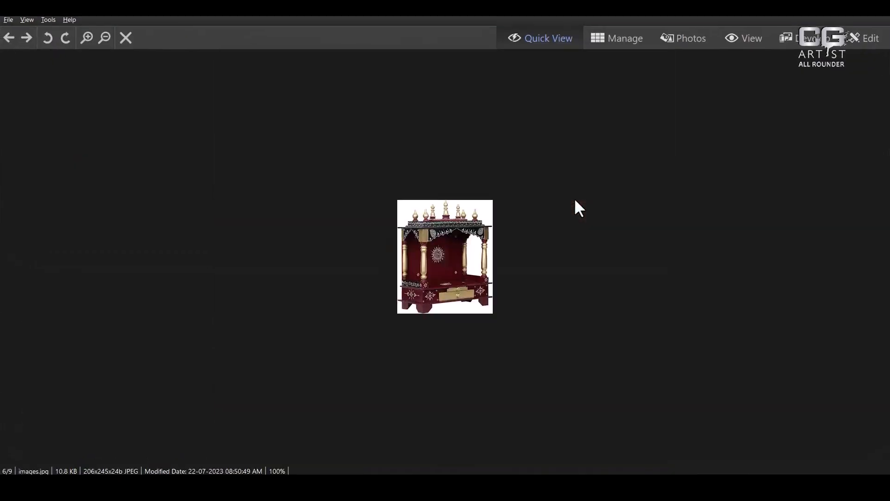
- Browse the temple reference pictures and the Maya class session outline in the image viewer
key(Right)
key(Left)
key(Right)
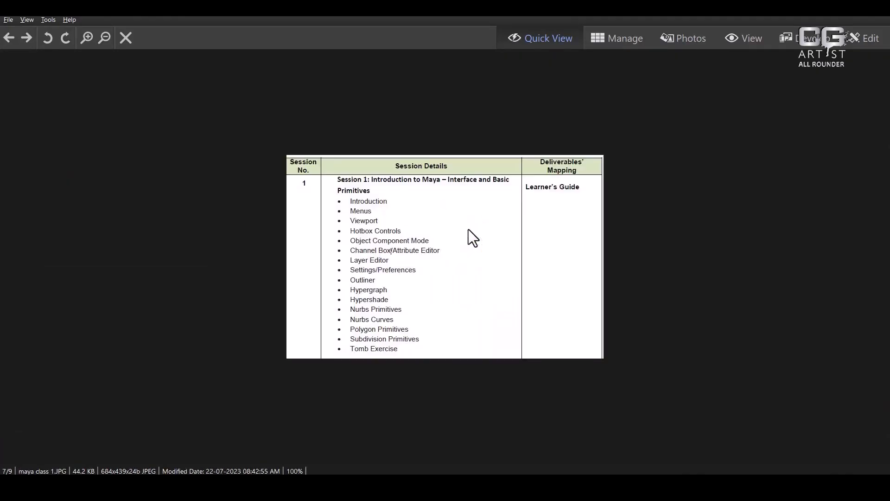
key(Right)
key(Right)
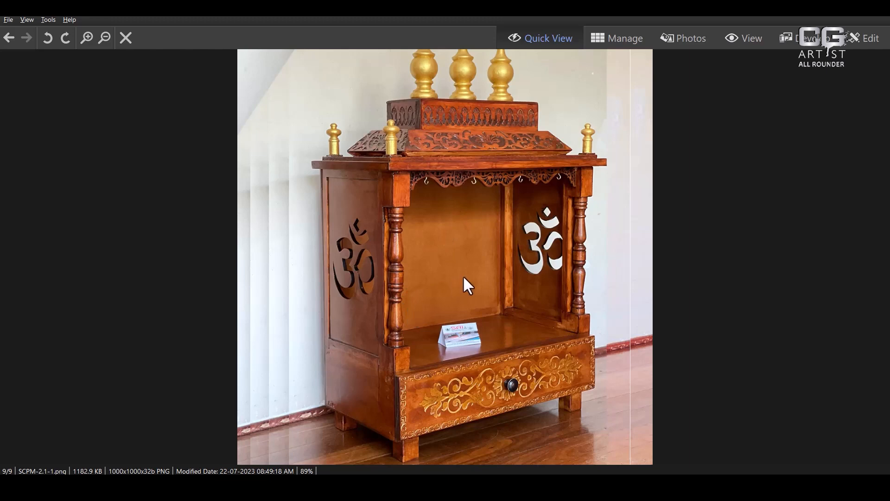
key(Left)
key(Left)
key(Left)
key(Left)
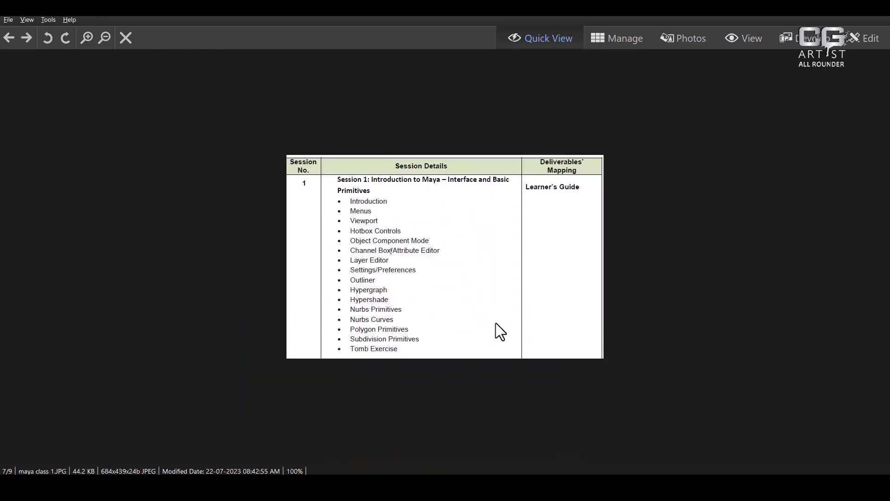
key(Left)
key(Left)
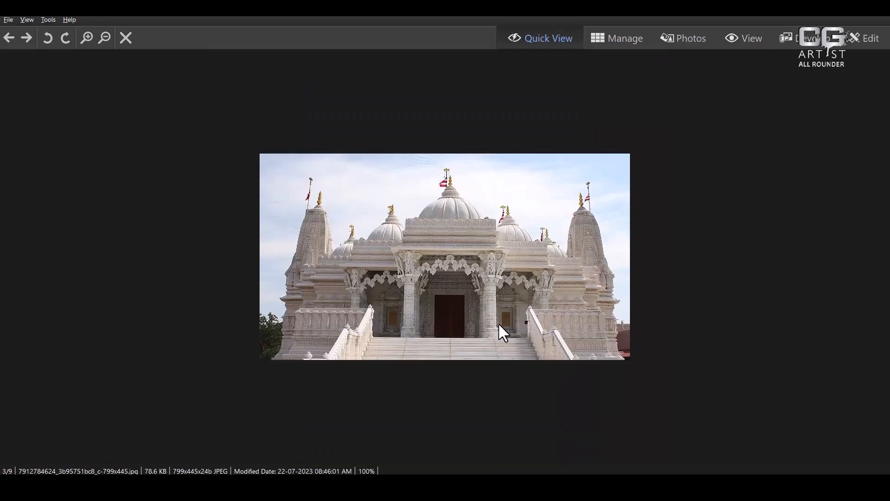
key(Left)
key(Left)
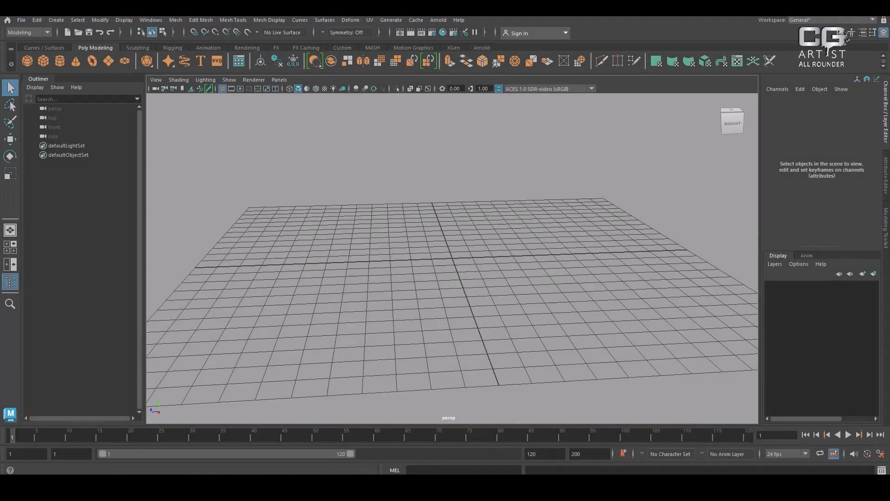
- Switch to the maya class 1 folder in File Explorer and view the front-facing yellow temple image 51K1249RDwL._AC_UF894,1000_QL80_.jpg
click(324, 449)
click(215, 449)
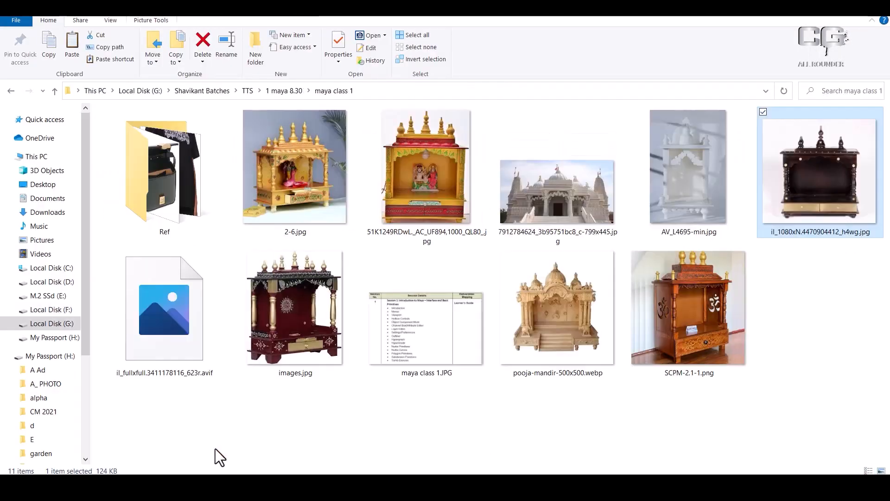
click(839, 322)
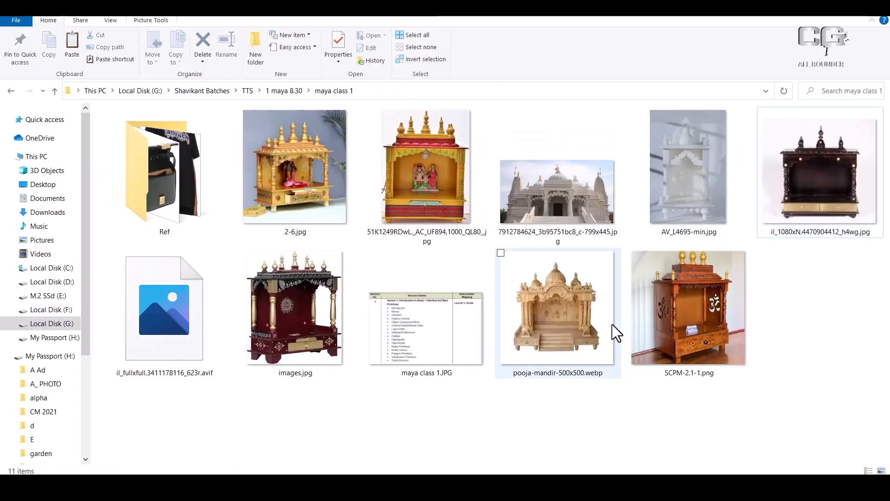
click(560, 298)
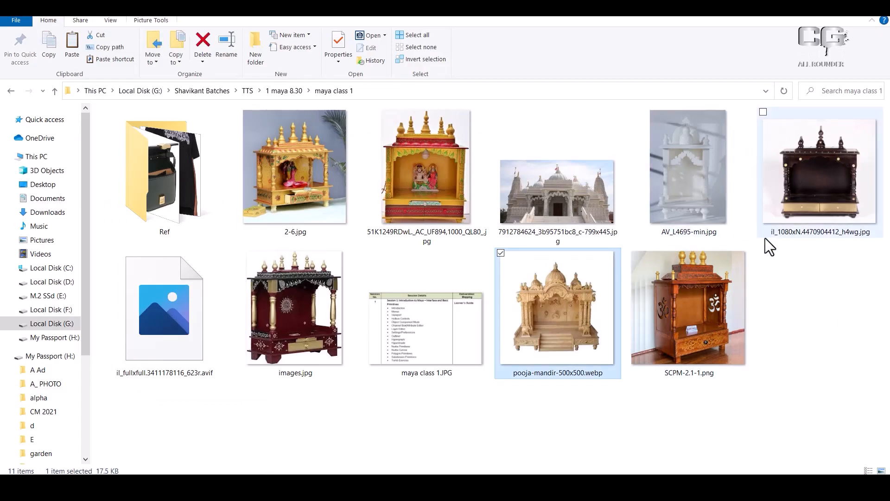
click(430, 168)
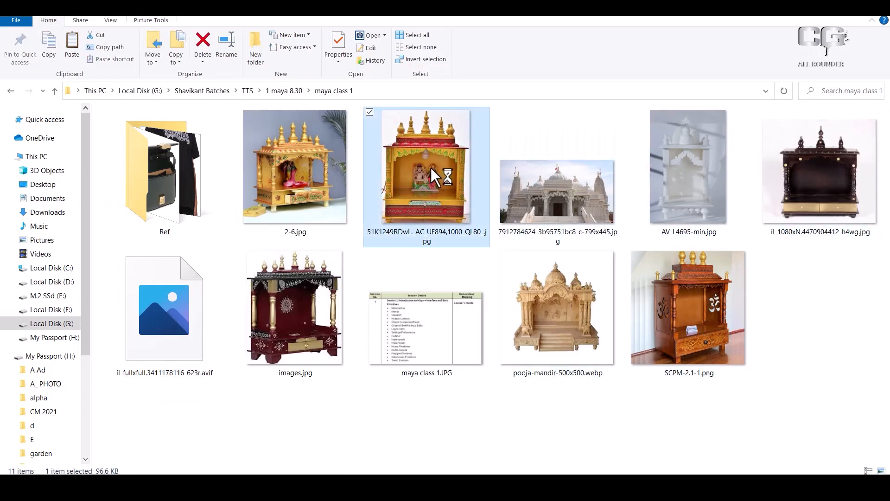
double_click(430, 167)
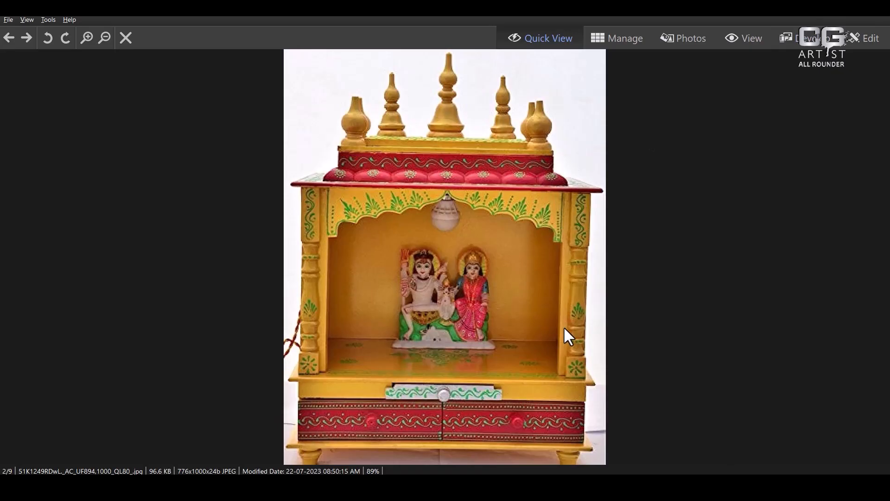
click(875, 17)
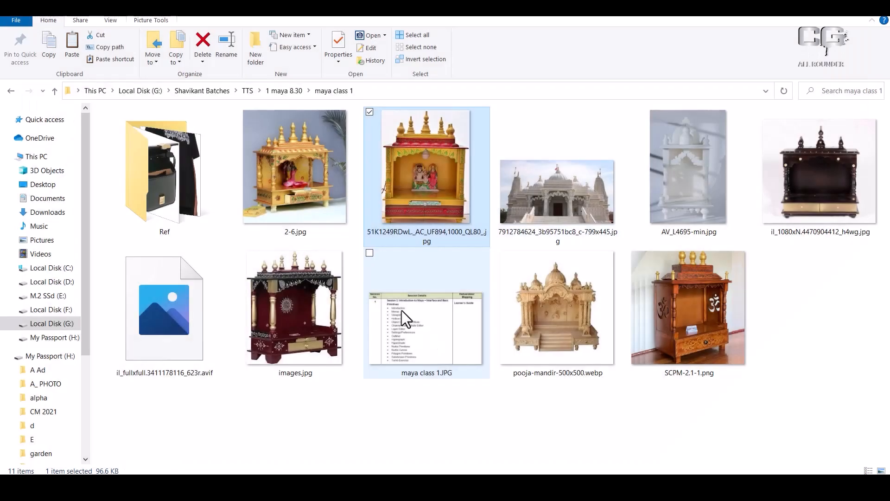
- Copy the maya class 1 folder's path, switch to Maya and maximize the front view
click(428, 93)
key(ctrl+c)
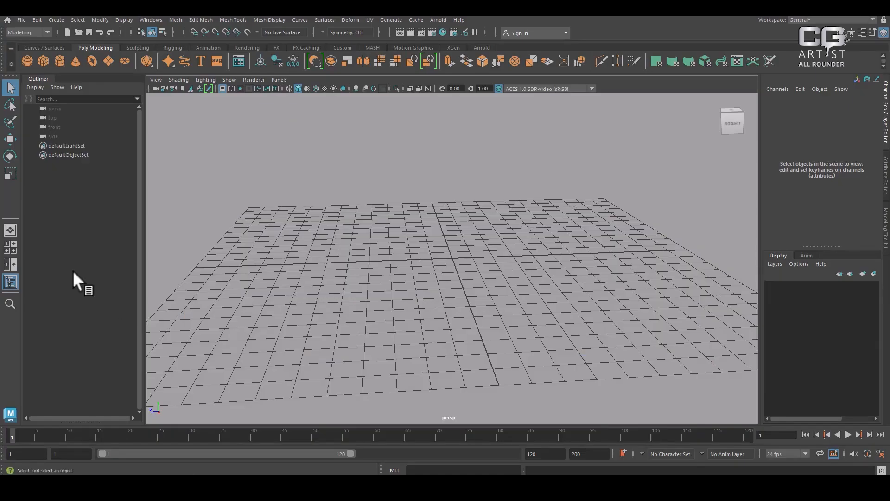
click(7, 246)
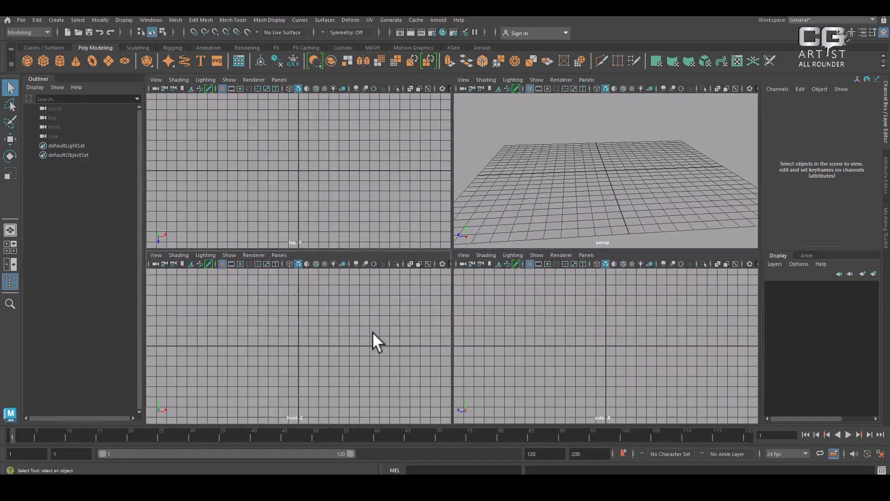
key(space)
- Import 51K1249RDwL._AC_UF894,1000_QL80_.jpg from the maya class 1 folder as an image plane in the front view
click(150, 79)
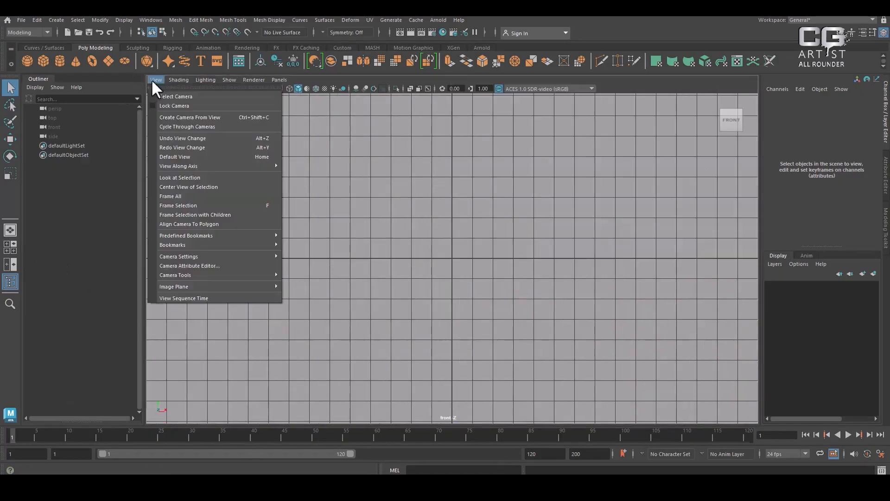
mouse_move(221, 286)
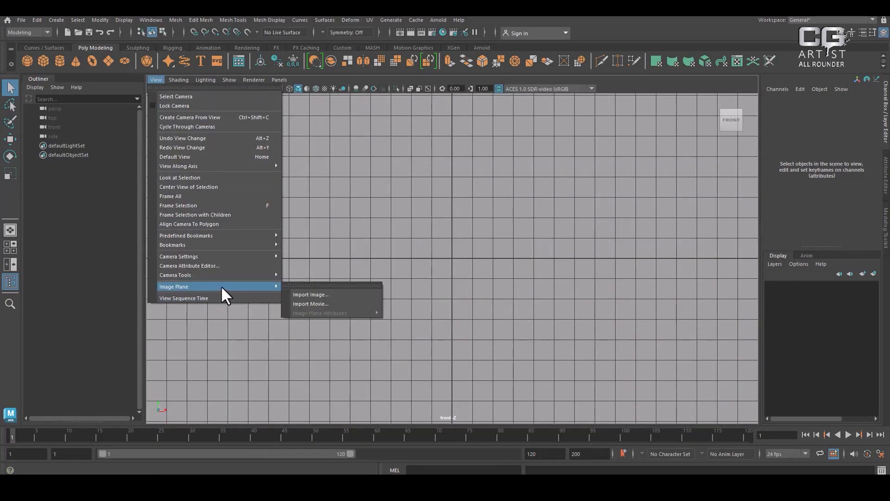
click(357, 294)
key(ctrl+v)
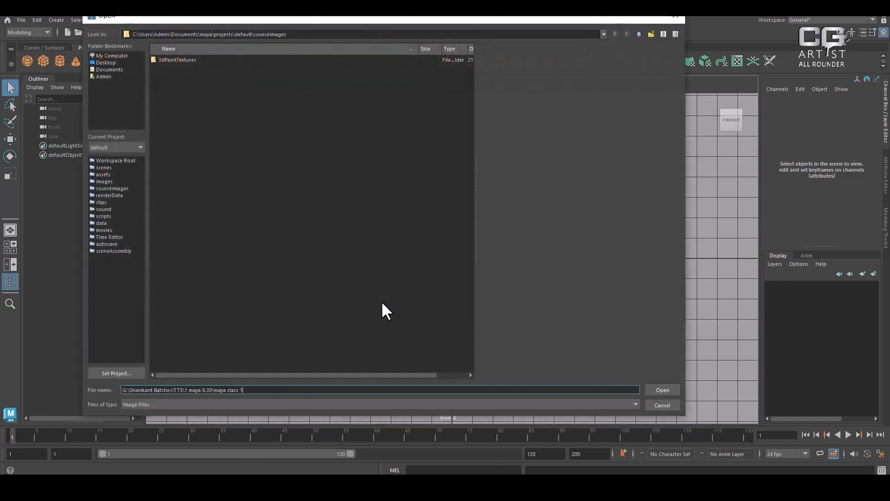
key(Return)
click(181, 125)
key(Up)
key(Up)
key(Up)
key(Up)
key(Up)
key(Up)
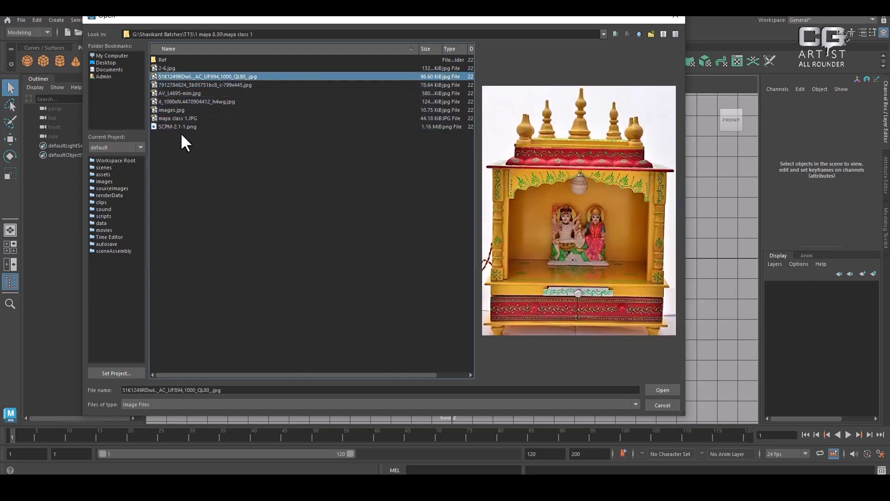
key(Return)
click(600, 254)
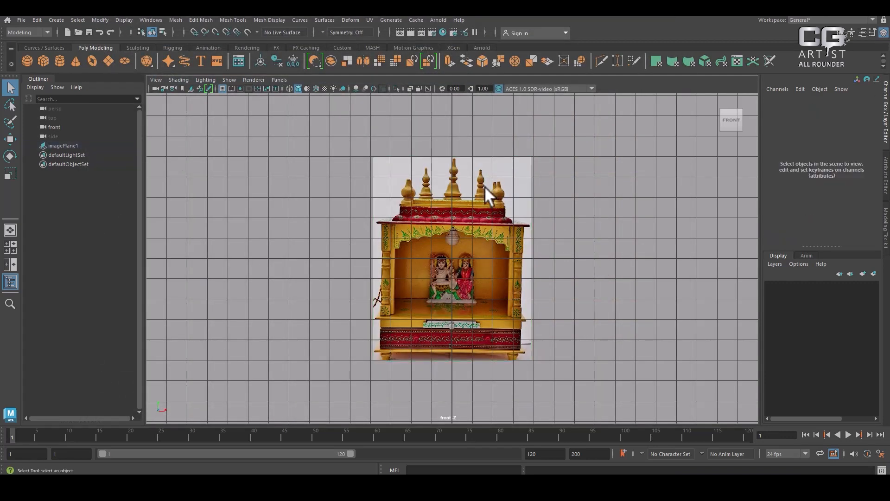
- Move the image plane up to a Translate Y of about 4.961 and sideways to a Translate X of about -0.113
click(477, 197)
key(w)
key(f)
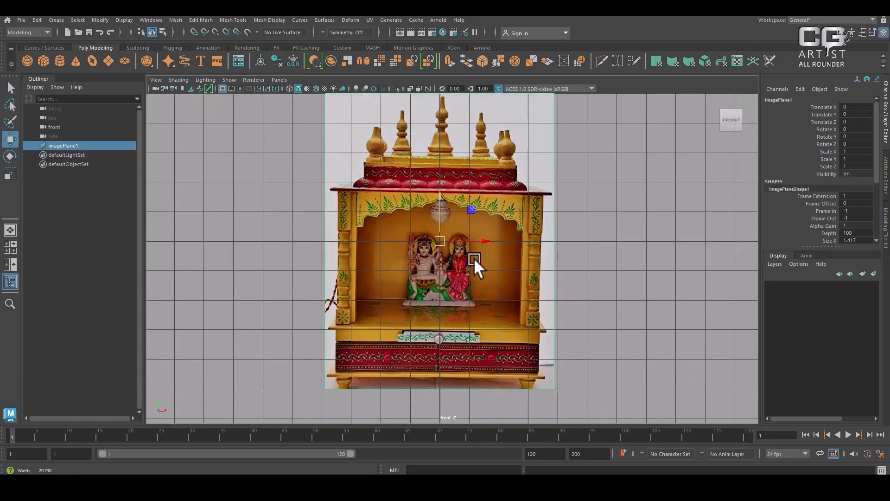
scroll(502, 279, up, 3)
scroll(624, 266, up, 2)
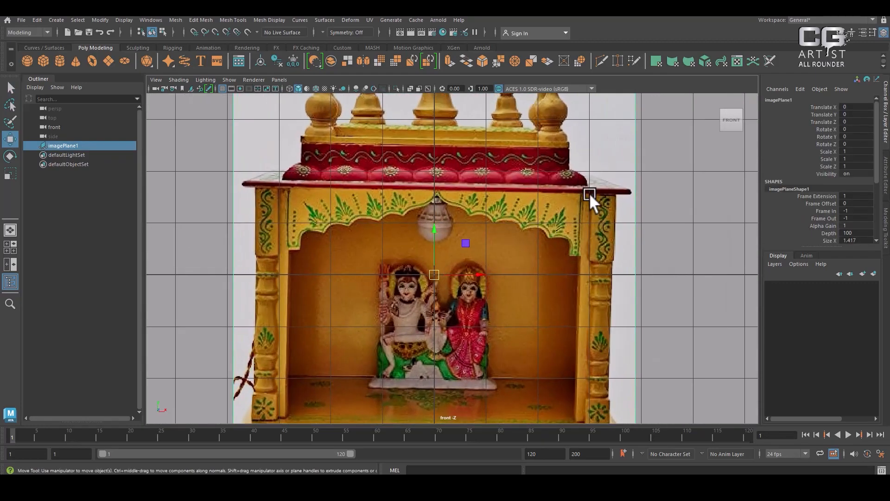
scroll(564, 274, down, 1)
alt+middle_drag(564, 275, 458, 351)
scroll(458, 320, down, 3)
alt+middle_drag(432, 263, 417, 188)
scroll(417, 188, down, 1)
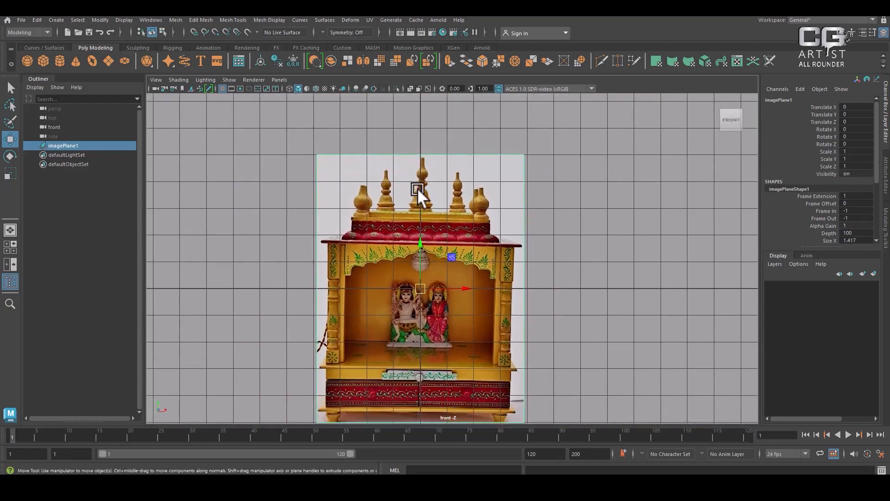
scroll(413, 305, up, 1)
drag(424, 276, 421, 136)
alt+middle_drag(421, 136, 440, 262)
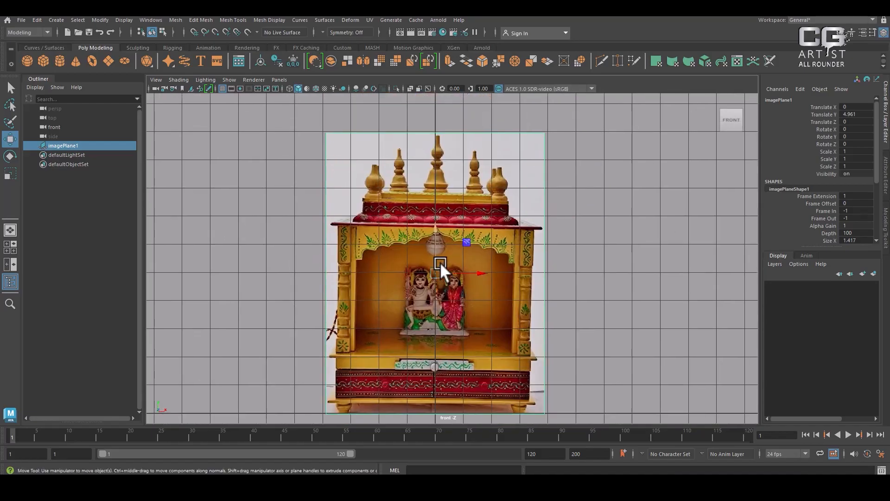
drag(479, 269, 477, 271)
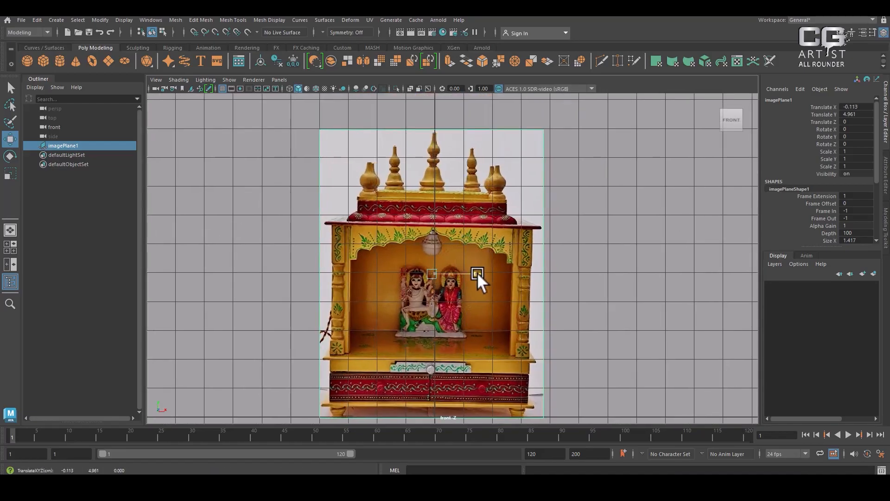
- Straighten the temple image by rotating the plane about 2.719 degrees around Z and recentring it at a Translate X of about 0.142
scroll(477, 272, up, 2)
scroll(467, 223, up, 3)
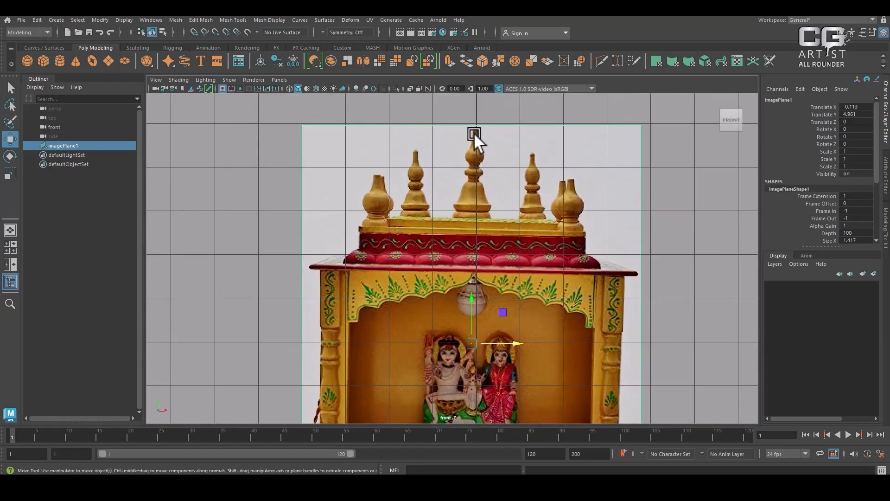
alt+middle_drag(521, 244, 561, 276)
key(e)
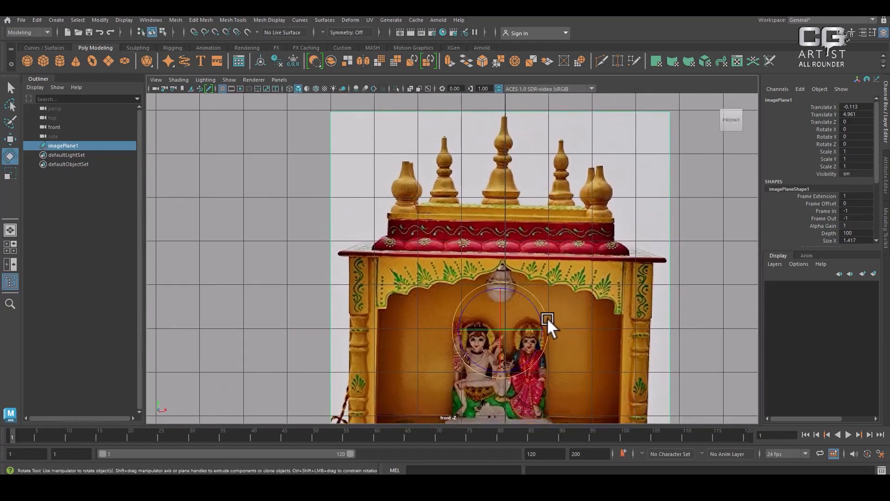
drag(534, 308, 553, 330)
key(w)
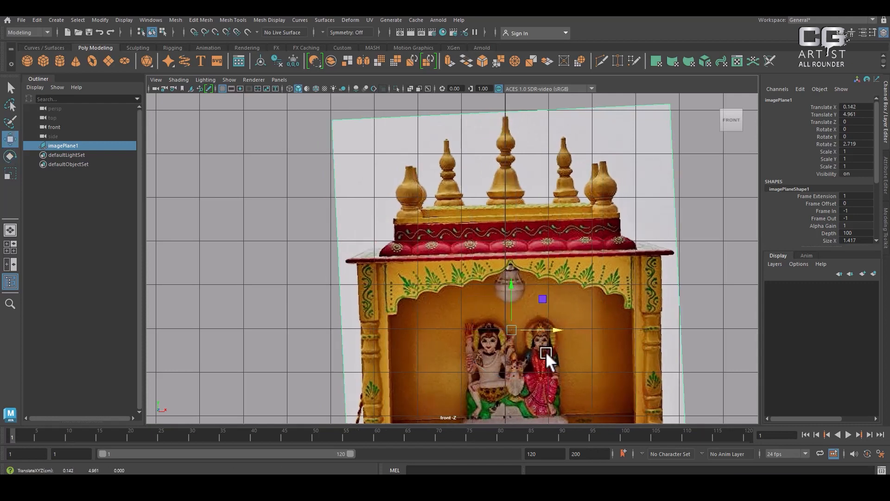
- Create a display layer containing the selected image plane and set it to Reference
click(713, 260)
click(624, 294)
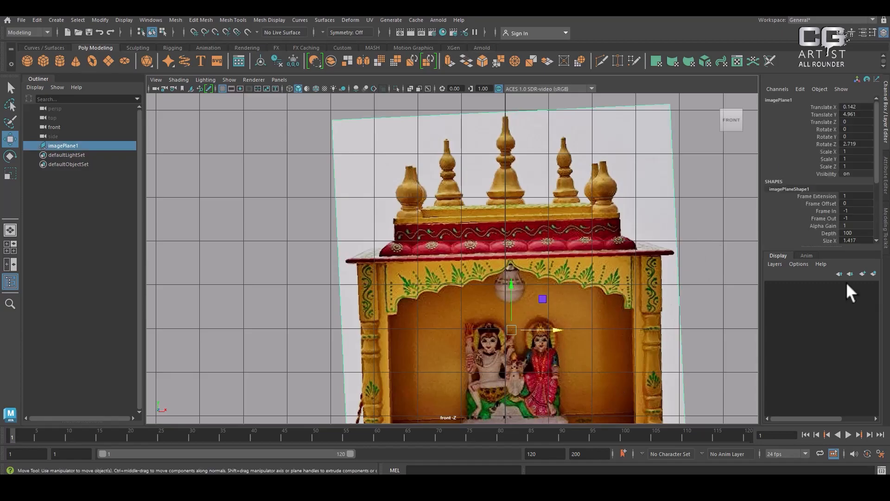
click(873, 273)
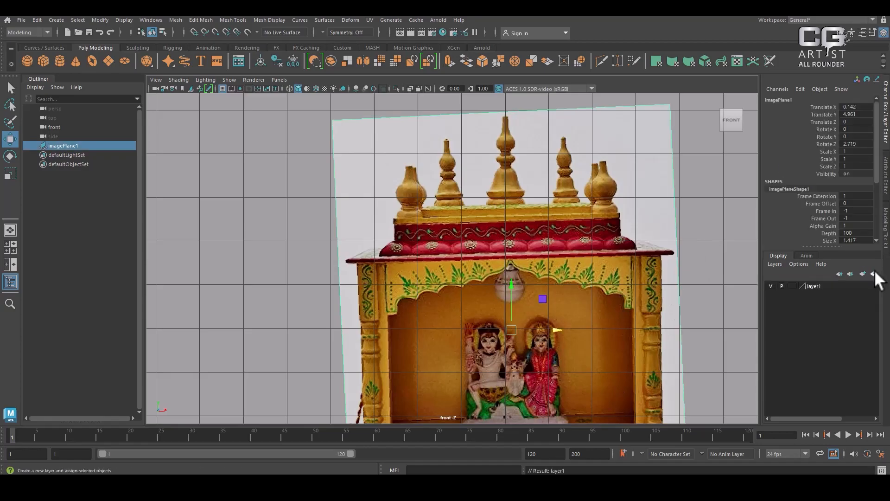
click(791, 286)
click(792, 285)
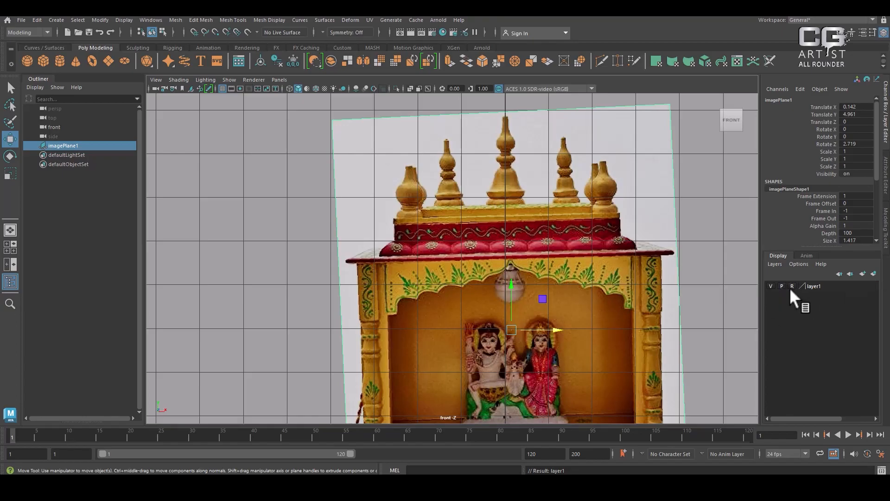
click(725, 262)
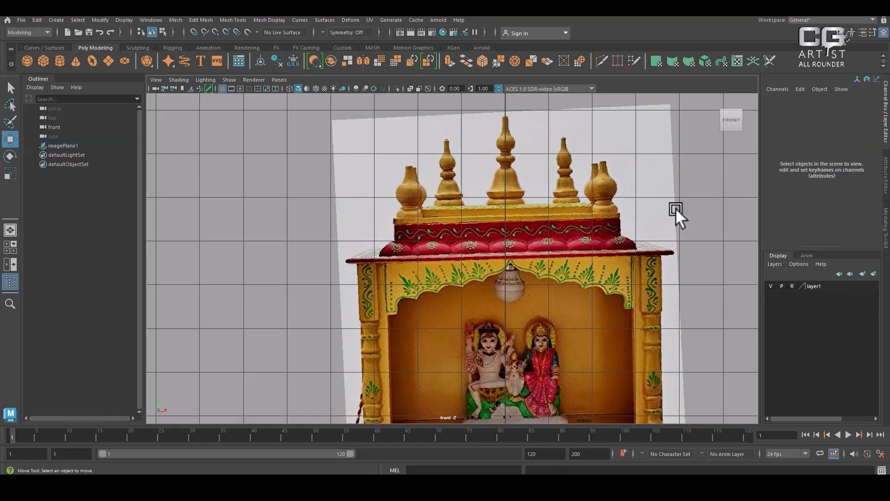
- Undo the last display layer changes
scroll(608, 185, down, 5)
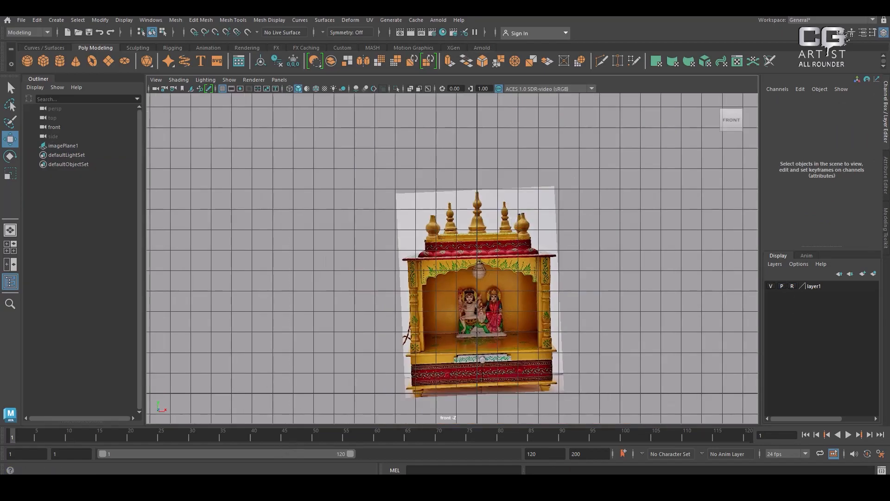
key(ctrl+z)
key(ctrl+z)
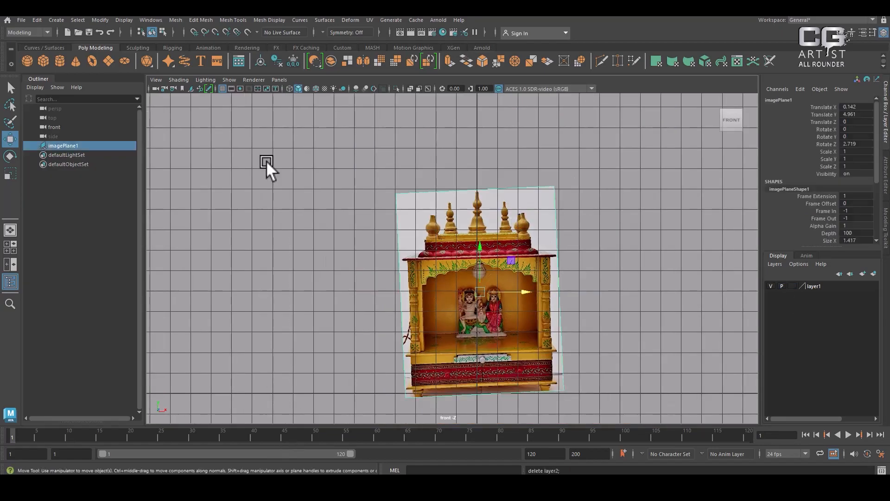
- Set layer1 back to Reference so that the image plane cannot be selected
click(559, 190)
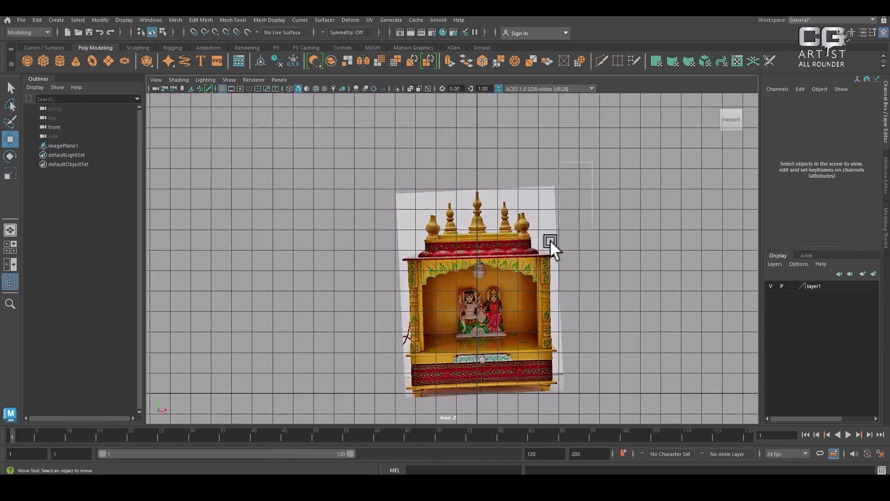
click(550, 240)
scroll(539, 194, up, 1)
scroll(539, 193, up, 1)
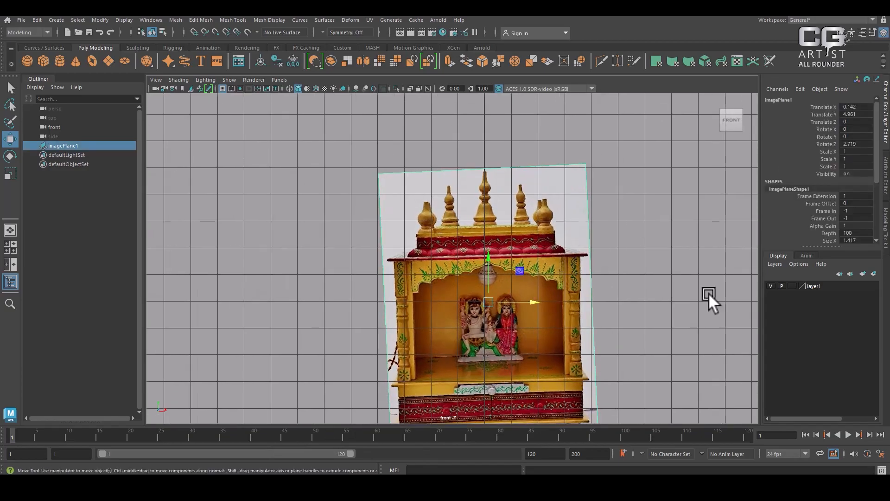
click(792, 286)
scroll(537, 199, up, 2)
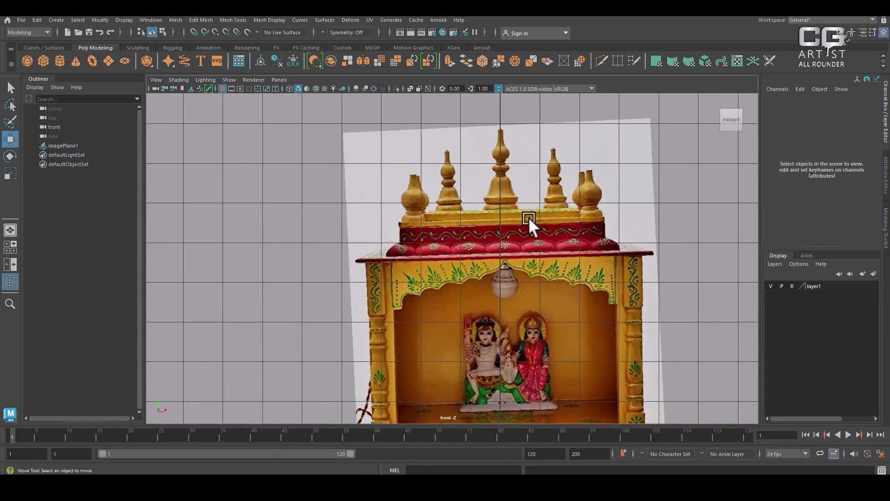
- Start a CV curve at the tip of the central finial and trace the right edge of its spire down to the bulb
scroll(622, 332, up, 2)
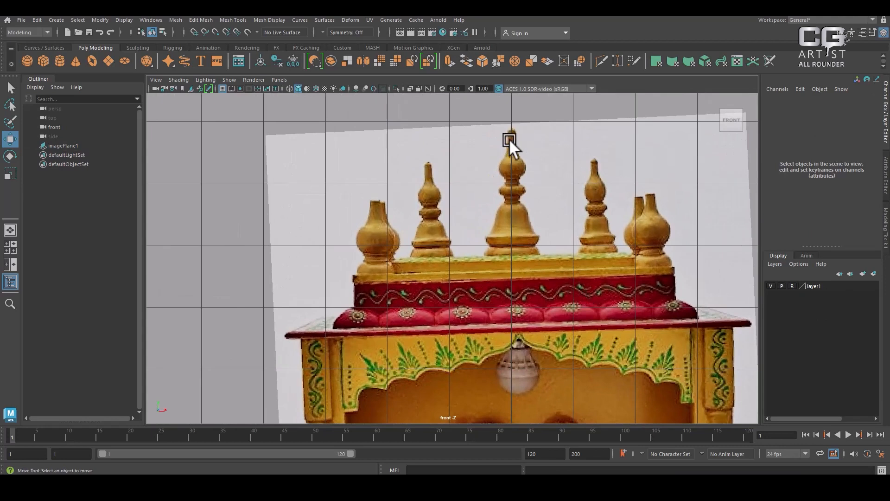
alt+middle_drag(512, 131, 483, 152)
scroll(483, 152, up, 1)
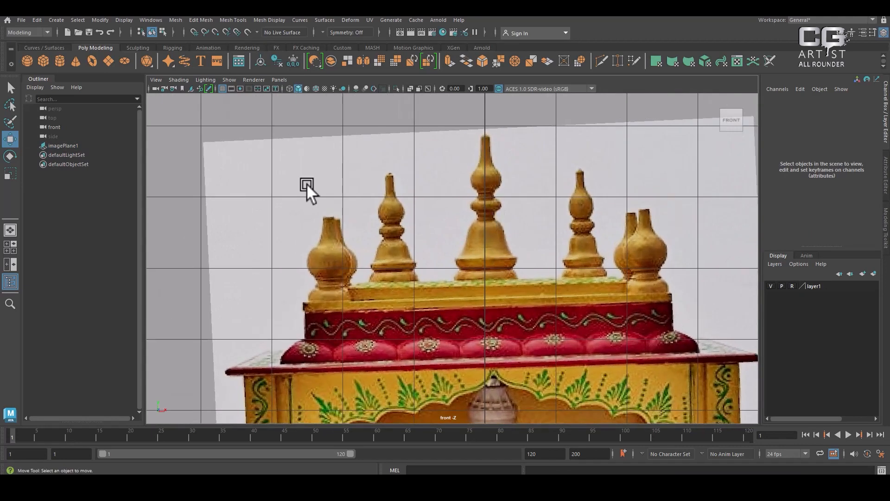
click(56, 20)
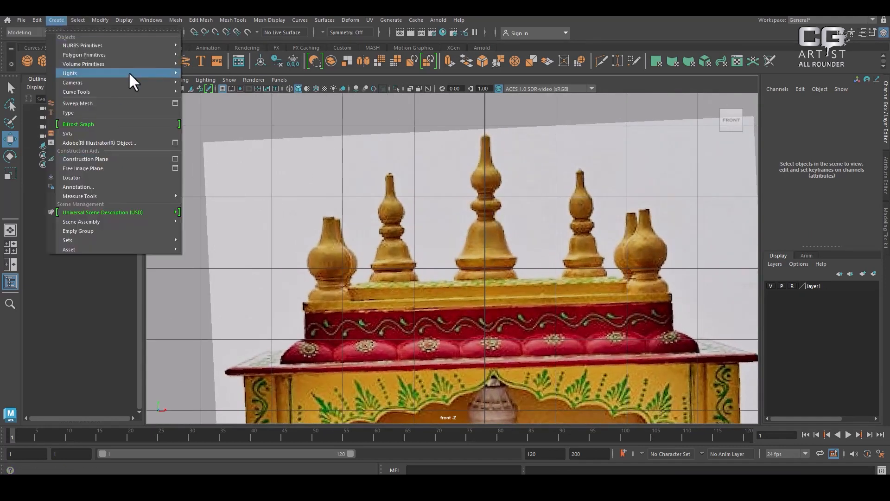
mouse_move(126, 91)
click(224, 91)
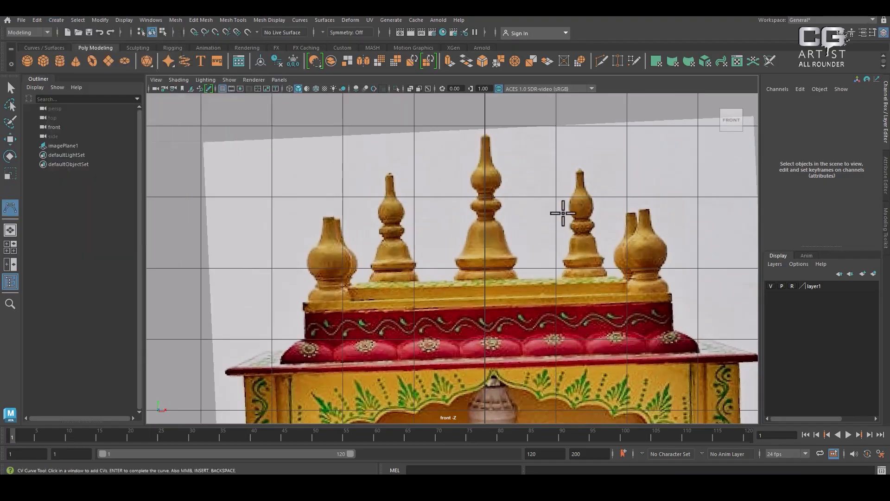
scroll(490, 277, up, 2)
scroll(490, 278, up, 2)
scroll(473, 244, up, 1)
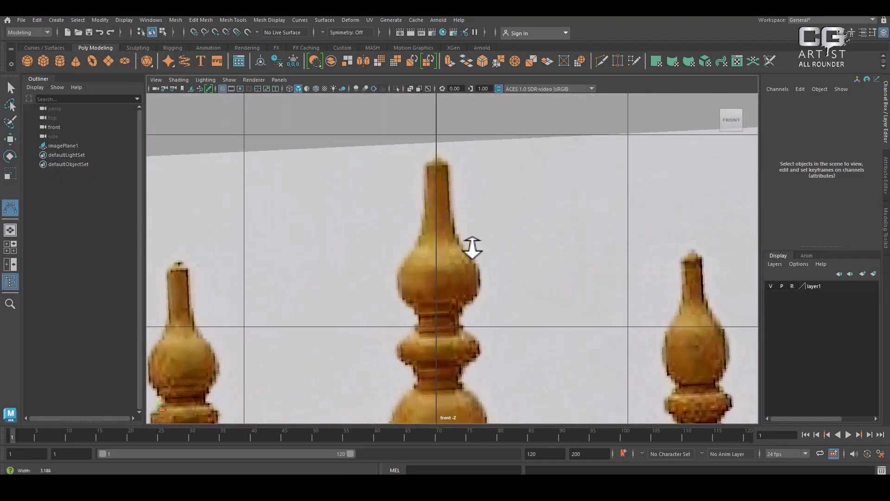
click(436, 159)
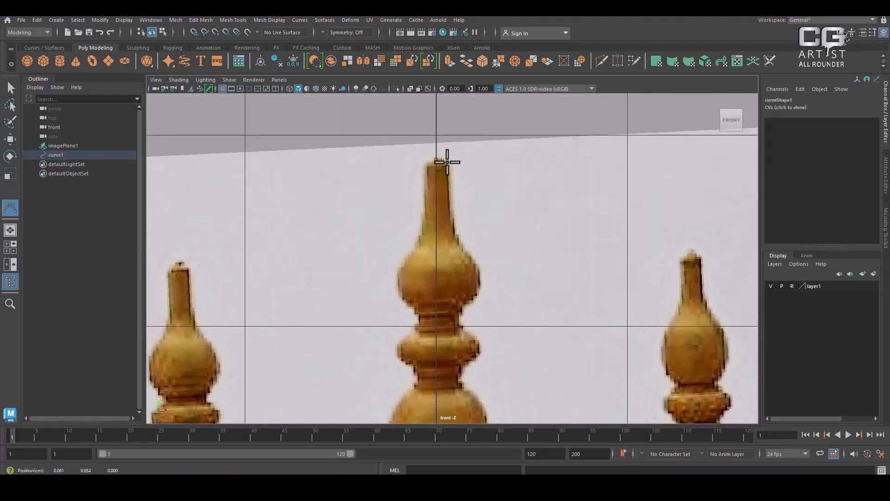
click(447, 172)
click(448, 189)
click(448, 218)
click(452, 224)
click(459, 248)
click(471, 258)
- Continue the curve around the finial's rounded bulb and down the stepped neck beneath it
alt+middle_drag(486, 273, 490, 230)
scroll(490, 232, up, 1)
click(488, 230)
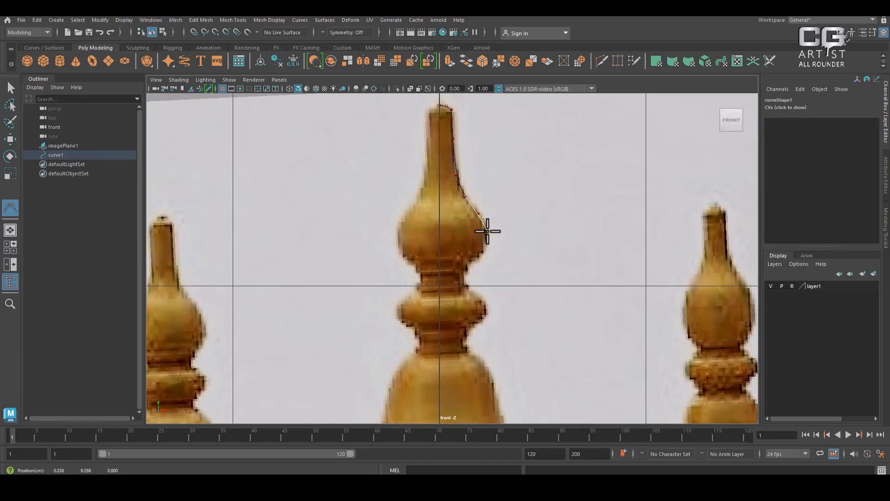
click(483, 251)
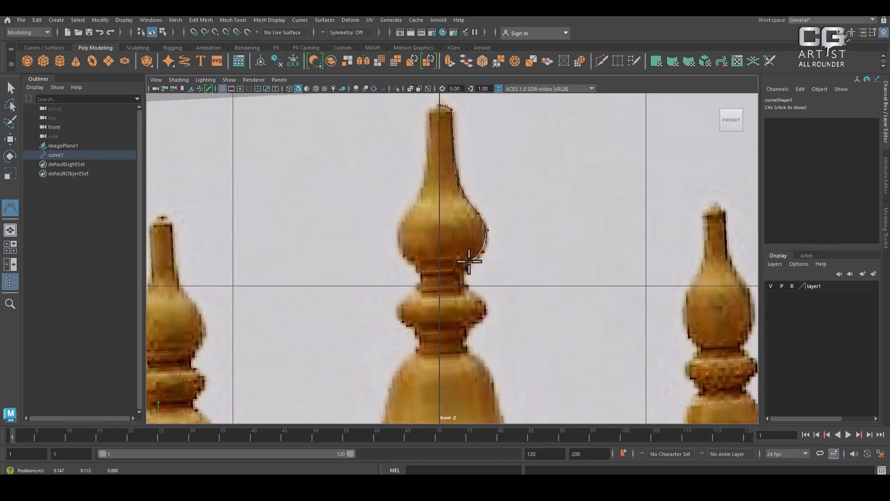
alt+middle_drag(470, 262, 486, 209)
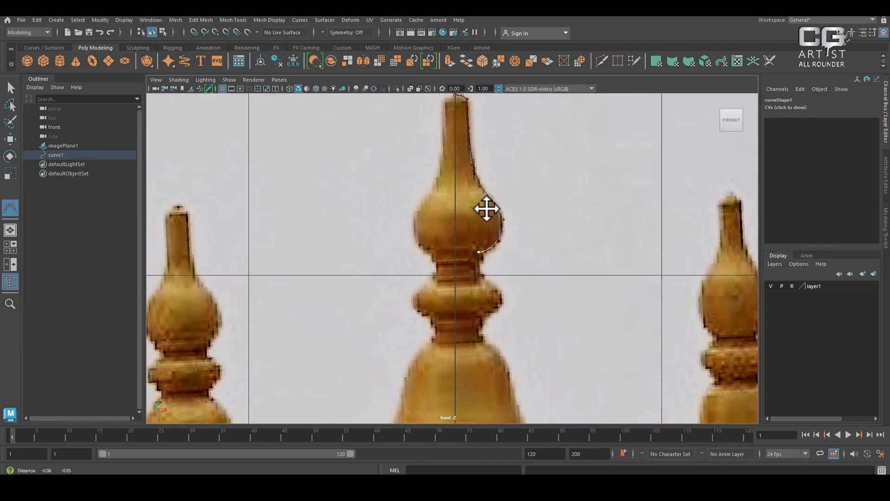
scroll(486, 209, up, 3)
click(507, 222)
click(514, 235)
click(507, 255)
click(520, 261)
click(516, 264)
- Continue the curve around the bulging ring below the finial's upper neck
alt+middle_drag(525, 276, 479, 203)
scroll(475, 201, up, 1)
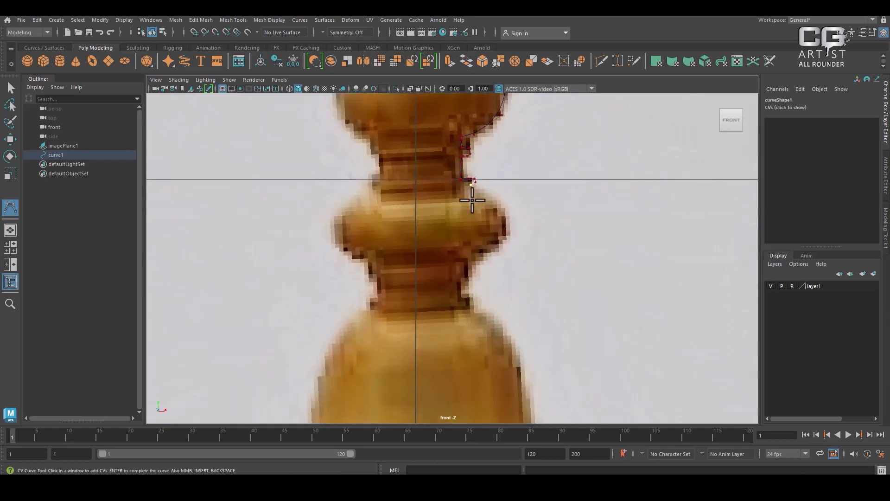
click(490, 194)
click(502, 202)
click(505, 210)
click(508, 222)
click(507, 237)
click(501, 248)
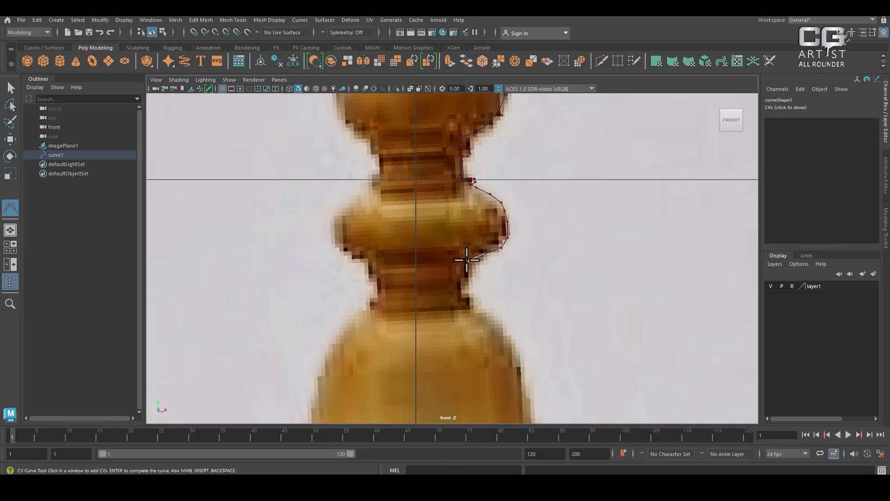
- Extend the curve down the narrow lower neck between the ring and the bell-shaped body
click(471, 266)
click(471, 273)
click(465, 277)
click(464, 292)
- Continue the curve down the right side of the finial's bell-shaped body to its flared bottom
scroll(470, 305, down, 6)
scroll(525, 269, up, 4)
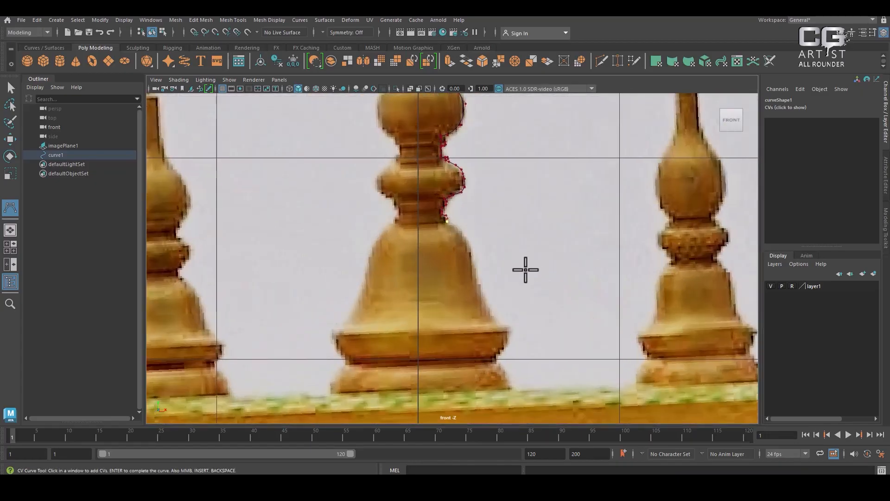
scroll(526, 270, up, 1)
alt+middle_drag(525, 270, 486, 223)
click(424, 179)
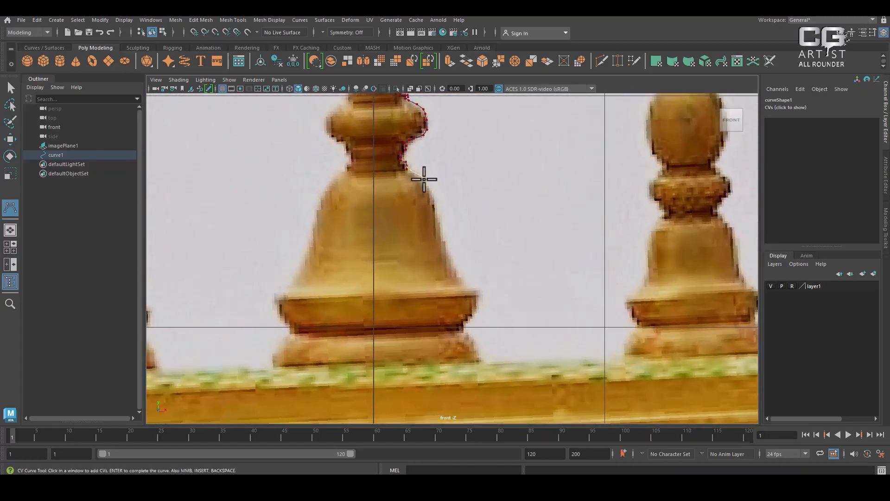
click(432, 200)
click(441, 235)
mouse_move(449, 257)
mouse_down()
mouse_move(453, 276)
mouse_move(452, 266)
mouse_up()
click(465, 283)
- Trace the flared edge and squared rim where the bell meets the finial's base moulding
scroll(448, 253, up, 3)
alt+middle_drag(475, 282, 507, 172)
scroll(519, 181, up, 2)
drag(525, 174, 529, 172)
click(539, 174)
click(539, 179)
click(537, 187)
click(531, 188)
click(532, 192)
- Extend the curve down the side of the base moulding and inward to the dark groove above the foot
click(531, 206)
click(518, 220)
click(522, 221)
click(518, 225)
click(505, 235)
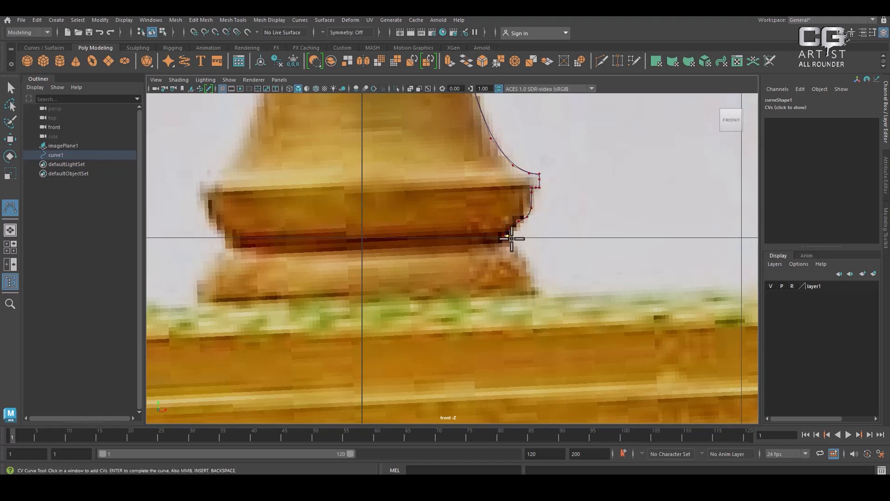
- Trace the rounded foot, run the curve along the finial's bottom edge to the centre axis, and finish the curve
click(527, 251)
click(534, 269)
click(535, 293)
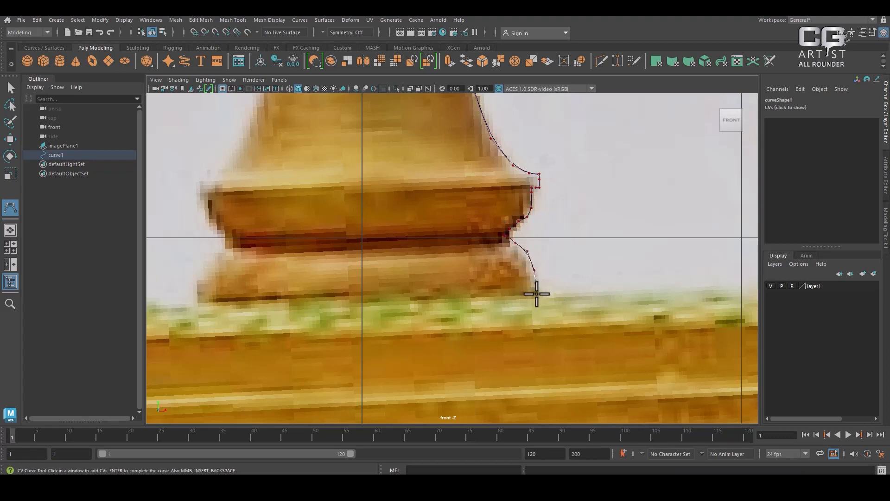
click(522, 295)
click(475, 295)
scroll(361, 299, down, 3)
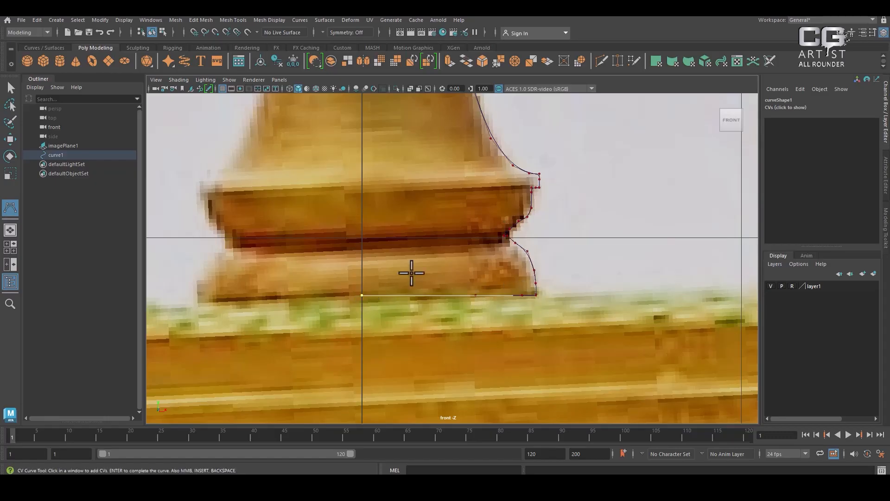
key(Return)
key(w)
scroll(451, 280, down, 5)
scroll(502, 244, up, 8)
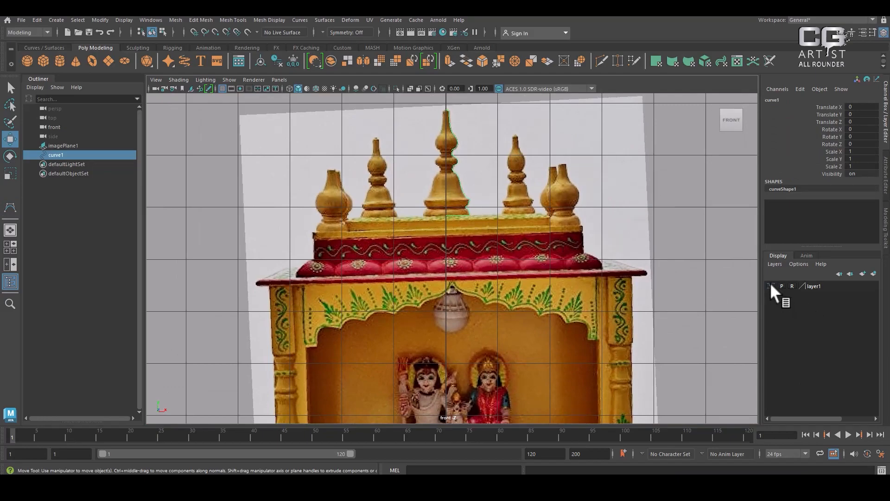
- Select the objects belonging to layer1, then turn the layer's visibility off and back on
click(661, 181)
click(840, 286)
right_click(830, 282)
click(814, 304)
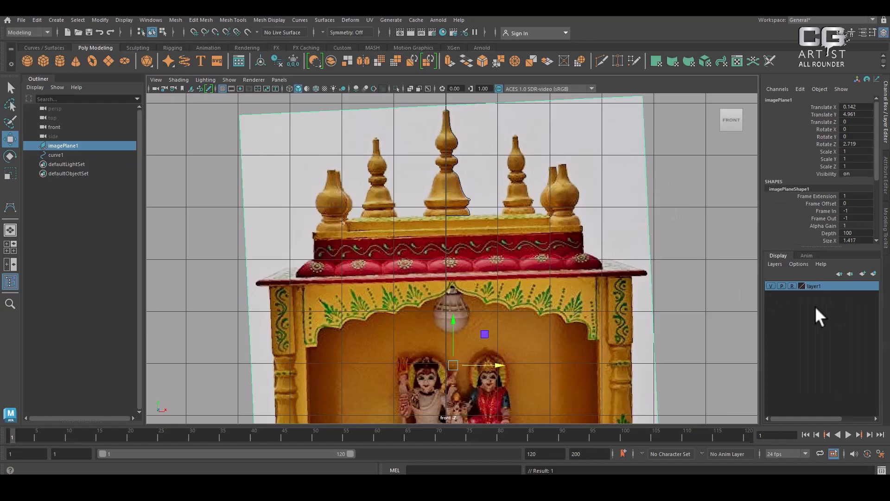
click(770, 286)
click(770, 285)
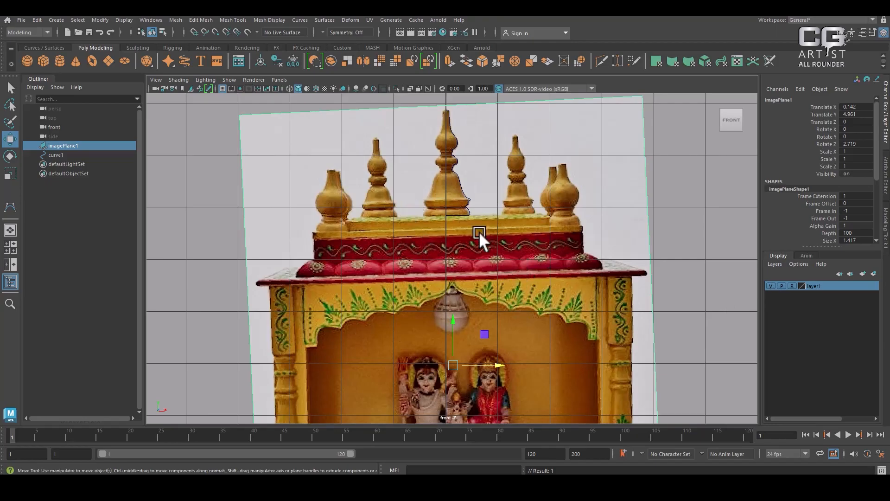
- Revolve the traced finial profile curve into a NURBS surface
click(476, 175)
drag(476, 175, 444, 211)
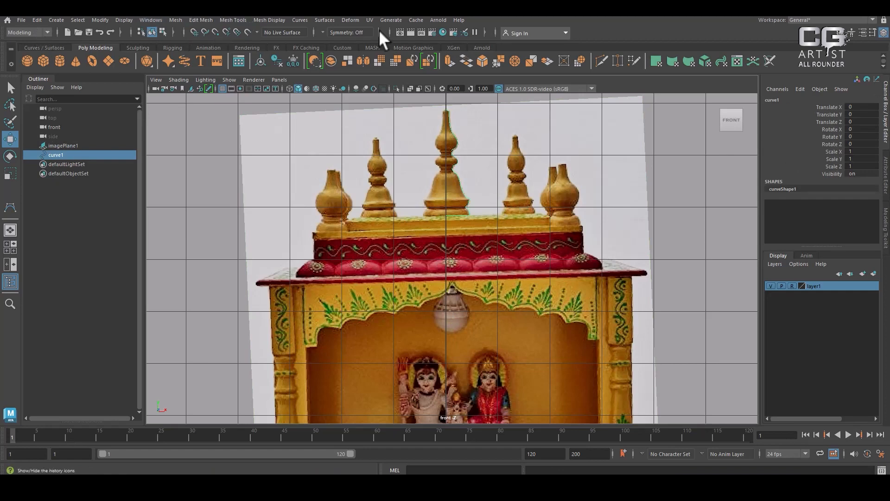
click(325, 20)
click(374, 60)
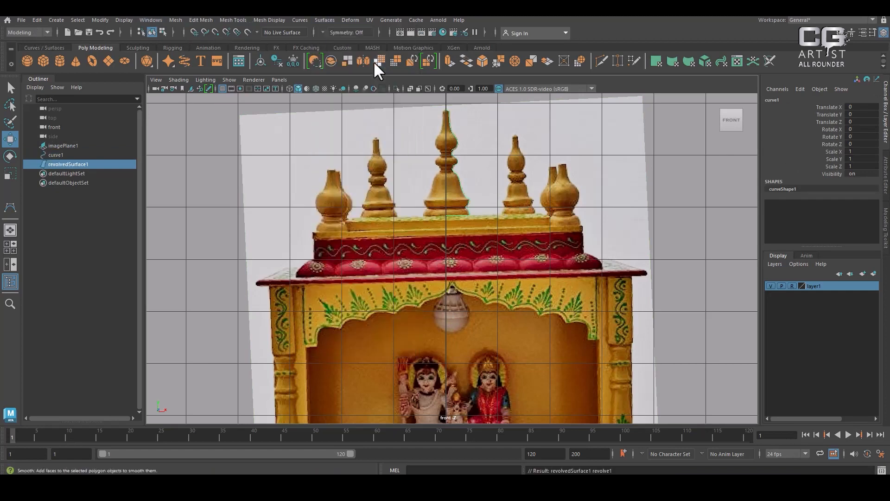
click(680, 191)
- Reverse the surface direction of the revolved central finial
click(437, 193)
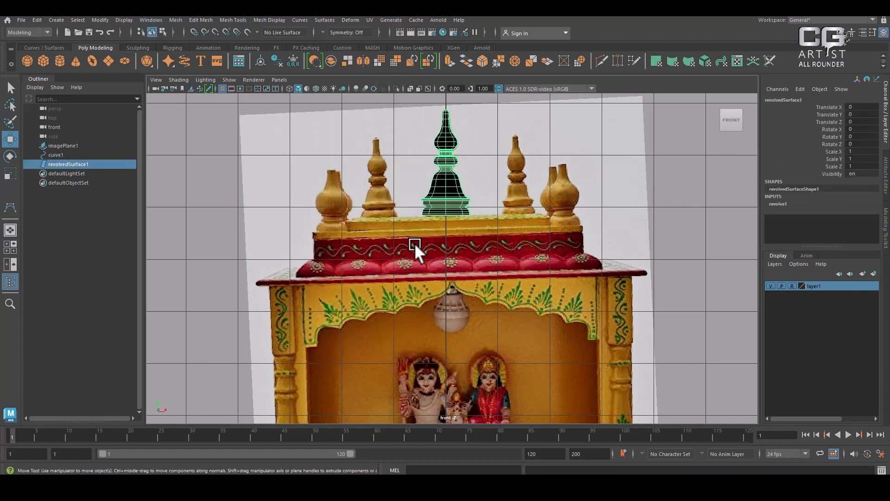
click(336, 19)
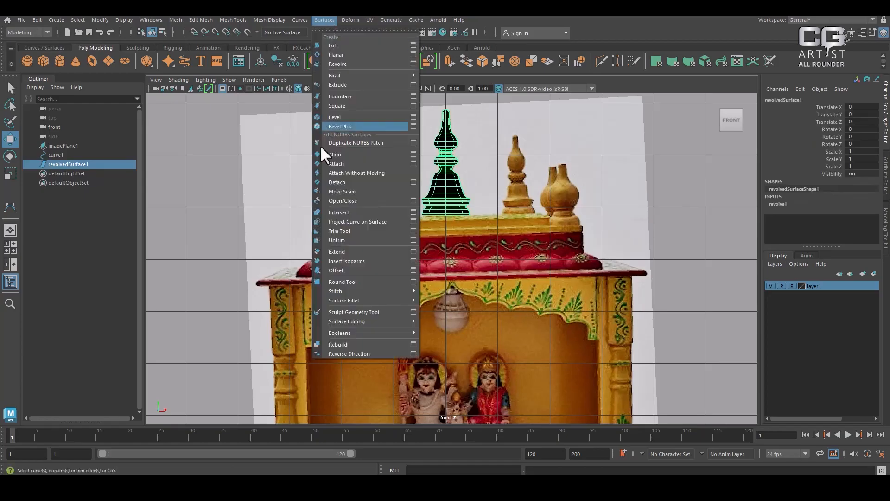
click(344, 353)
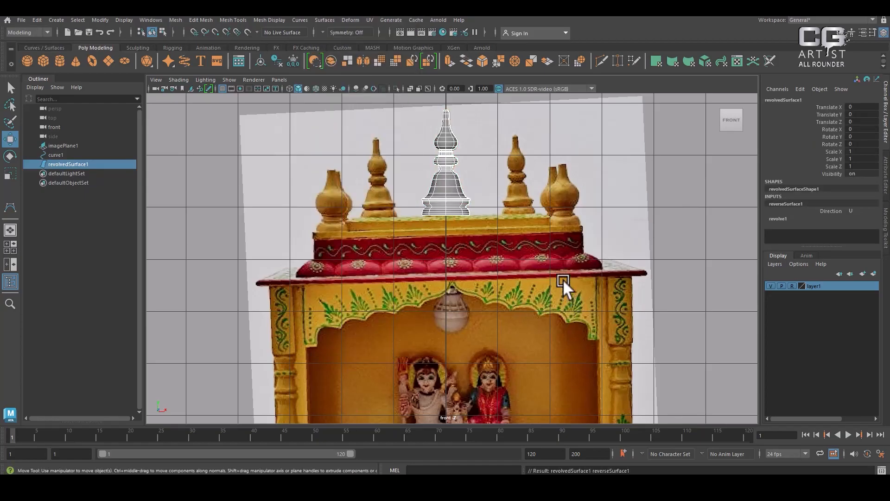
scroll(566, 227, up, 3)
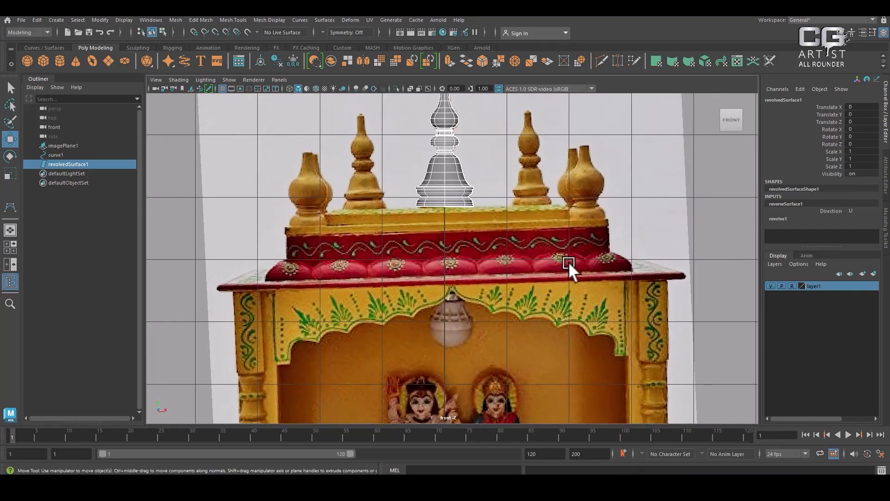
scroll(528, 245, up, 3)
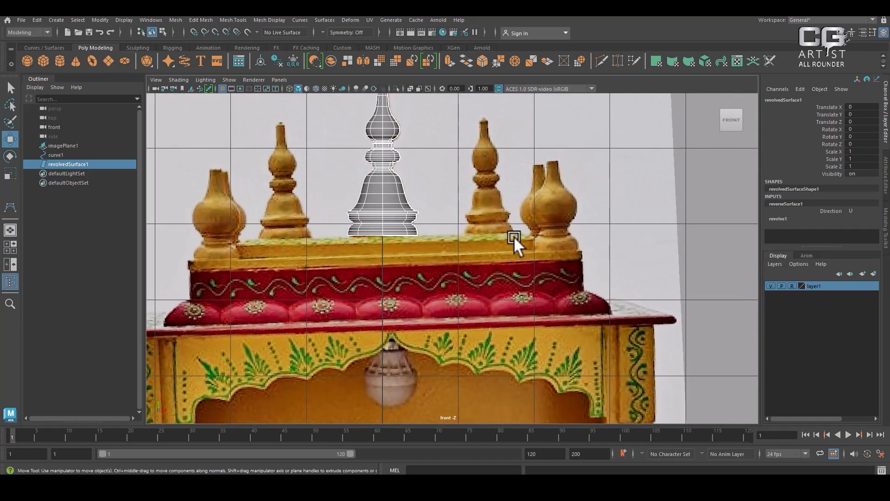
scroll(502, 254, down, 4)
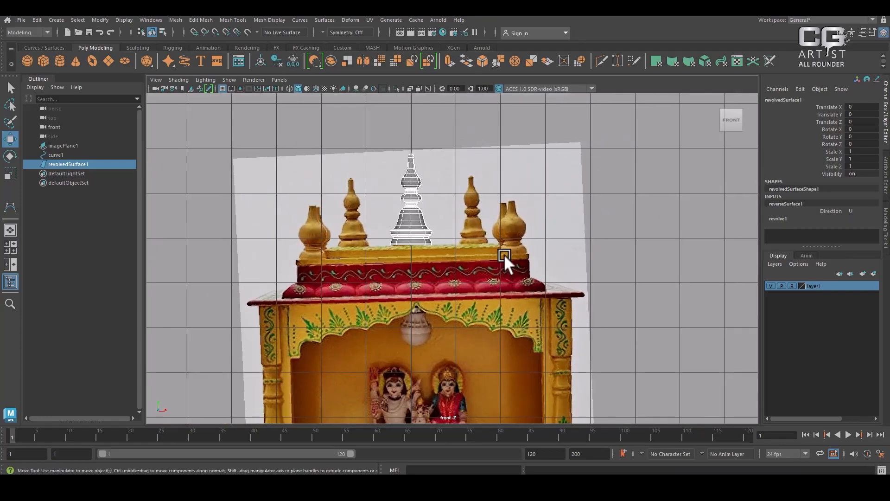
- Open maya class 1.JPG from the maya class 1 folder, examine the session topics, and return to Maya with the image floating in a smaller window
mouse_move(268, 483)
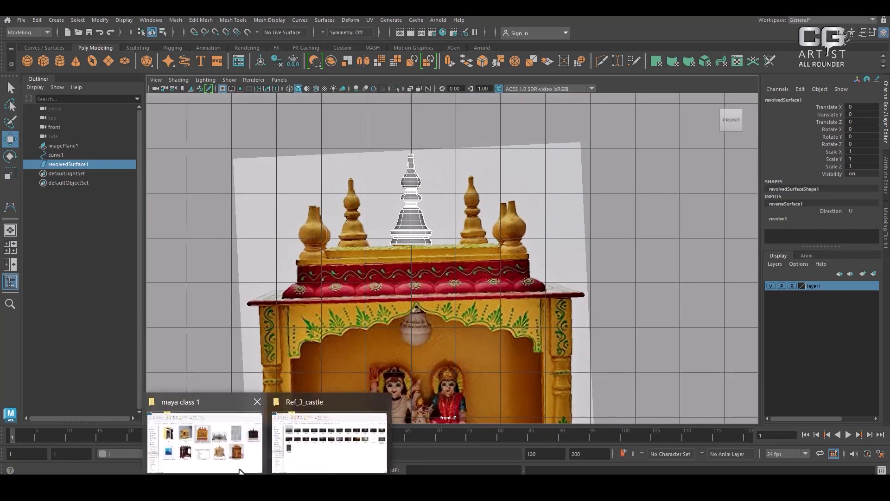
click(204, 436)
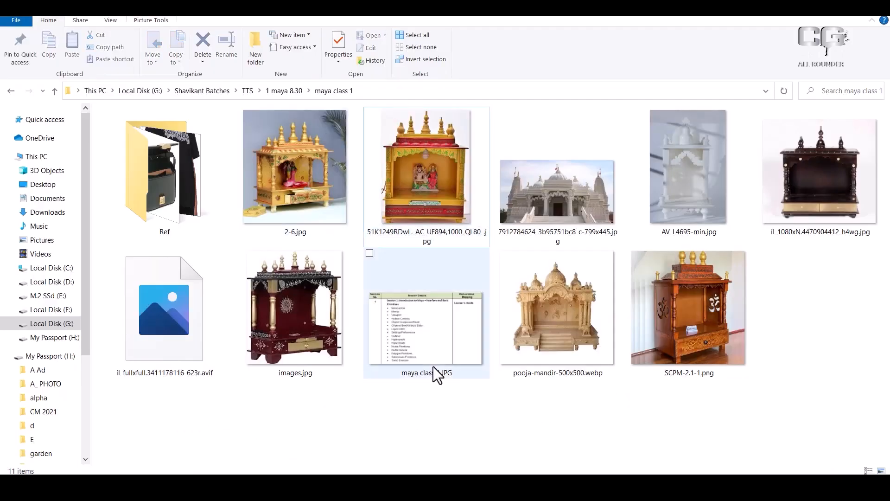
double_click(429, 349)
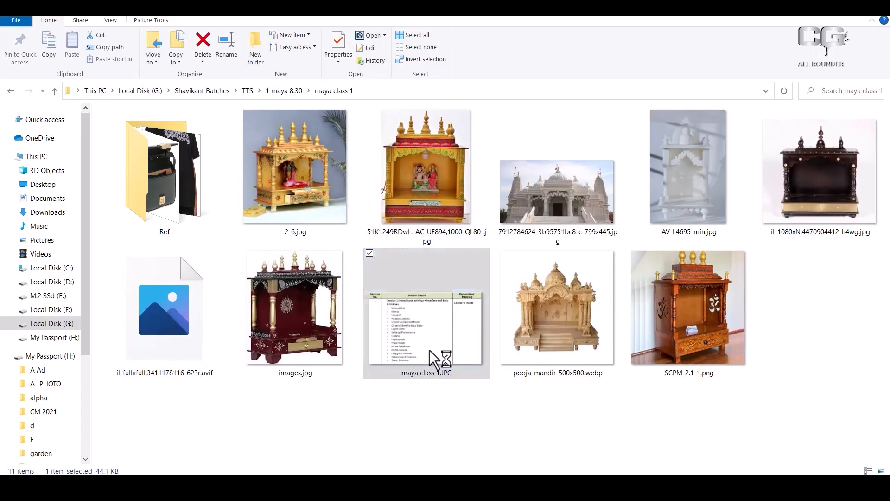
ctrl+scroll(407, 249, up, 1)
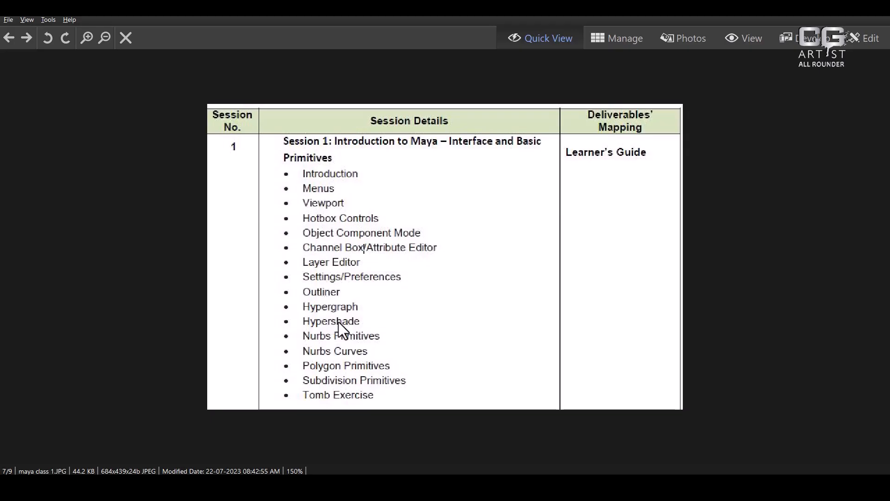
double_click(473, 31)
key(alt+Tab)
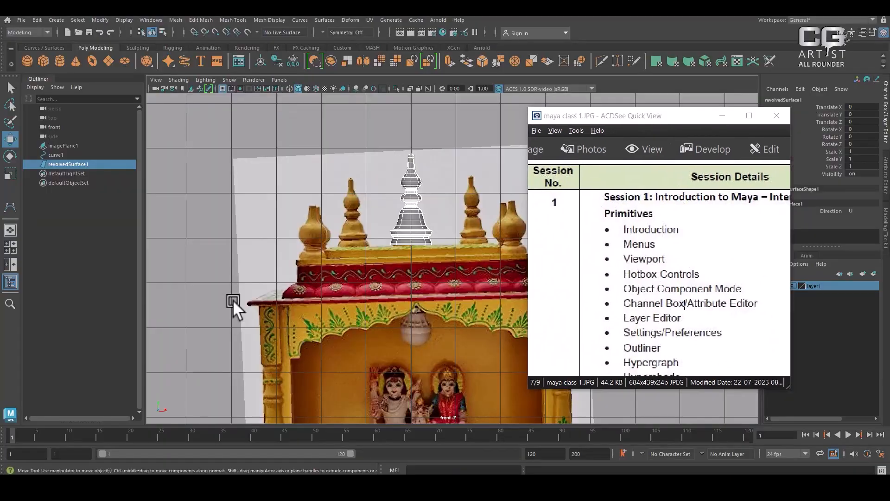
- Create a NURBS sphere at the origin and move the floating session list window clear of the temple reference
click(56, 19)
mouse_move(88, 46)
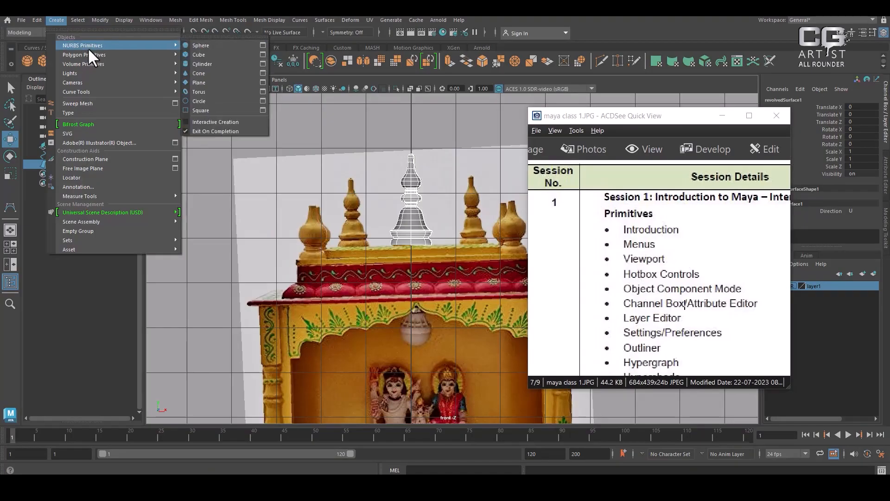
click(192, 48)
scroll(308, 230, down, 5)
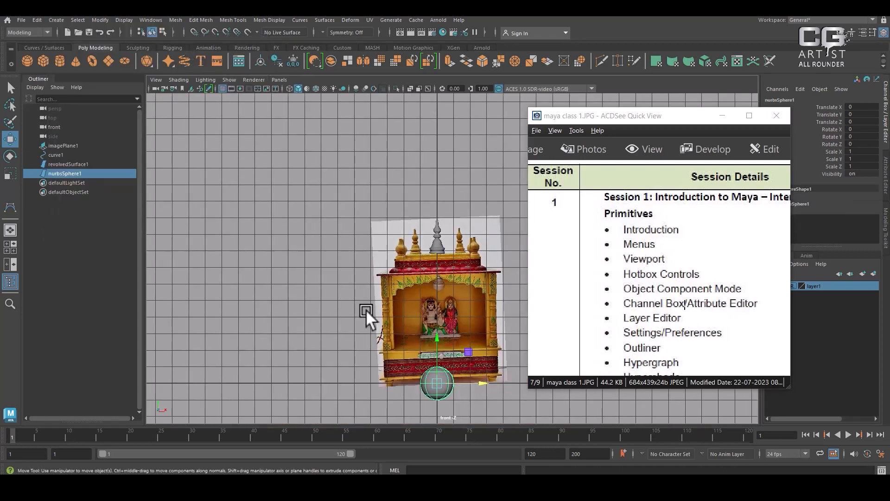
scroll(345, 274, up, 2)
drag(678, 119, 197, 85)
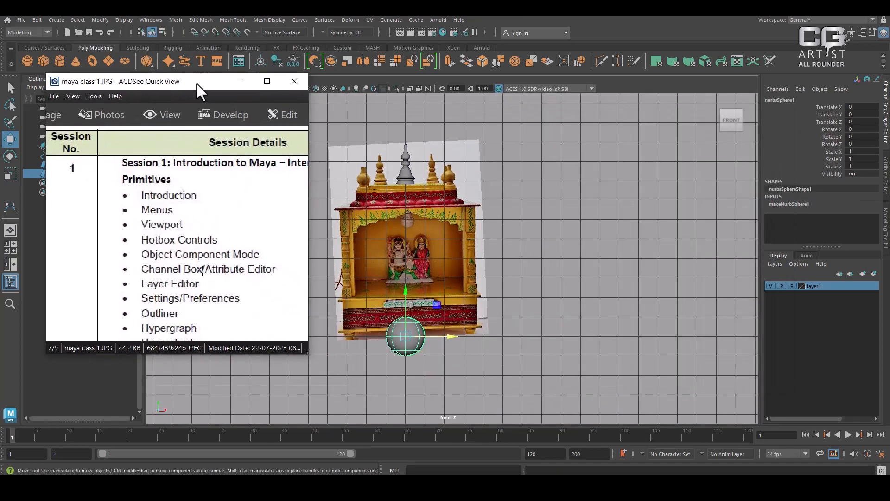
- Set the NURBS sphere's construction inputs to 14 sections, 13 spans and a height ratio of 4.5
click(789, 204)
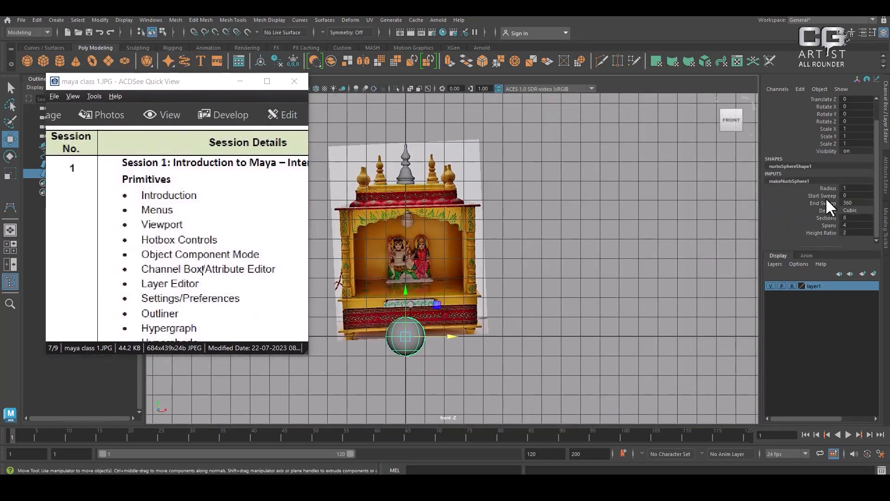
click(824, 195)
middle_drag(627, 223, 513, 258)
click(825, 218)
middle_drag(639, 268, 626, 299)
click(827, 225)
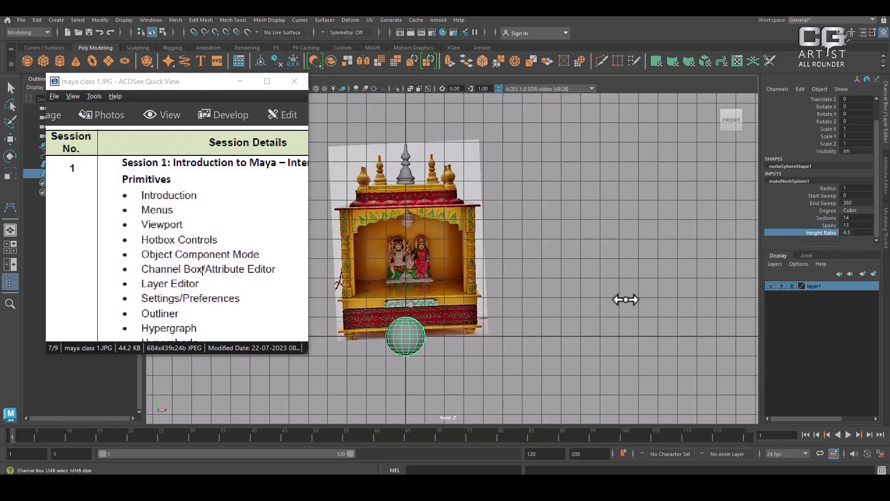
- Switch to the perspective view and delete the NURBS sphere at the origin
alt+right_drag(620, 278, 578, 324)
key(space)
drag(578, 324, 594, 181)
alt+drag(606, 264, 639, 276)
click(701, 265)
key(w)
click(445, 259)
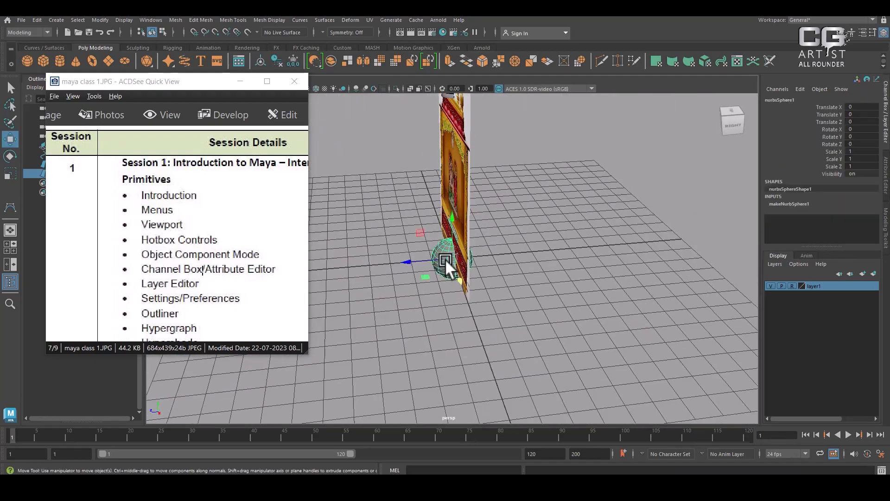
key(Delete)
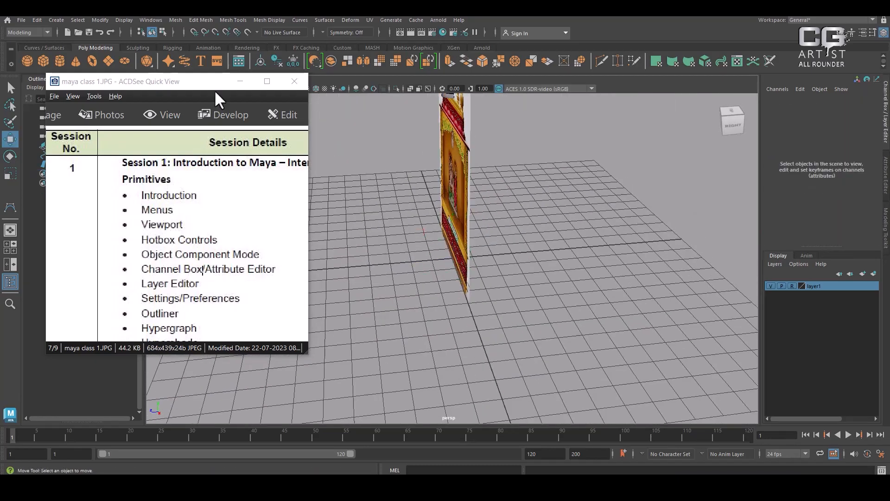
- Look over the available polygon primitives and examine the NURBS, polygon and subdivision topics in the session list
click(73, 20)
click(58, 20)
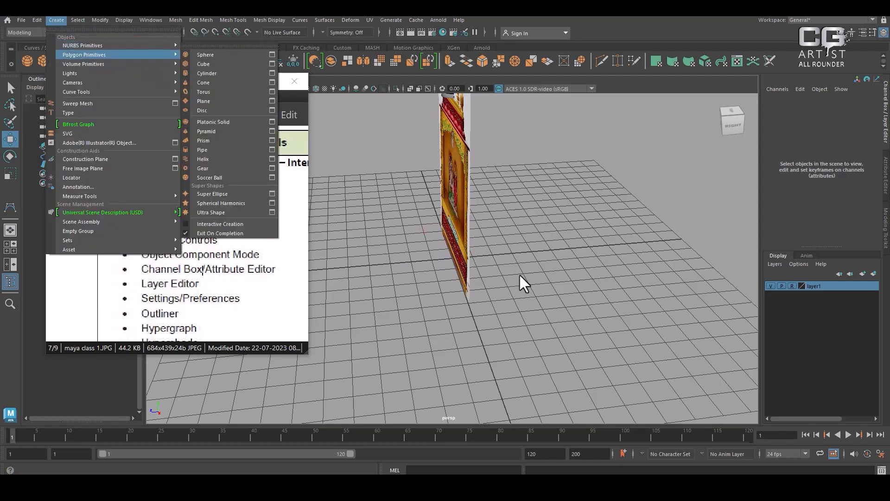
click(547, 261)
scroll(239, 263, down, 1)
scroll(238, 262, up, 1)
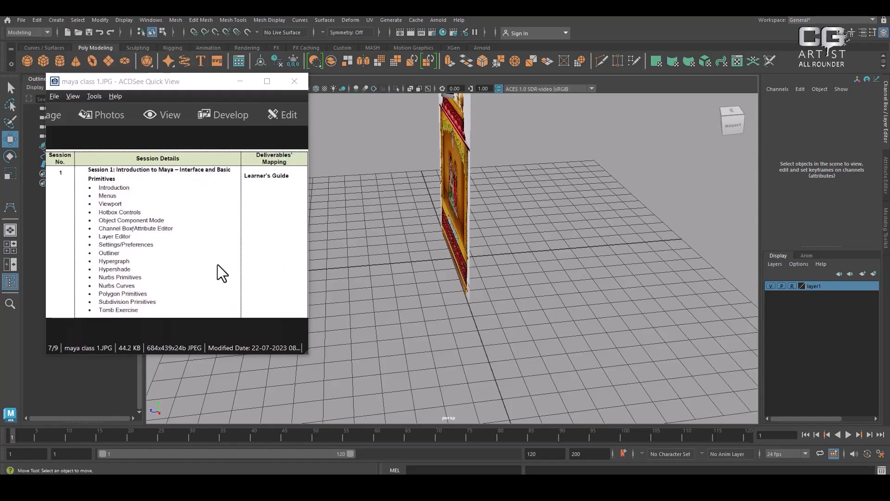
ctrl+scroll(218, 264, up, 2)
drag(201, 279, 238, 264)
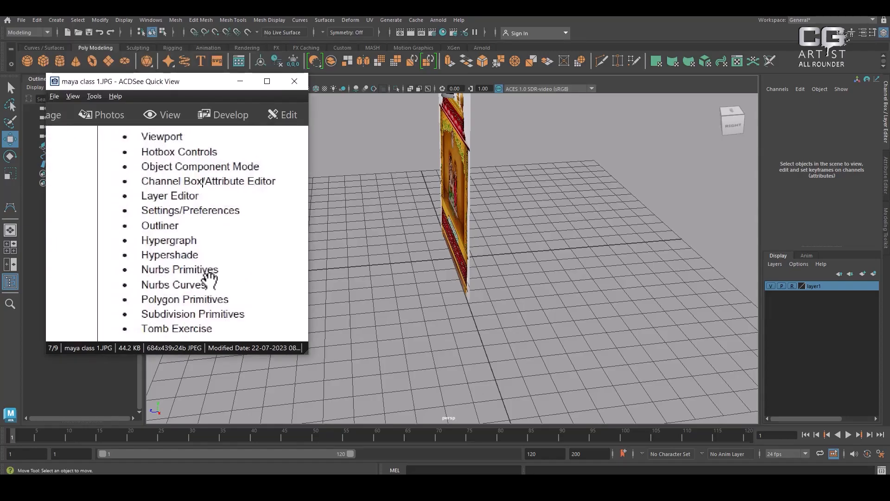
- Draw a freehand wavy curve on the ground grid beside the temple reference with the Pencil Curve tool
click(56, 21)
mouse_move(86, 92)
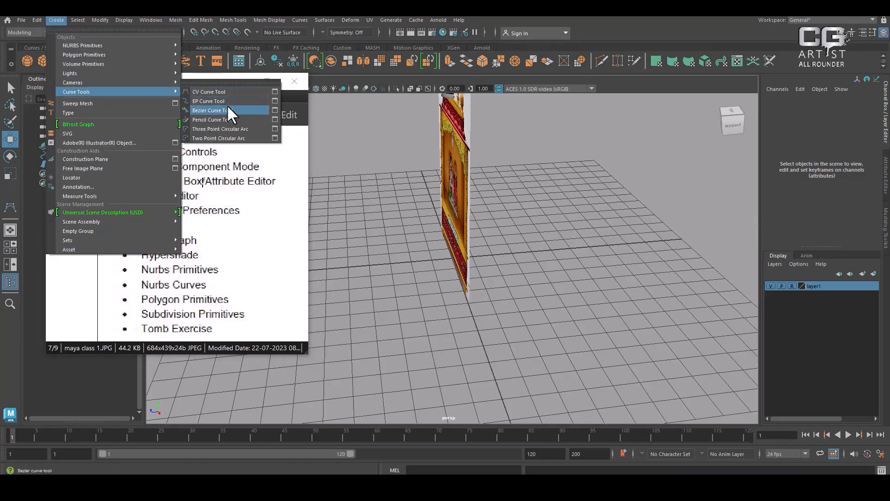
click(227, 119)
mouse_move(517, 319)
mouse_down()
mouse_move(528, 246)
mouse_move(600, 325)
mouse_move(677, 271)
mouse_up()
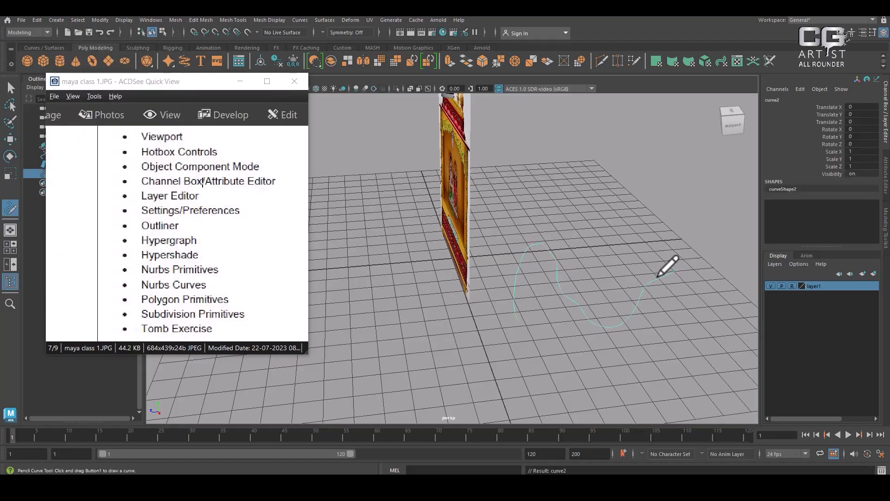
key(w)
- Show the pencil curve's control vertices, select a few along its middle, and deselect them
right_drag(658, 210, 529, 240)
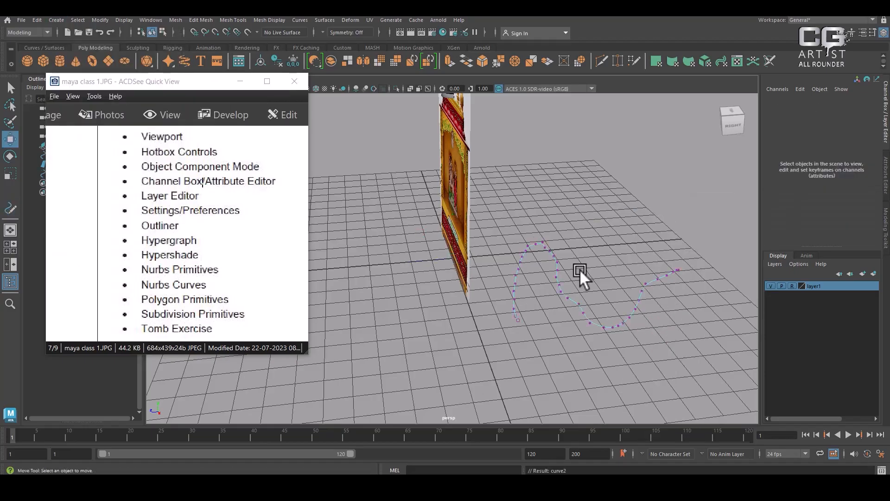
drag(595, 291, 563, 343)
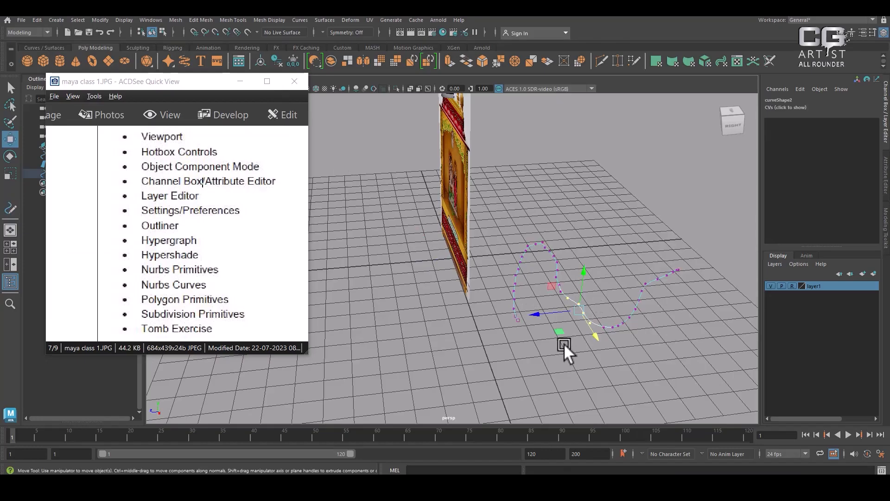
click(622, 225)
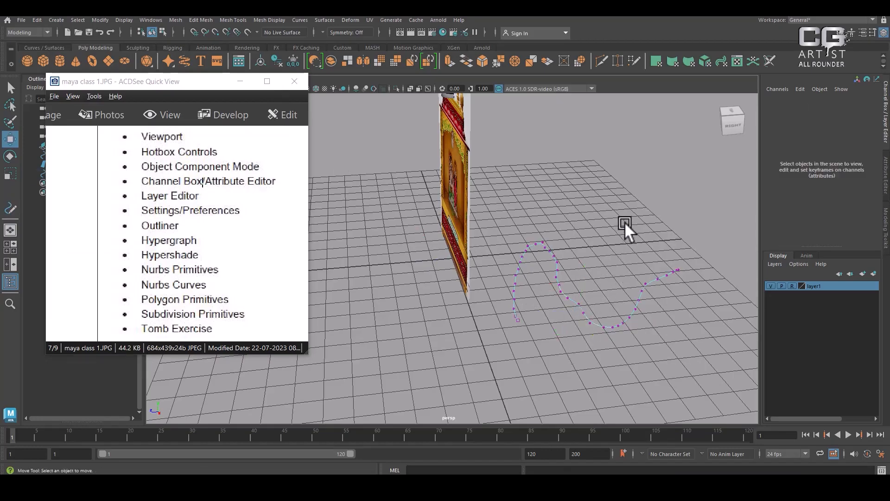
- Return the pencil curve to object mode and delete it
right_drag(622, 269, 705, 160)
click(638, 347)
click(640, 304)
key(Delete)
- Minimise the session list image and detach the Curve Tools as a floating window over the viewport
click(237, 82)
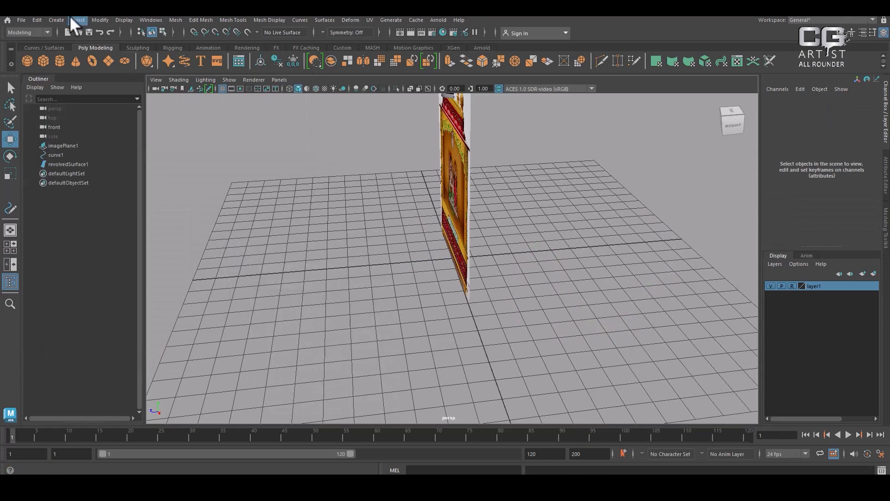
click(56, 20)
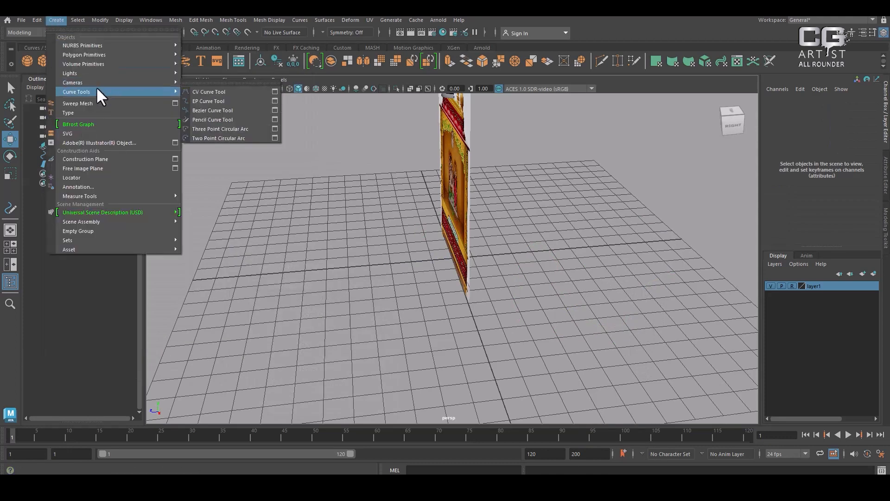
click(234, 85)
drag(263, 72, 560, 121)
- Switch to the front view of the temple and move the floating Curve Tools window clear of the reference
alt+drag(417, 261, 477, 246)
alt+middle_drag(477, 246, 453, 267)
key(space)
drag(505, 270, 505, 293)
scroll(449, 340, up, 3)
alt+middle_drag(449, 324, 492, 372)
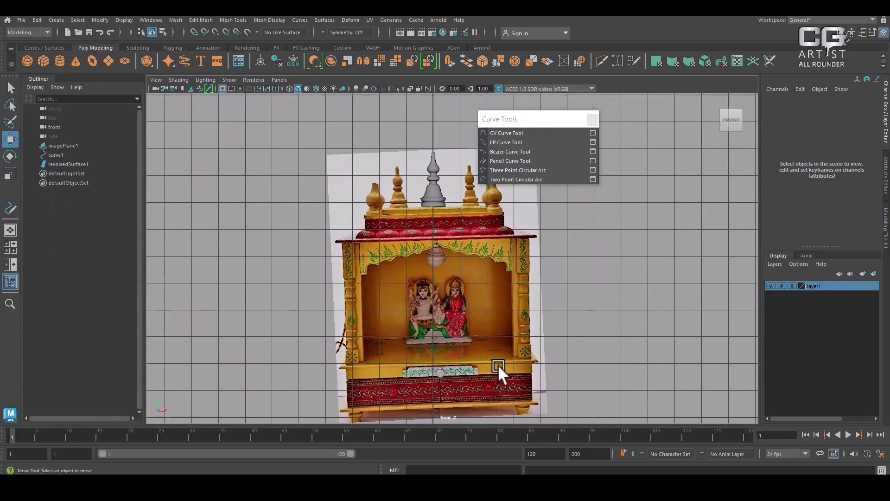
scroll(546, 329, up, 2)
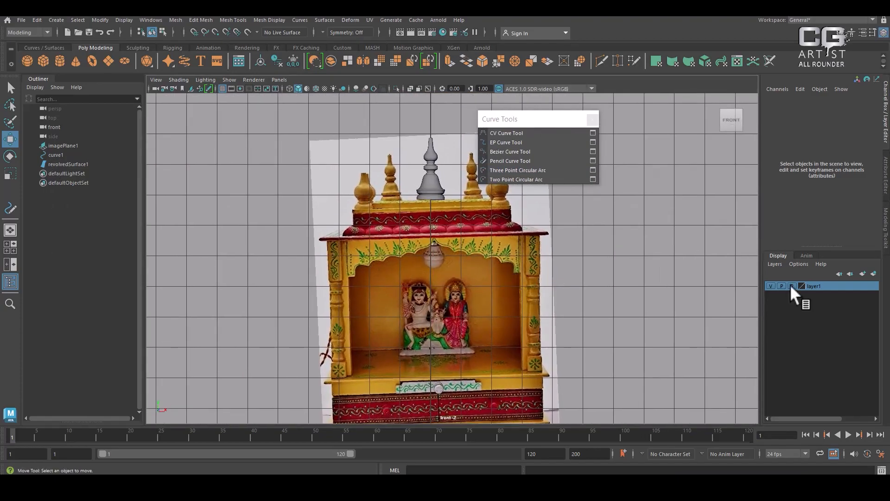
alt+middle_drag(426, 292, 399, 267)
scroll(423, 283, up, 1)
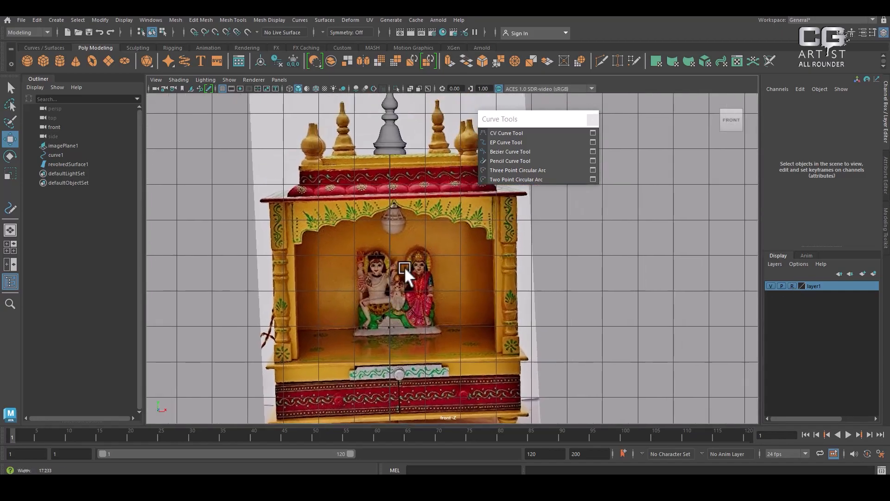
scroll(400, 267, up, 1)
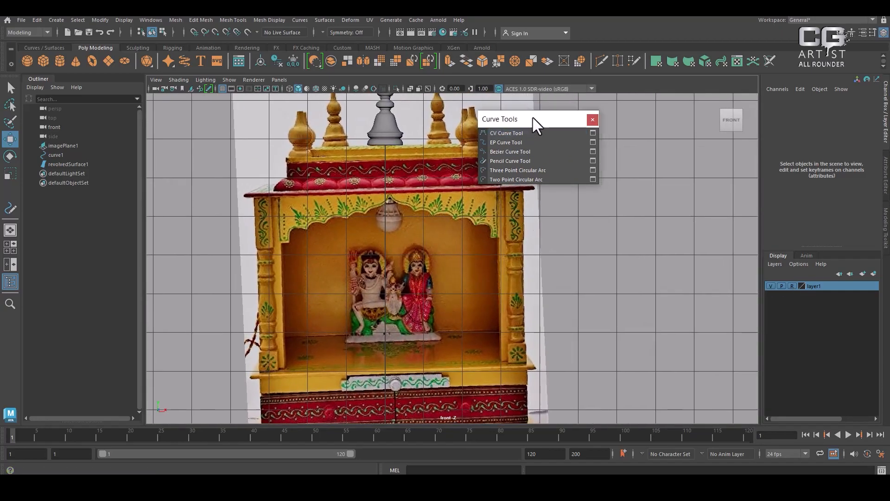
drag(532, 117, 637, 117)
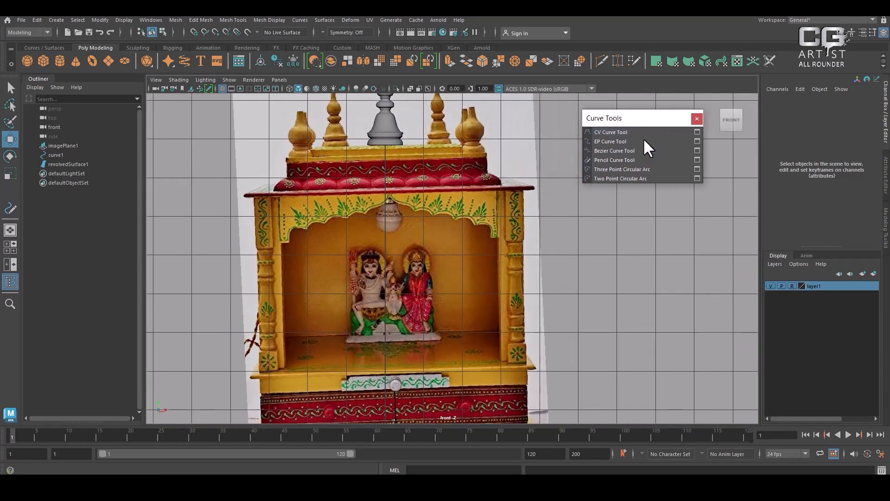
- Draw a two-point circular arc of about 2.82 cm radius beside the temple and flip it to bulge upward
click(620, 179)
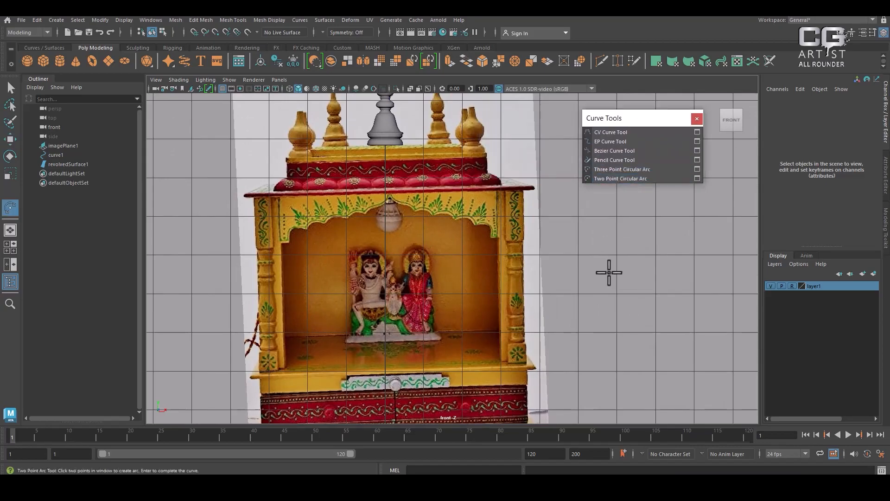
alt+middle_drag(616, 241, 500, 258)
click(718, 258)
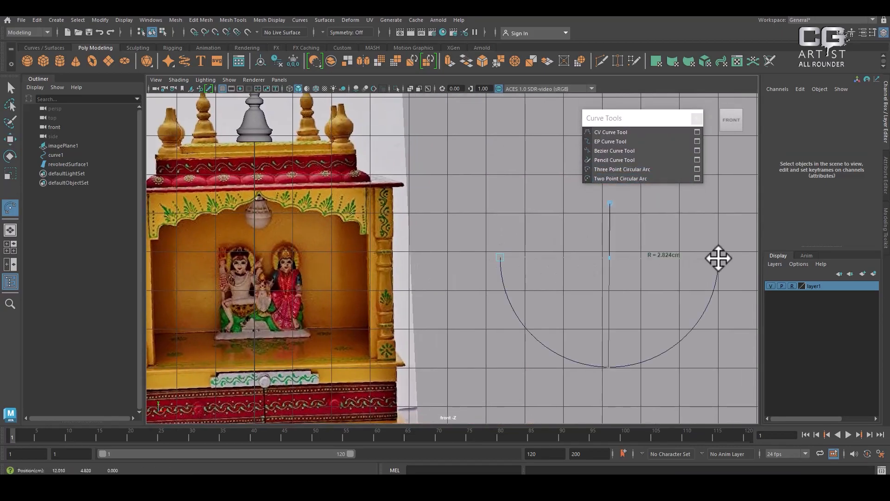
click(610, 202)
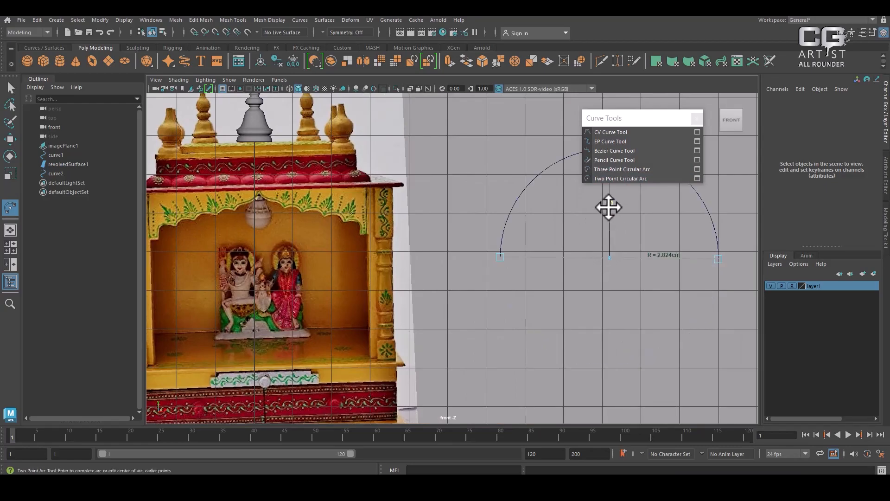
click(609, 204)
click(609, 204)
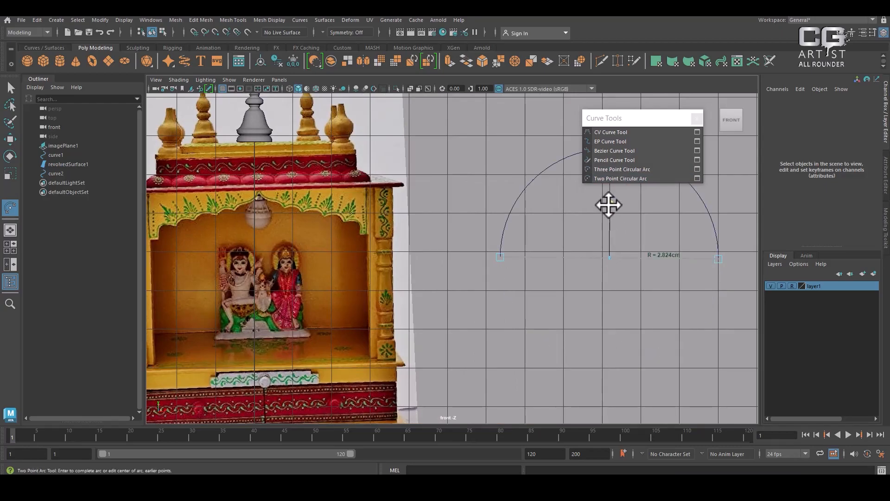
click(609, 204)
click(609, 205)
click(609, 204)
click(609, 205)
click(609, 205)
click(609, 205)
- Draw a three-point circular arc below the first arc and reshape it by its points to about 1.79 cm radius
click(610, 171)
alt+middle_drag(548, 298, 509, 264)
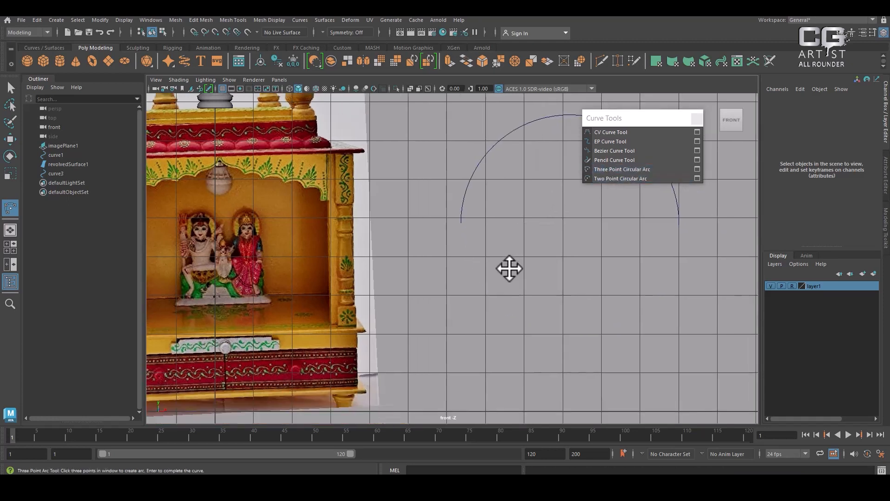
click(452, 309)
click(579, 316)
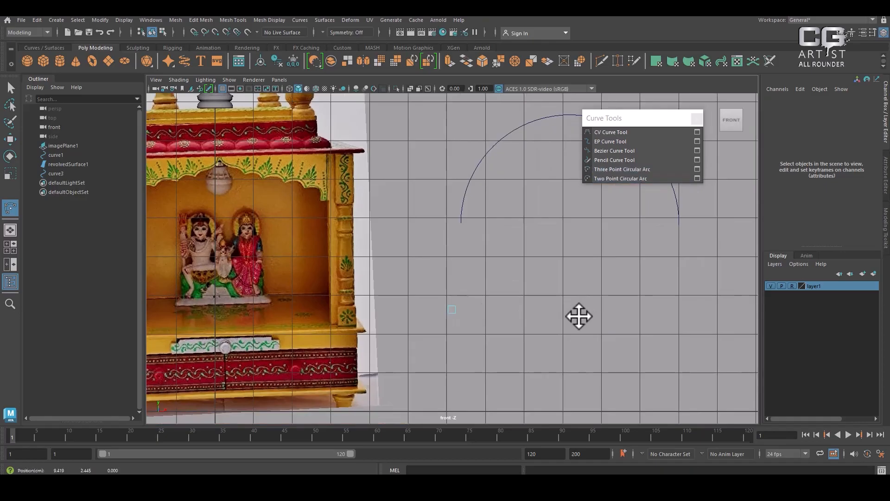
click(714, 315)
alt+right_drag(658, 296, 479, 149)
alt+middle_drag(478, 148, 491, 274)
alt+middle_drag(489, 234, 491, 123)
alt+middle_drag(527, 384, 527, 302)
alt+right_drag(527, 301, 556, 396)
drag(532, 279, 466, 295)
drag(463, 277, 476, 309)
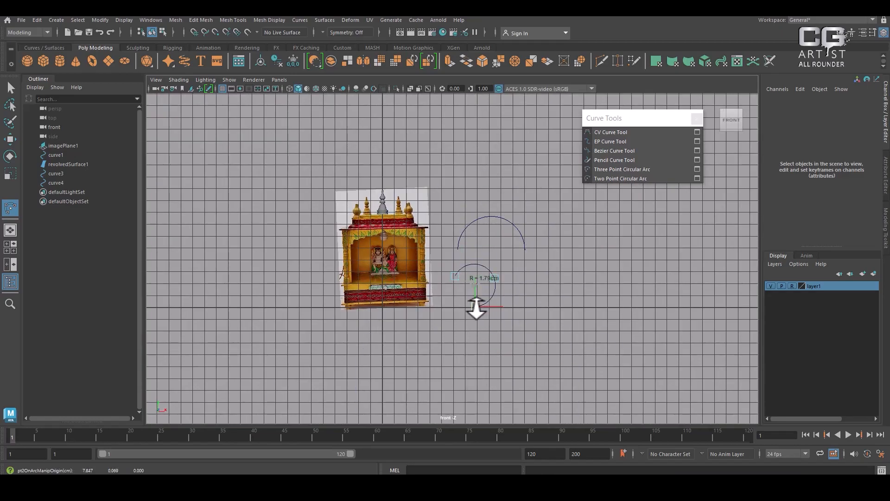
alt+right_drag(476, 308, 558, 337)
- Delete both practice arcs beside the temple and close the floating Curve Tools window
key(w)
click(596, 308)
drag(474, 137, 557, 346)
key(Delete)
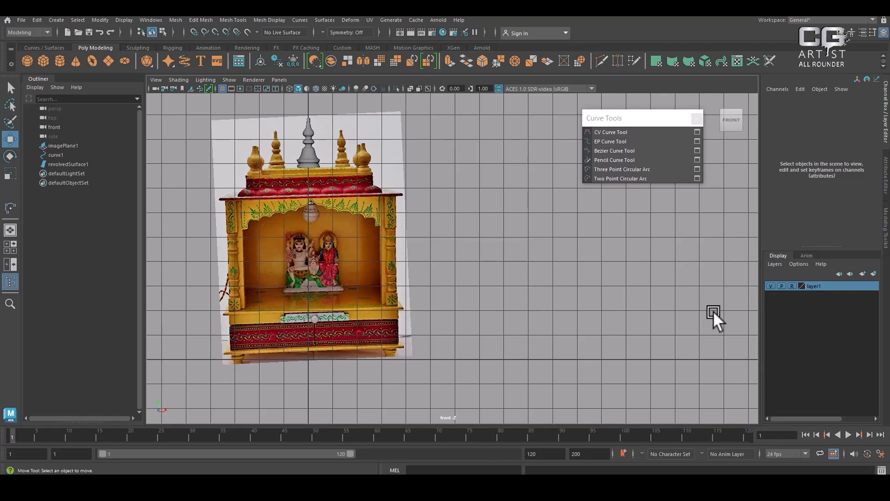
click(696, 118)
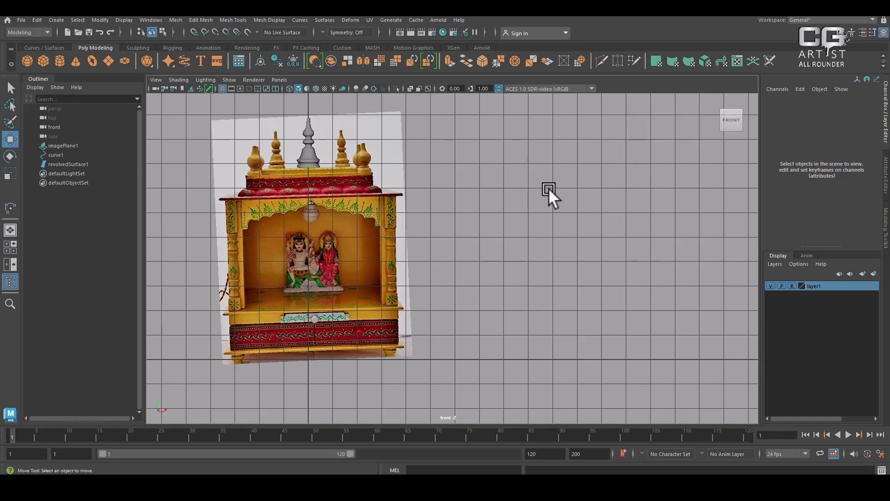
- Create a polygon cube and raise it to Translate Y 6.179, just beneath the temple's roof ledge
scroll(503, 207, up, 5)
alt+middle_drag(518, 273, 546, 292)
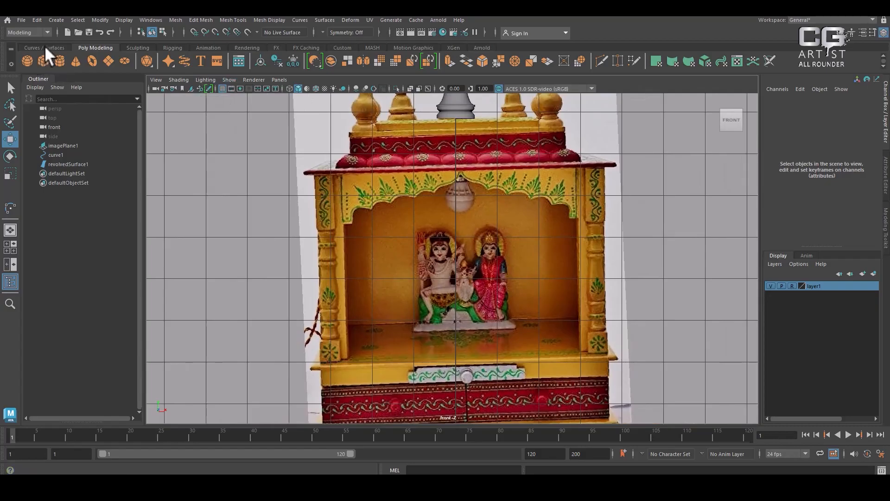
click(56, 20)
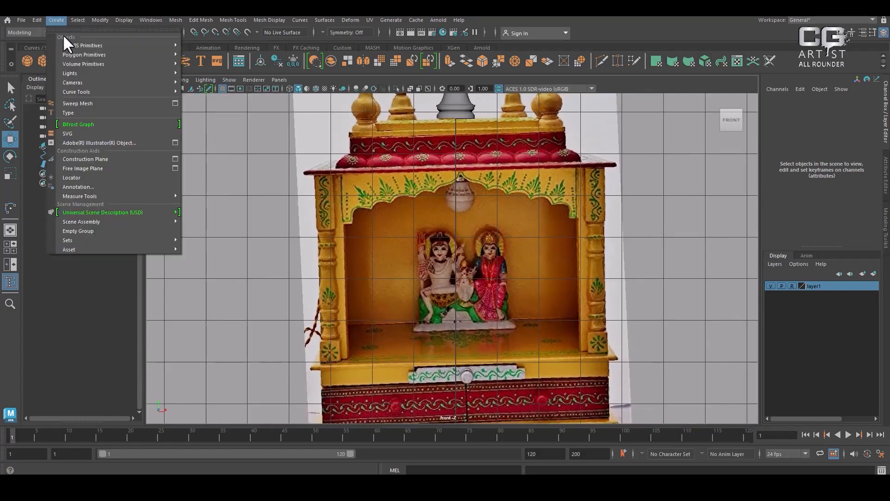
mouse_move(98, 46)
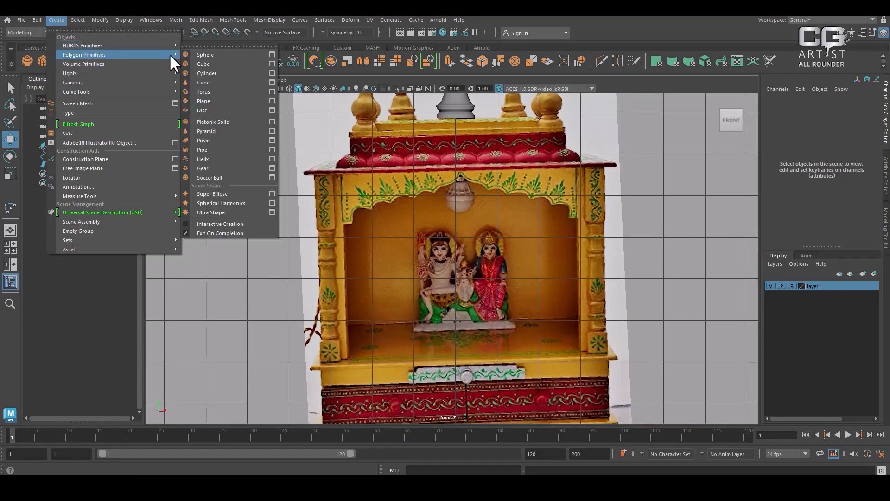
click(211, 65)
scroll(524, 342, down, 2)
drag(455, 340, 447, 168)
- Set the polygon cube's width to 5.9 so it spans the carved arch between the pillars
click(782, 204)
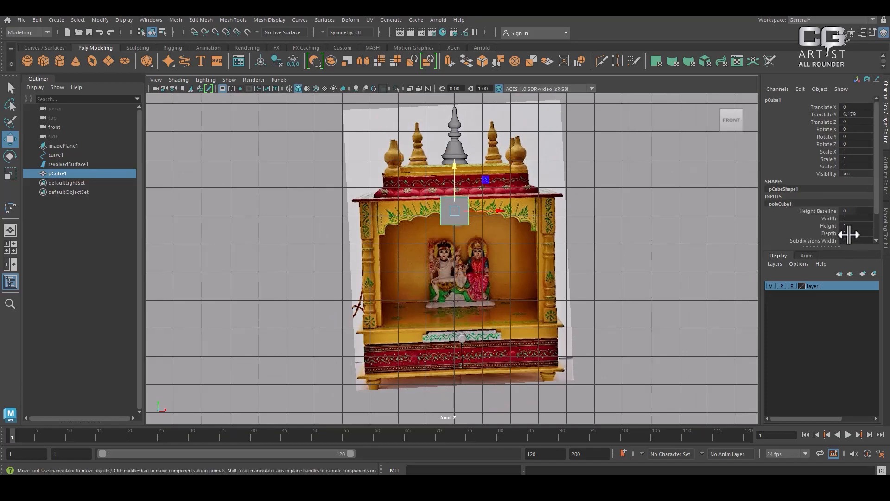
click(825, 217)
middle_drag(625, 226, 648, 224)
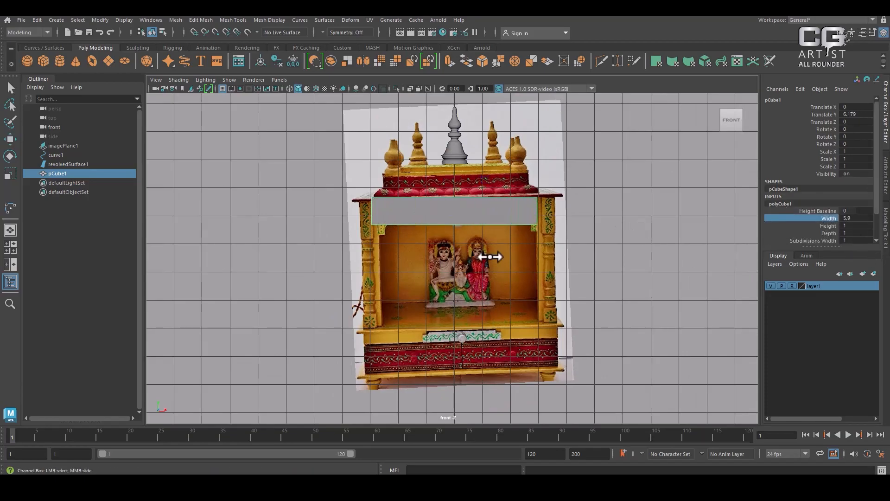
scroll(564, 254, up, 2)
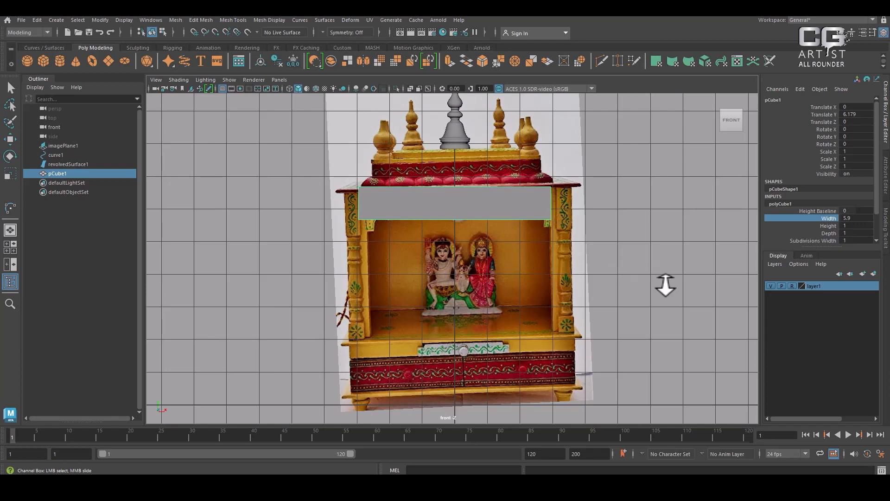
- Deselect the cube and switch layer1 from the reference to the normal display type
key(w)
click(578, 271)
click(792, 285)
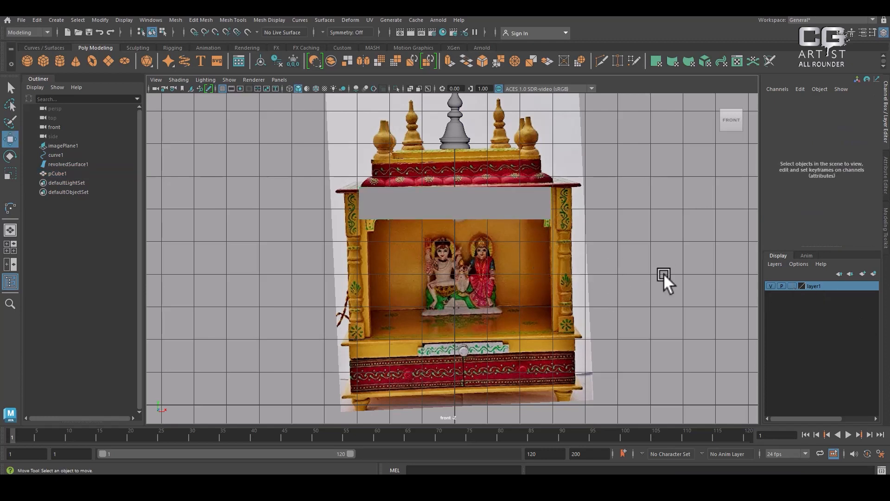
- Set the reference image plane's Rotate Z to 0, try a small vertical shift, undo the shift and deselect the image
click(557, 237)
double_click(861, 144)
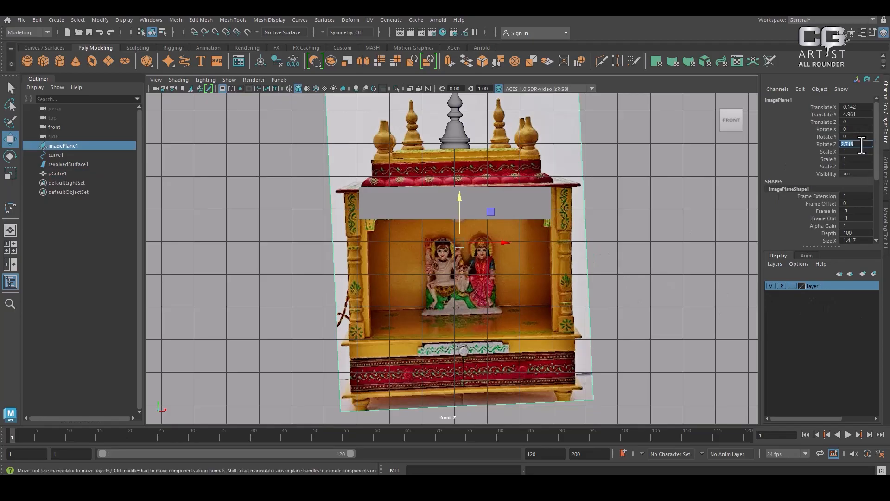
text(0)
key(Return)
scroll(542, 220, up, 5)
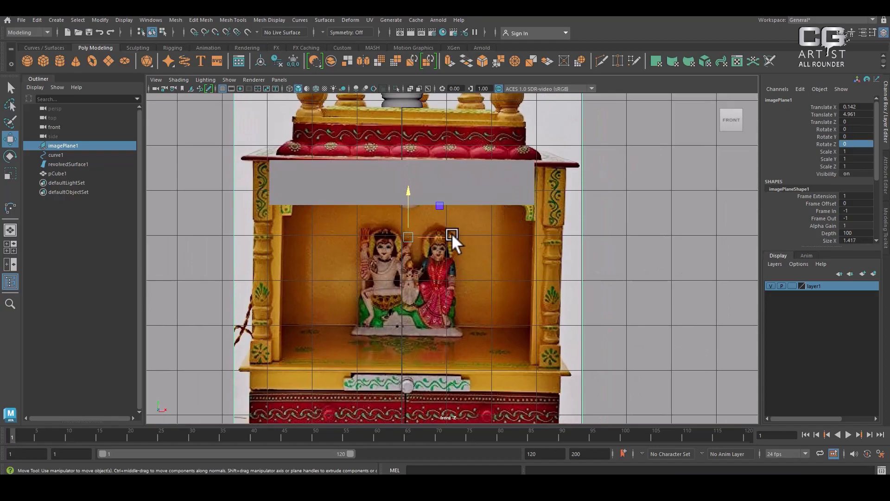
drag(407, 192, 406, 203)
key(ctrl+z)
click(681, 286)
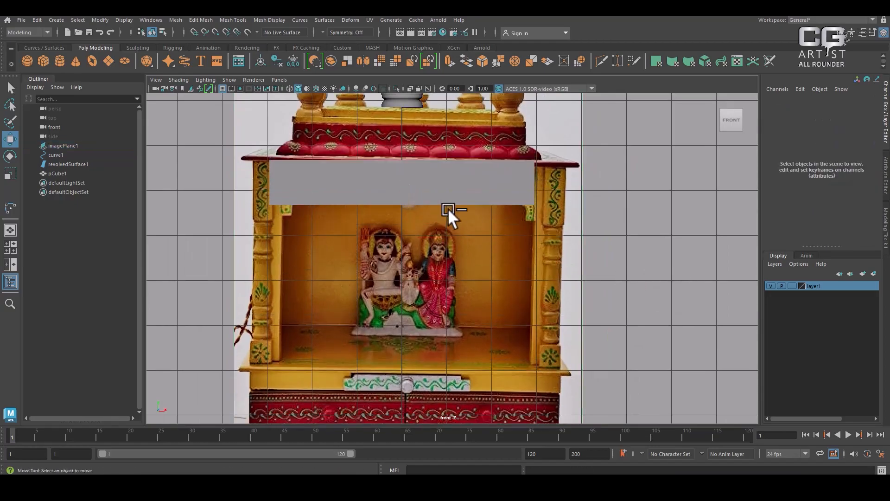
- Lower the cube to Translate Y 5.973 and tilt the reference image plane to Rotate Z 1.606
click(447, 194)
drag(404, 137, 403, 145)
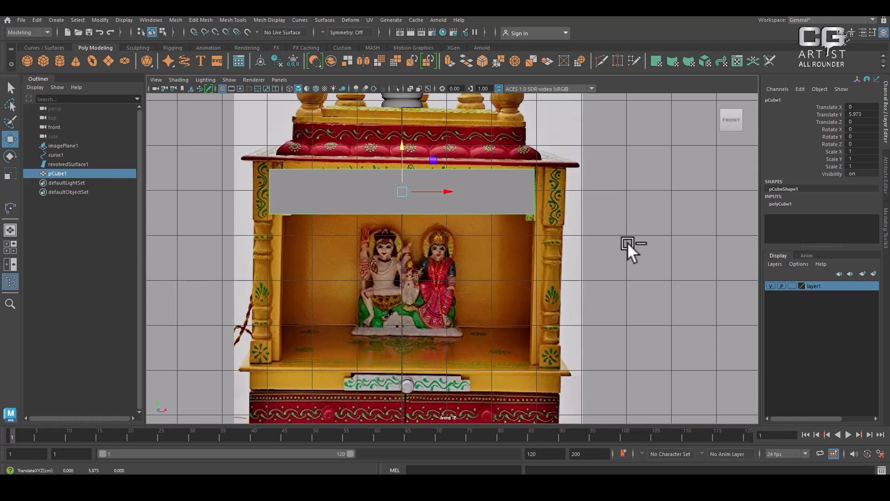
click(579, 234)
key(e)
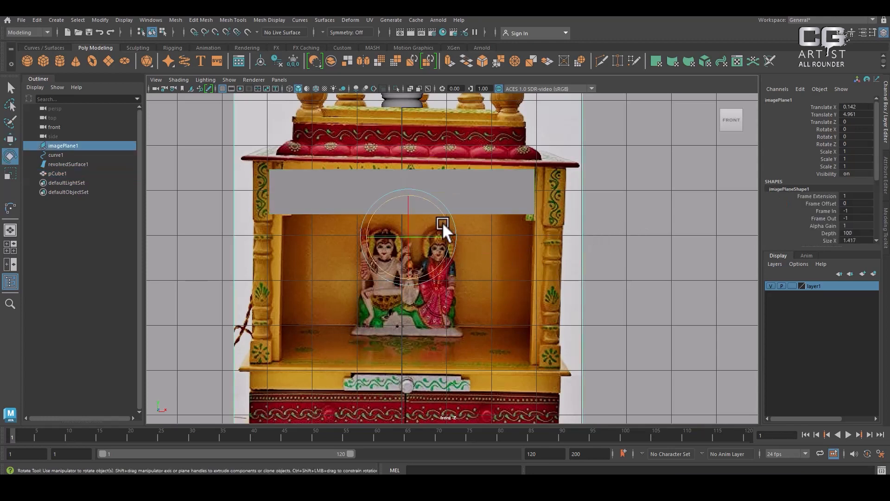
drag(442, 213, 441, 213)
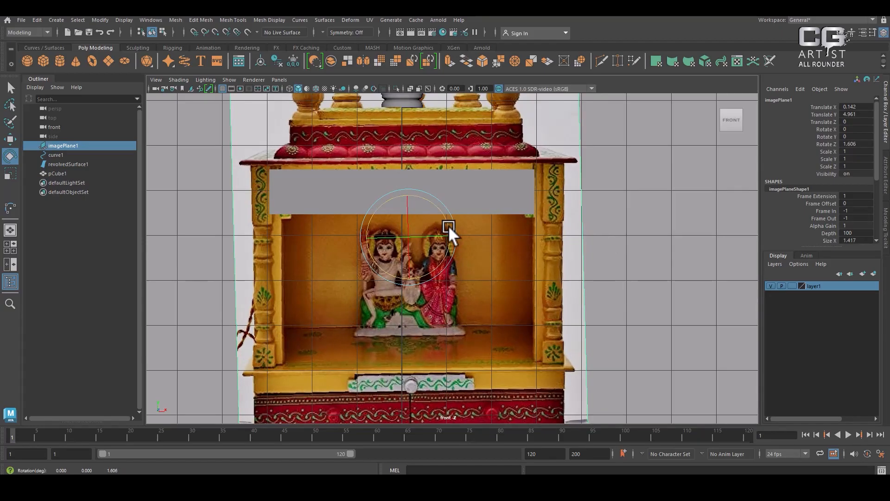
- Lower the cube to Translate Y 5.911 so it sits over the carved arch
key(w)
click(415, 178)
drag(404, 146, 401, 147)
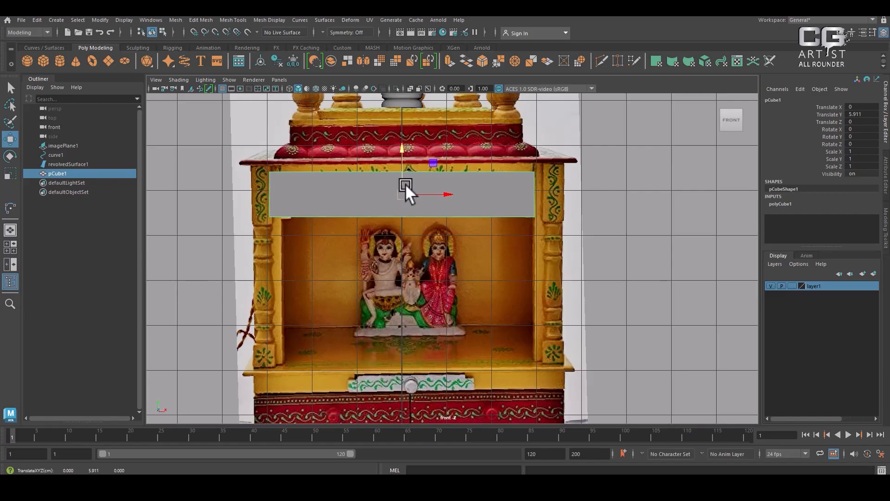
- Add the cube to a new display layer and hide that layer to uncover the carved arch
click(347, 235)
click(393, 198)
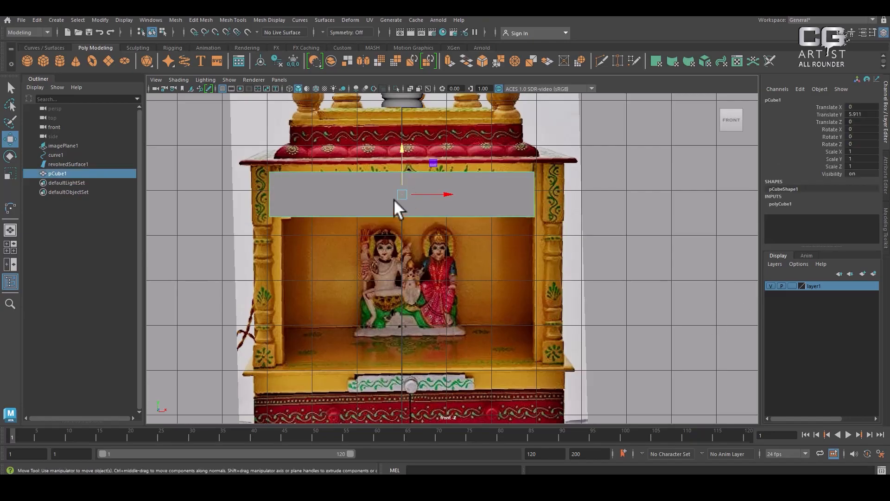
click(873, 273)
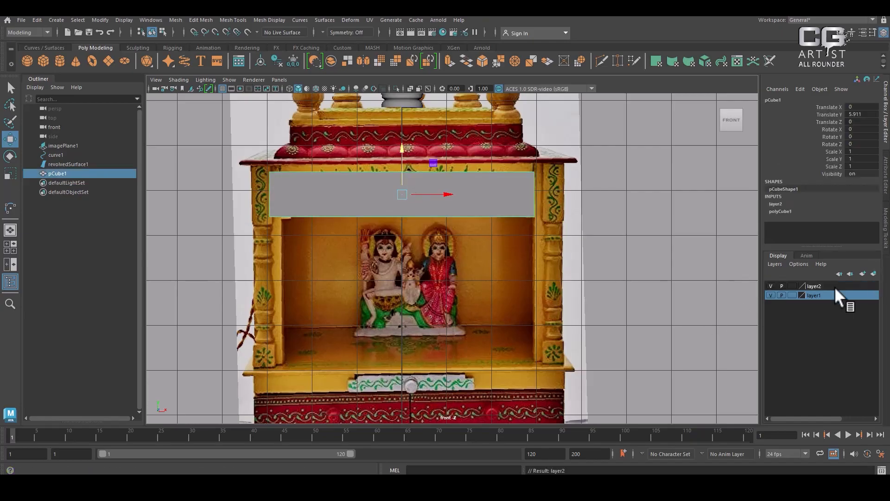
click(770, 286)
click(675, 250)
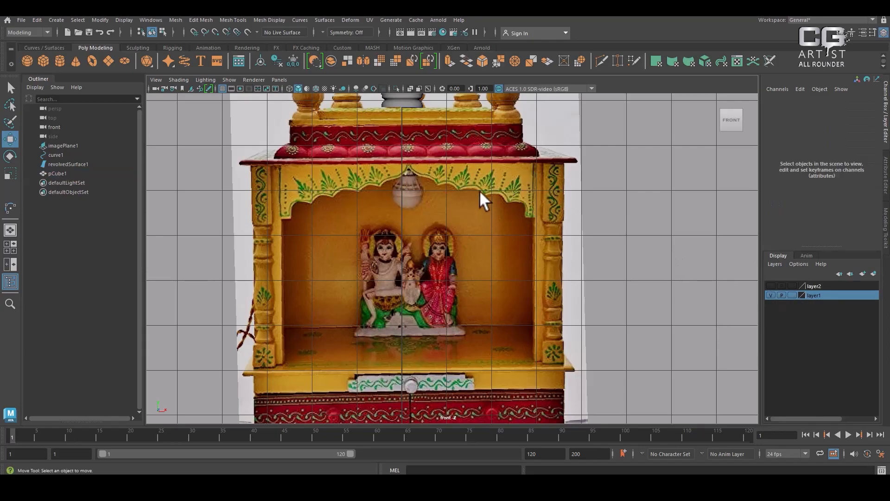
- Shift the reference image plane sideways to Translate X 0.017 to centre the temple on the grid's vertical axis
click(478, 171)
scroll(488, 236, down, 3)
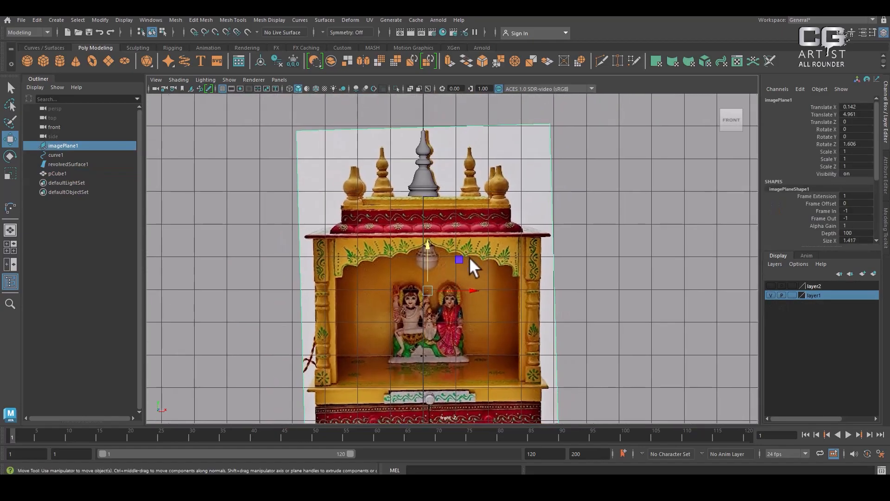
scroll(466, 252, up, 2)
drag(476, 287, 466, 291)
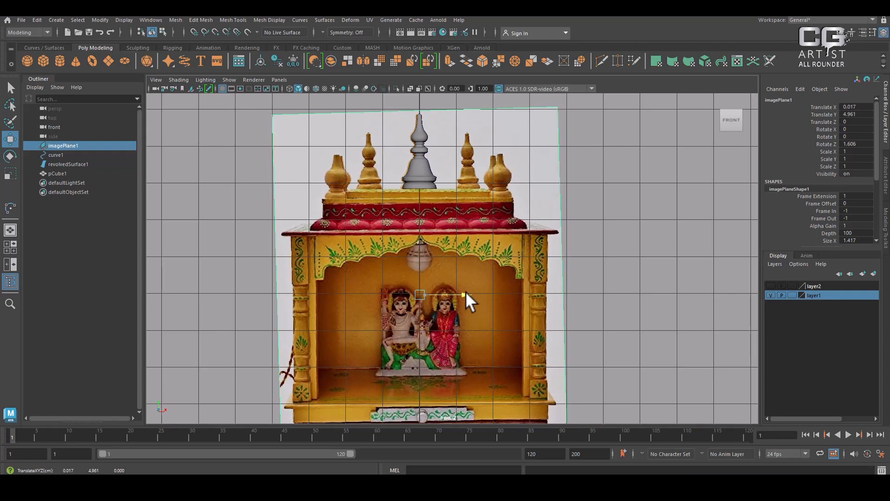
- Detach the Curve Tools list as a floating window over the Outliner
scroll(466, 291, up, 4)
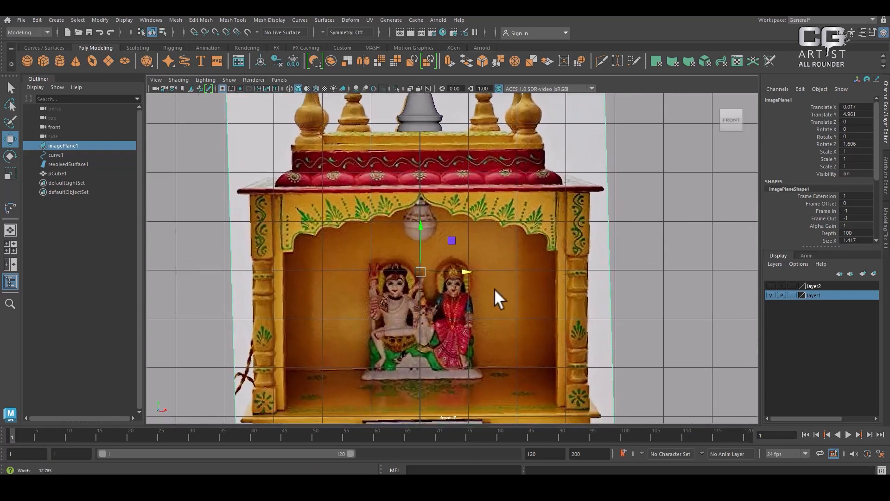
scroll(464, 259, up, 3)
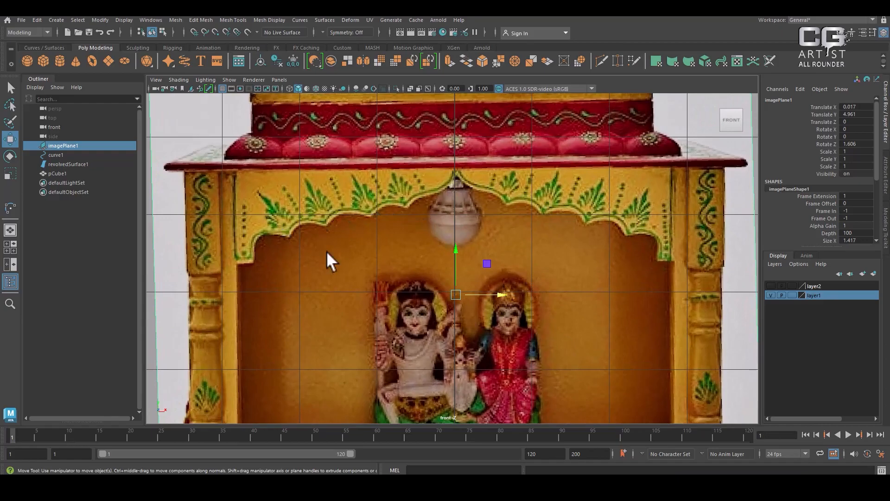
click(51, 19)
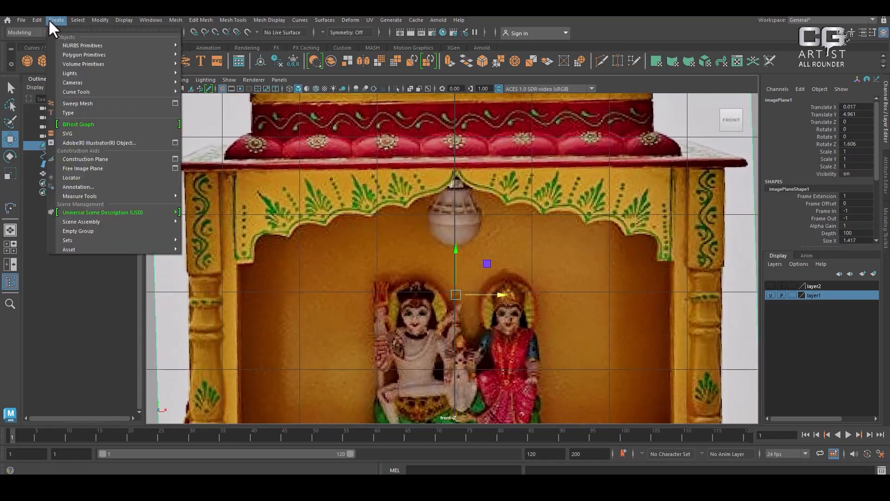
mouse_move(99, 74)
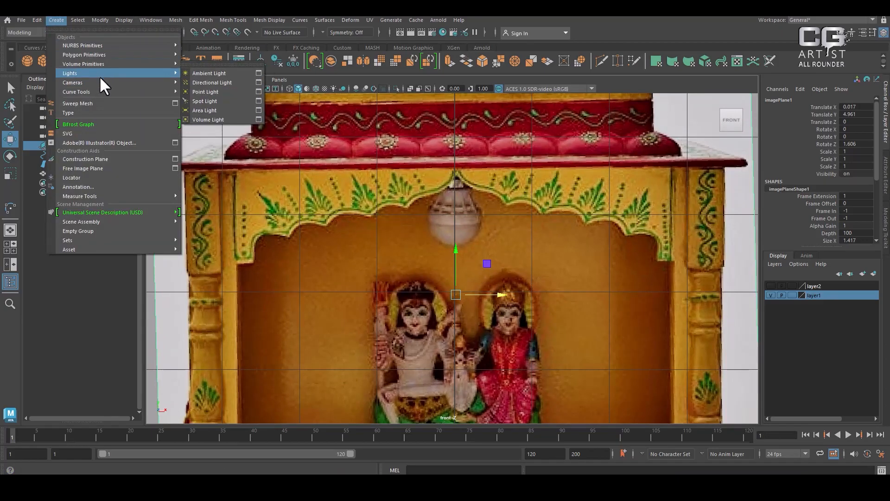
mouse_move(123, 91)
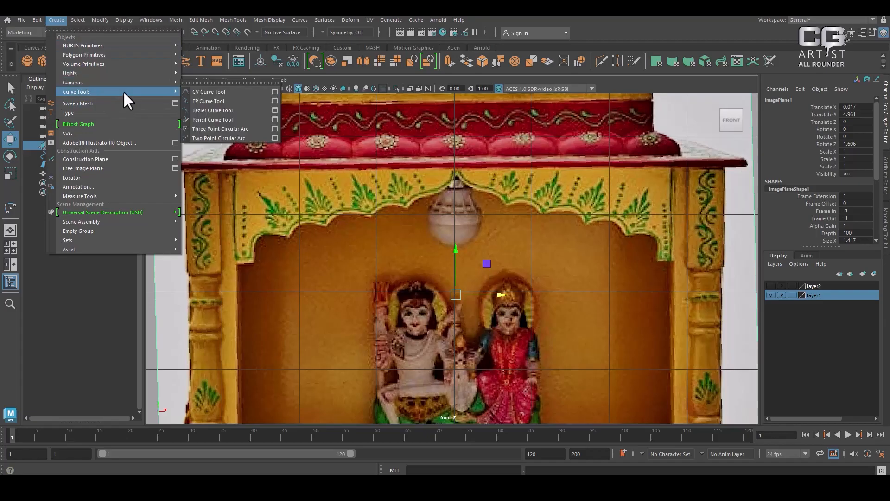
click(199, 84)
drag(213, 73, 111, 81)
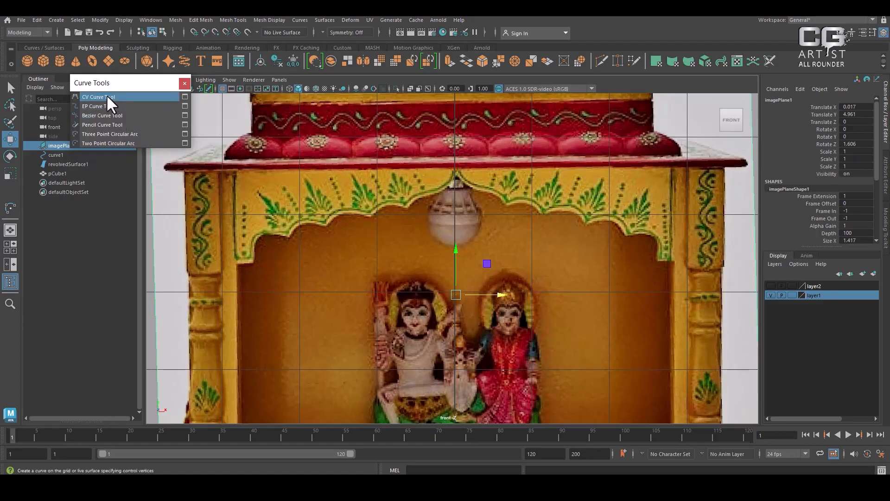
- Start a CV curve at the arch's central peak and trace its lower edge along the first two scallops on the left half
click(106, 95)
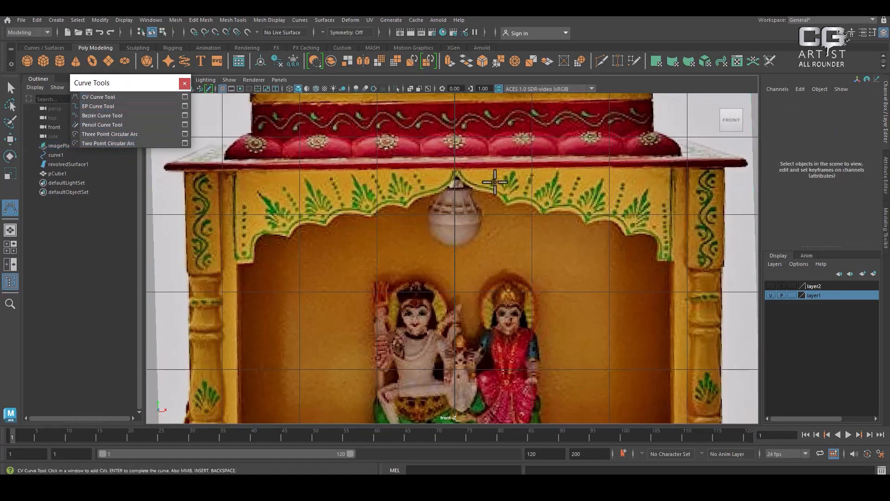
scroll(452, 160, up, 3)
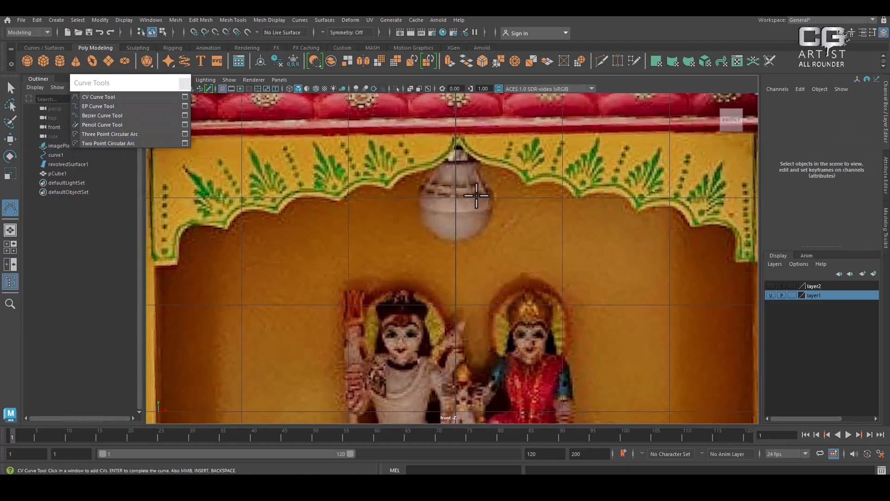
click(458, 142)
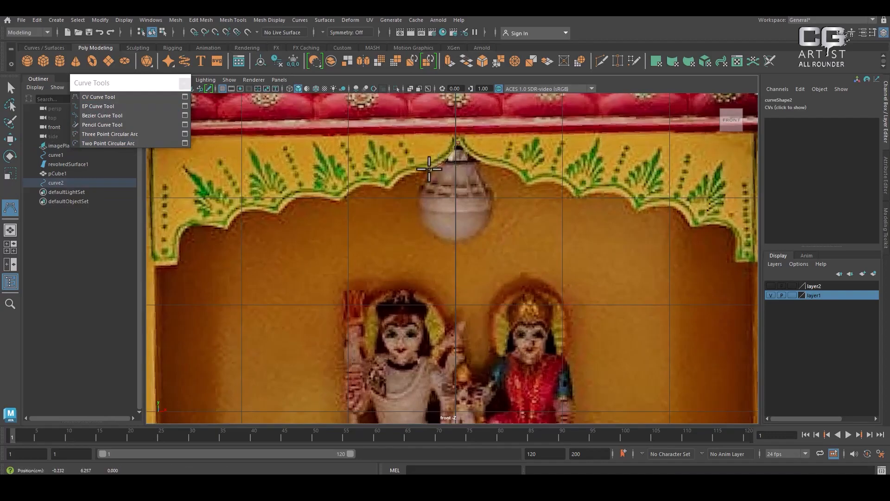
click(408, 173)
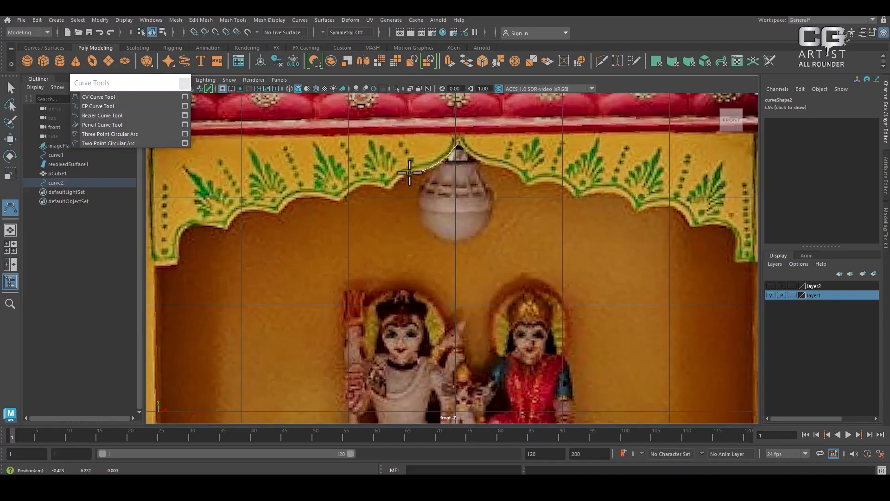
click(392, 191)
scroll(350, 155, up, 3)
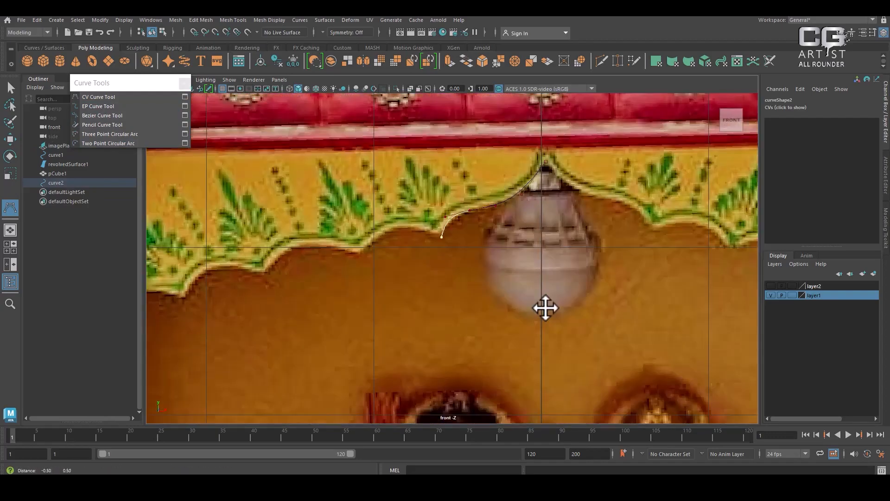
alt+middle_drag(545, 307, 608, 342)
scroll(603, 338, up, 1)
click(512, 276)
click(508, 274)
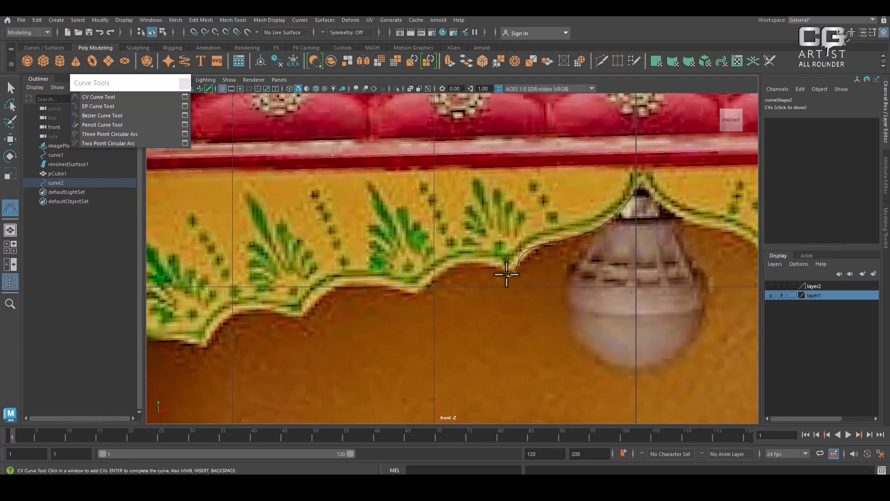
click(460, 262)
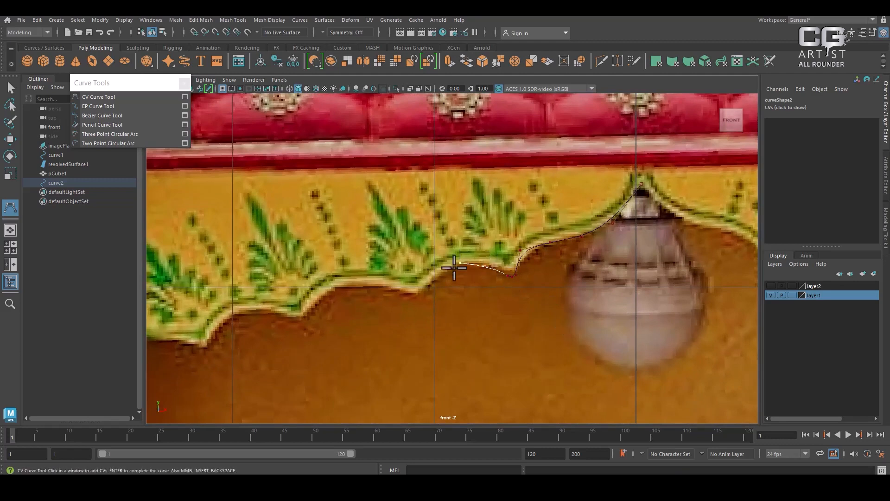
click(423, 298)
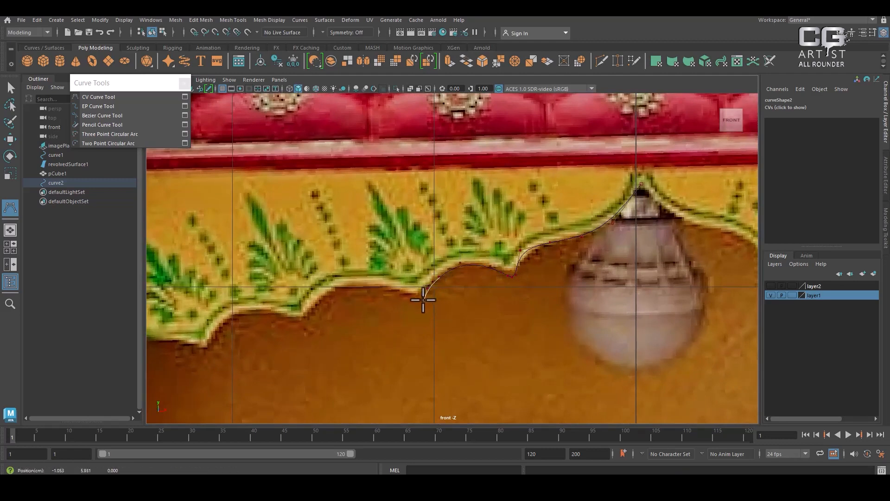
- Continue the CV curve outward along the next two scallops of the arch's left half
click(412, 301)
click(383, 292)
click(357, 291)
click(326, 302)
drag(325, 301, 304, 327)
click(302, 328)
click(281, 320)
click(260, 316)
click(234, 320)
drag(222, 331, 216, 337)
drag(215, 338, 212, 349)
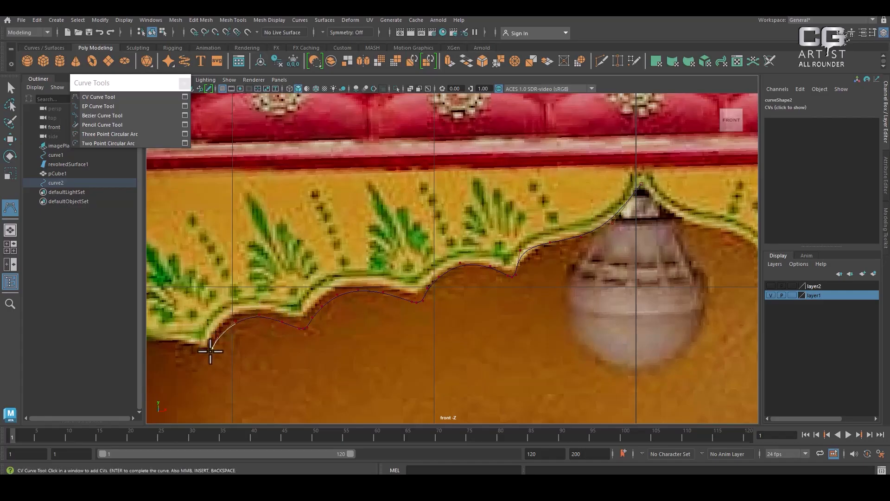
- Trace the last scallop, the short bottom end beside the pillar and the outer side up to the arch board's upper corner
alt+middle_drag(204, 350, 453, 287)
click(448, 288)
click(386, 277)
drag(358, 291, 369, 283)
drag(363, 291, 321, 355)
click(355, 351)
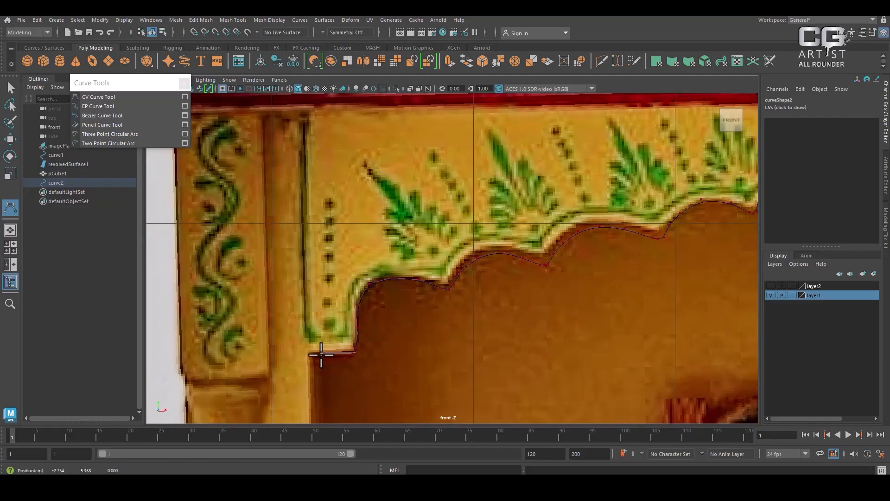
click(305, 356)
alt+middle_drag(318, 154, 327, 272)
click(314, 227)
- Round the upper outer corner, run the CV curve along the arch board's top edge back to the central peak and finish it
alt+right_drag(603, 343, 457, 238)
alt+middle_drag(457, 238, 356, 217)
alt+right_drag(356, 217, 647, 382)
alt+middle_drag(441, 250, 565, 289)
click(483, 225)
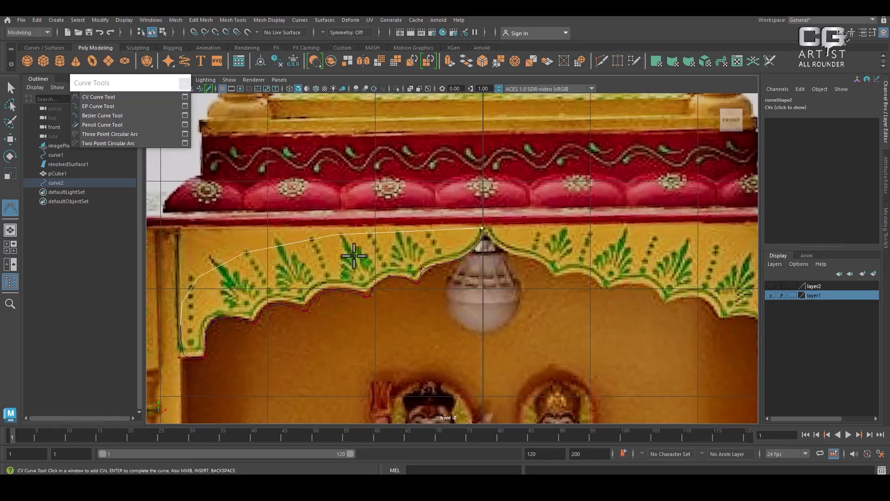
key(BackSpace)
click(185, 228)
click(192, 227)
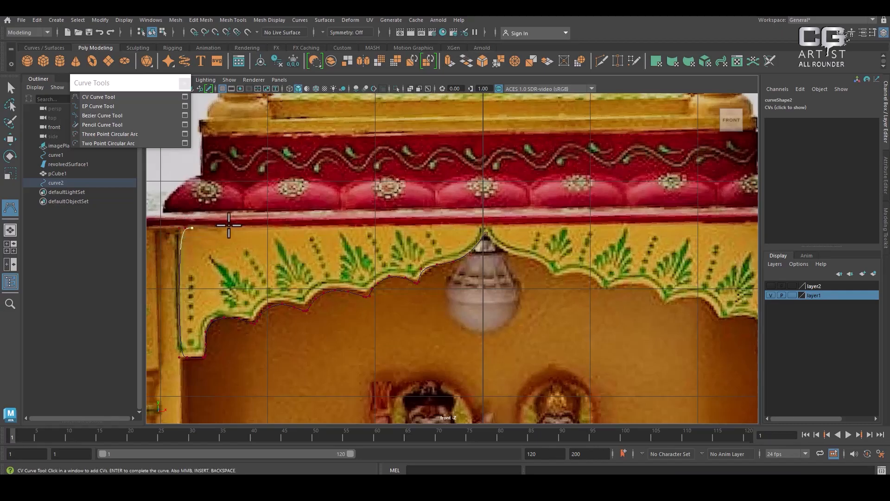
click(395, 224)
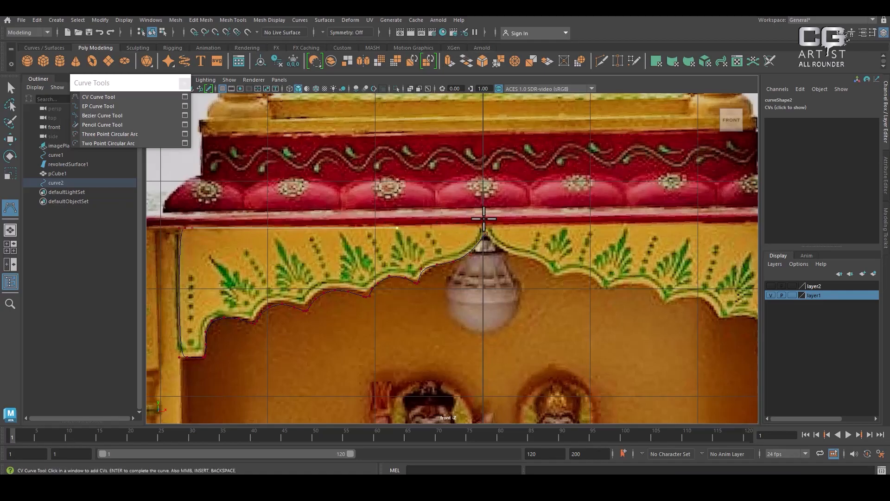
click(485, 222)
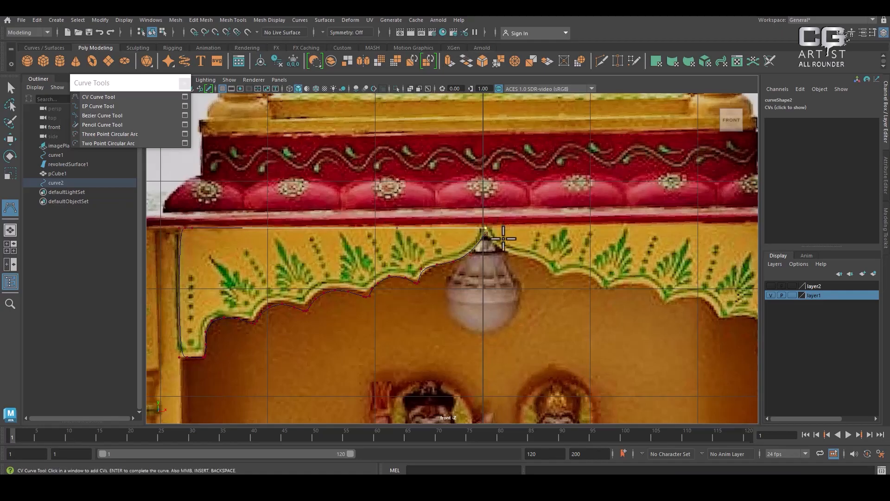
key(w)
- Set the display type of layer1 to Reference, keeping the temple image shown behind the arch curve
scroll(440, 313, up, 5)
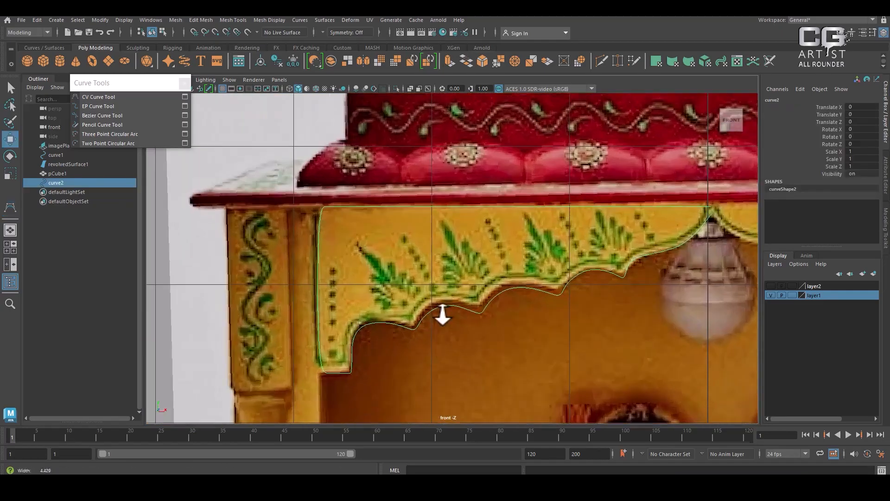
right_click(343, 190)
click(301, 229)
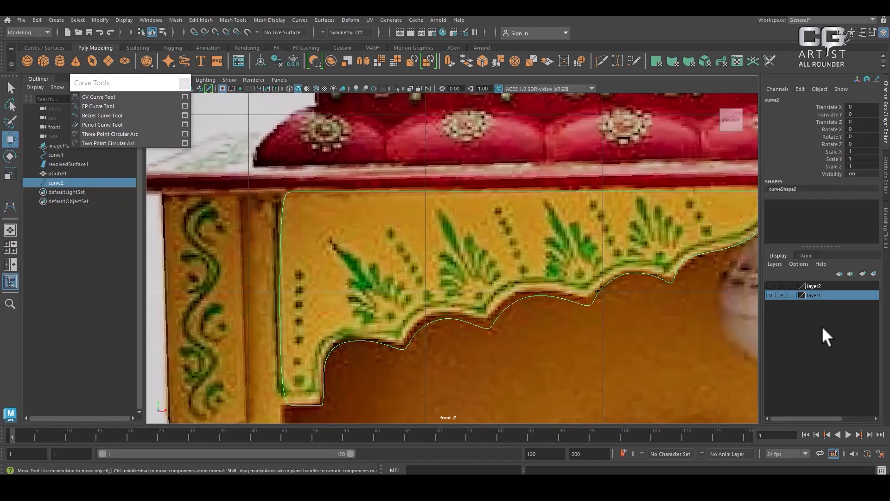
click(791, 295)
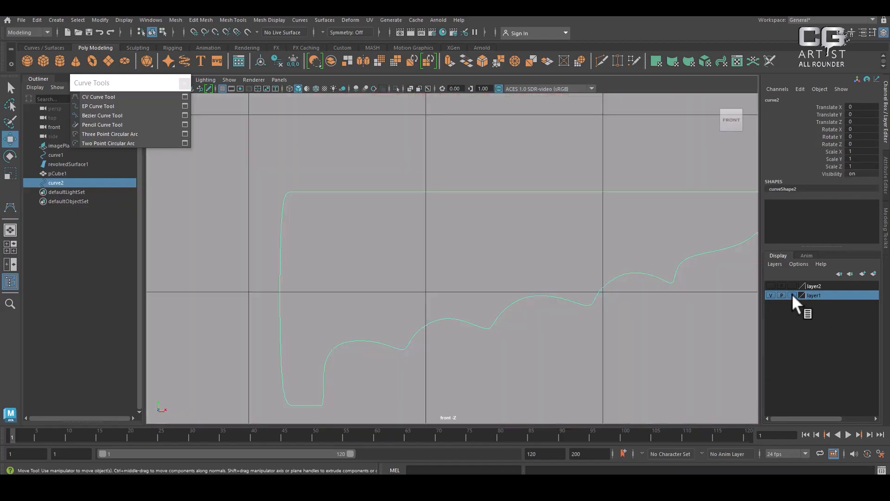
click(792, 294)
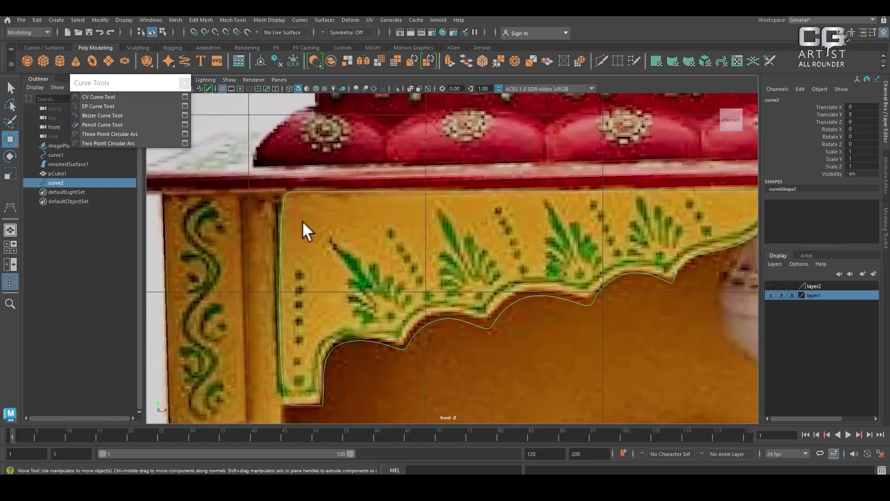
- Adjust the control vertices at the arch curve's upper outer corner to match the arch board's corner in the reference
right_drag(311, 191, 269, 197)
scroll(269, 197, up, 1)
drag(254, 182, 317, 189)
drag(303, 221, 269, 169)
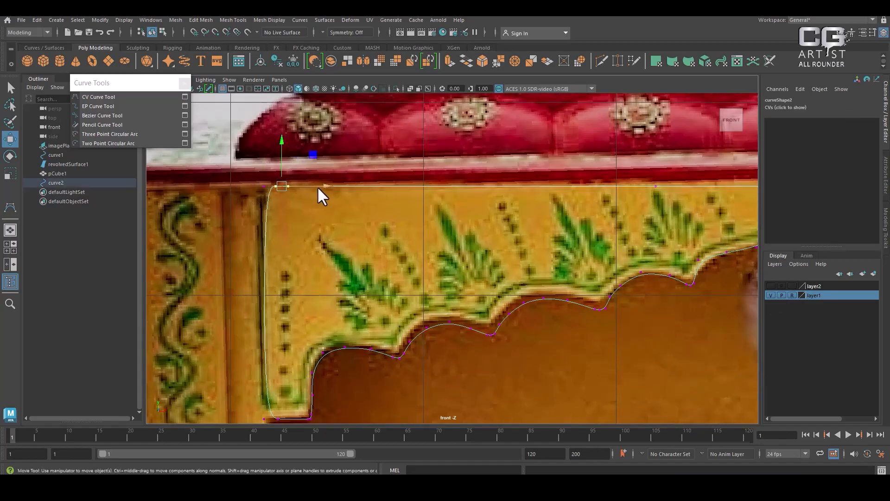
drag(322, 185, 316, 184)
drag(240, 165, 315, 184)
- Shift the control vertex at the curve's lower outer corner horizontally to align with the arch board's end beside the pillar
alt+middle_drag(300, 386, 321, 295)
drag(301, 317, 293, 342)
drag(344, 327, 332, 326)
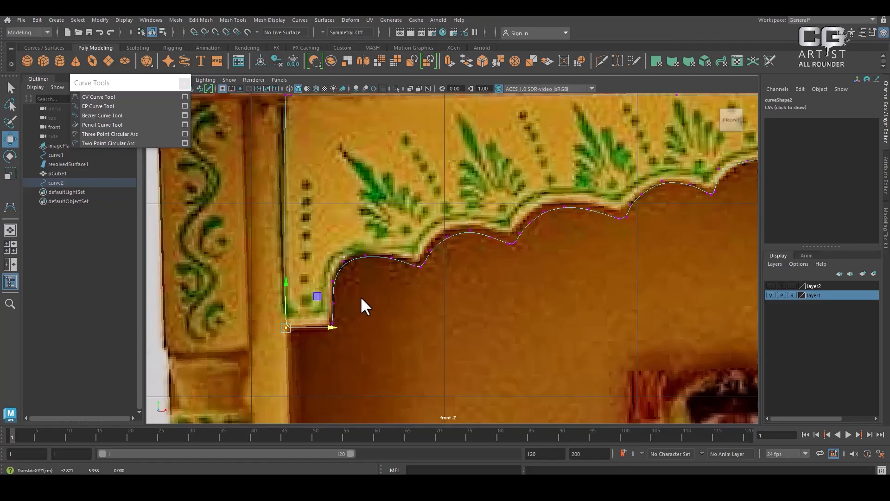
right_click(362, 240)
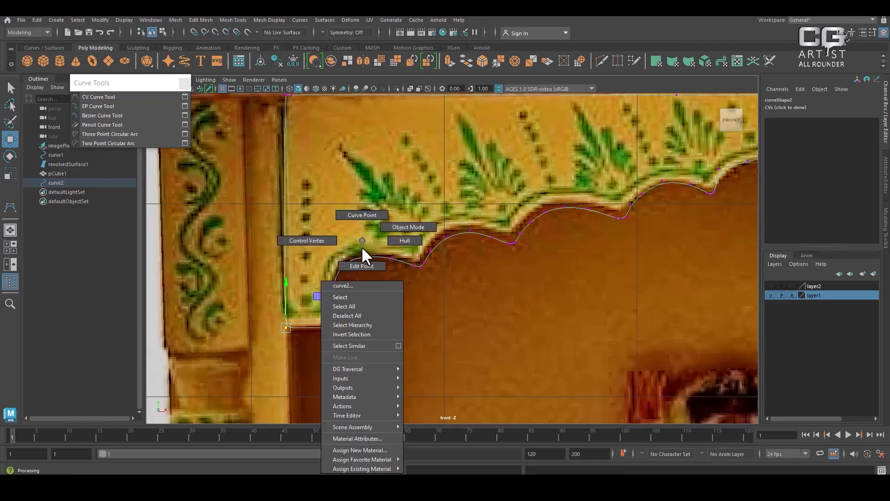
click(366, 200)
middle_drag(311, 332, 307, 327)
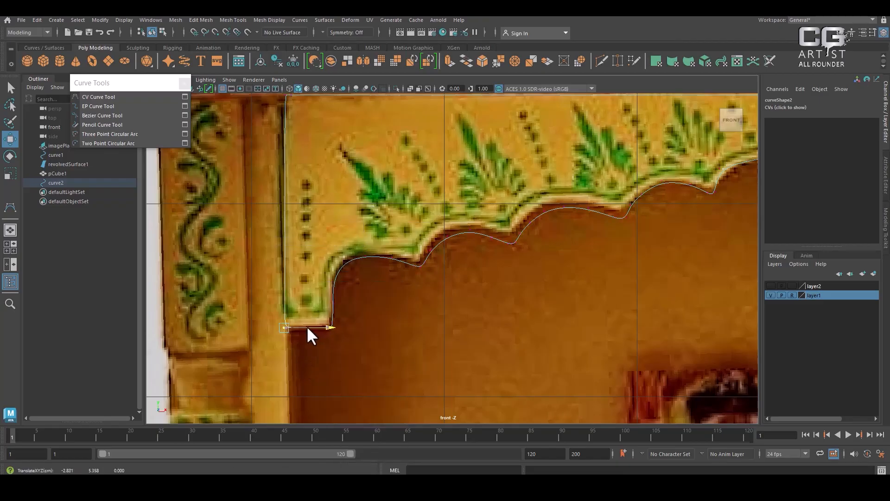
right_drag(340, 293, 405, 214)
click(361, 307)
click(327, 326)
right_click(354, 268)
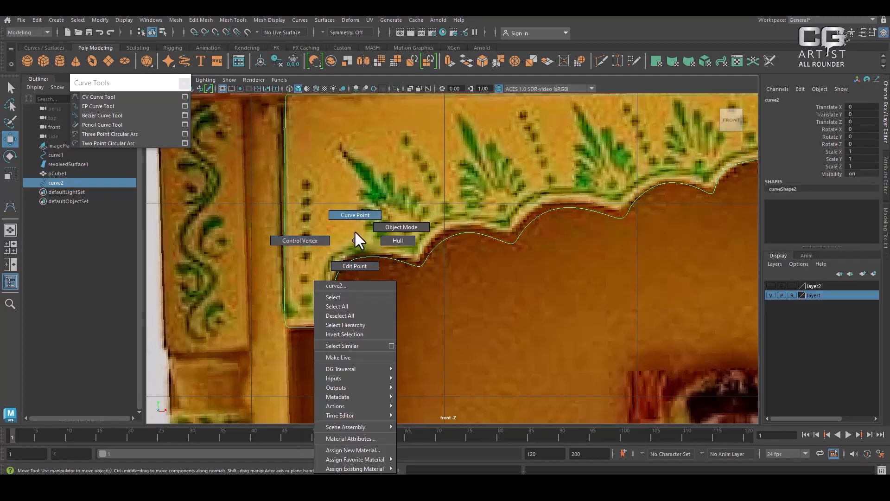
right_drag(354, 240, 355, 231)
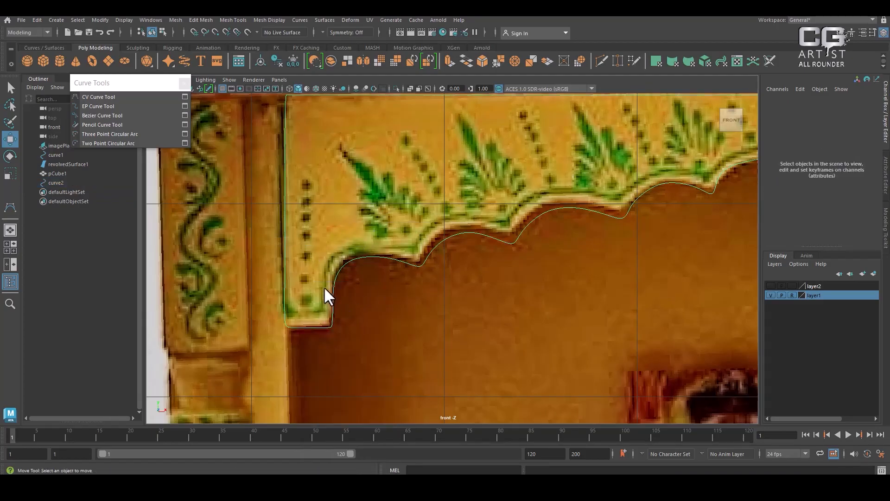
right_drag(333, 273, 281, 221)
drag(258, 297, 303, 338)
- Mark a curve point on the short bottom end near the outer corner and insert a knot there
right_drag(354, 271, 354, 206)
drag(295, 341, 310, 331)
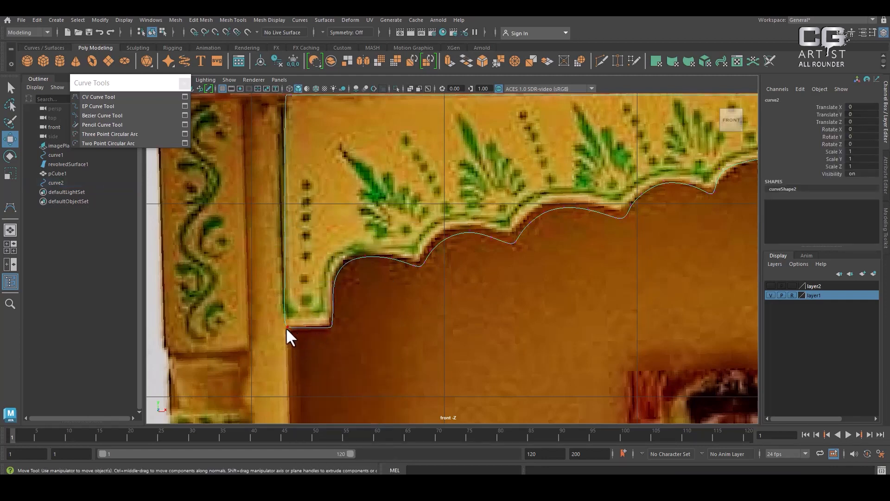
click(301, 328)
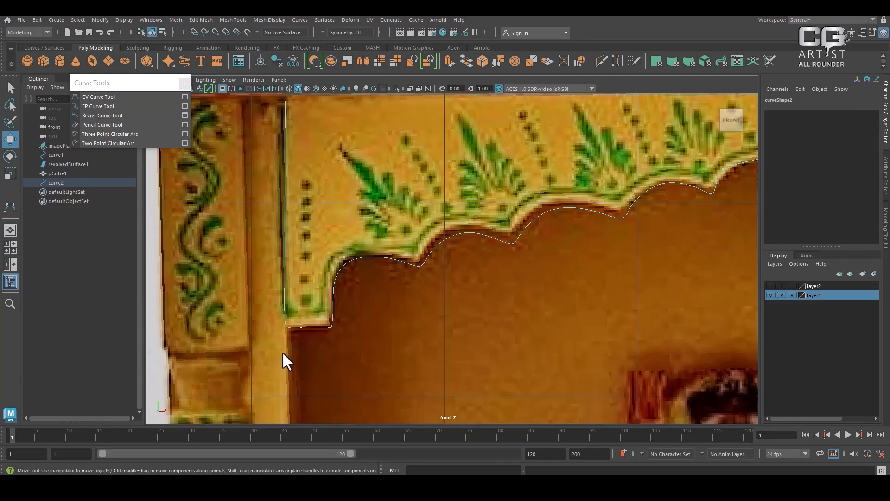
click(295, 19)
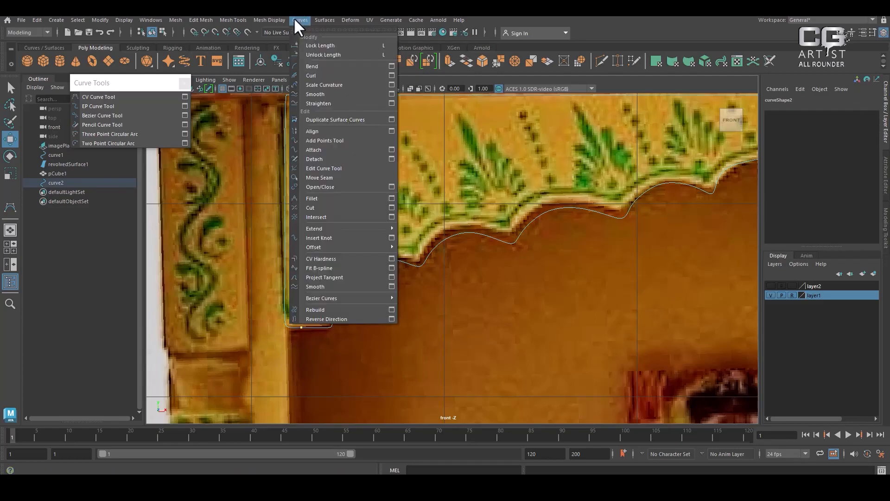
click(338, 235)
- Move the control vertex near the inserted knot toward the lower outer corner, then return the arch curve to object mode
right_drag(362, 262, 319, 246)
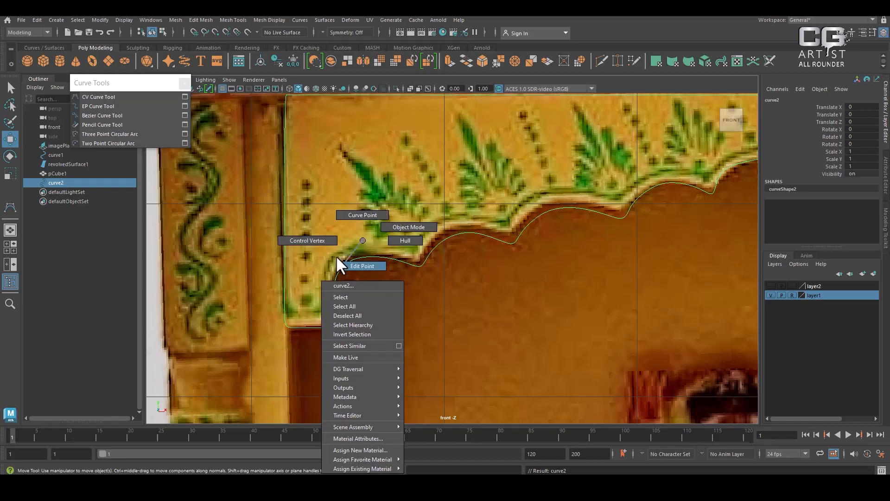
click(303, 328)
drag(346, 331, 338, 330)
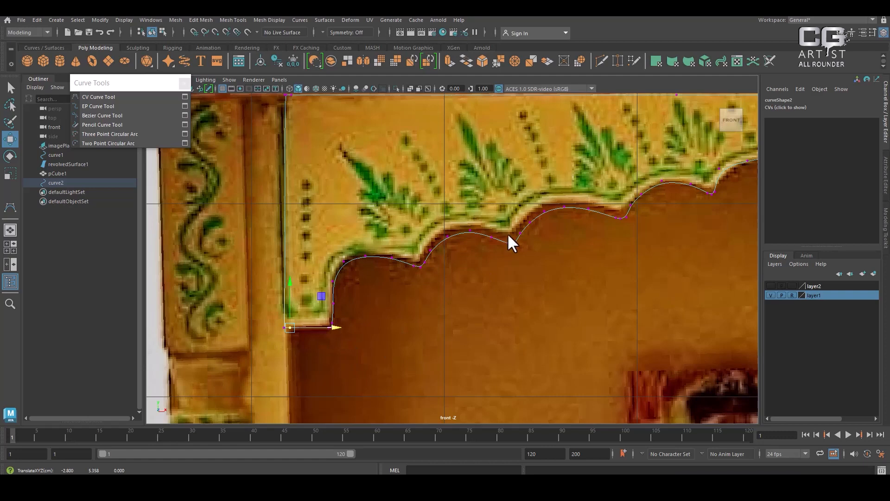
scroll(563, 274, down, 5)
scroll(598, 362, up, 5)
right_click(402, 210)
click(533, 153)
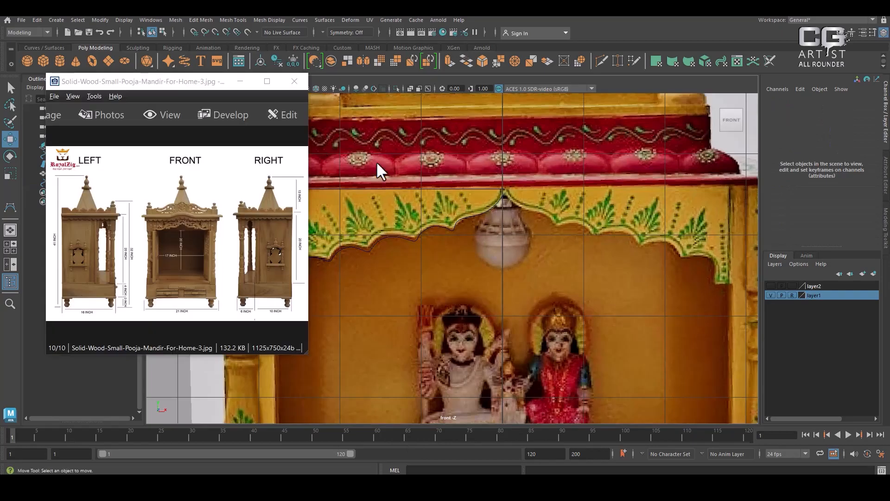
- Examine the temple dimensions in Solid-Wood-Small-Pooja-Mandir-For-Home-3.jpg and open Calculator beside it
click(267, 81)
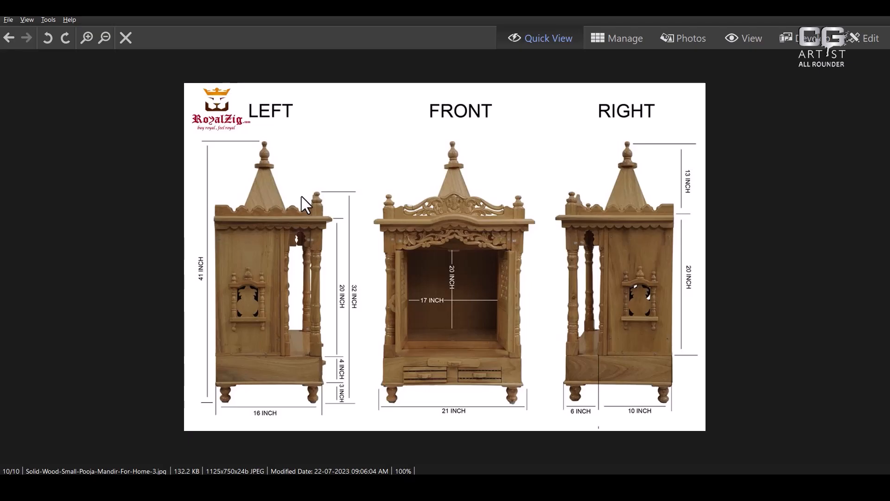
key(super)
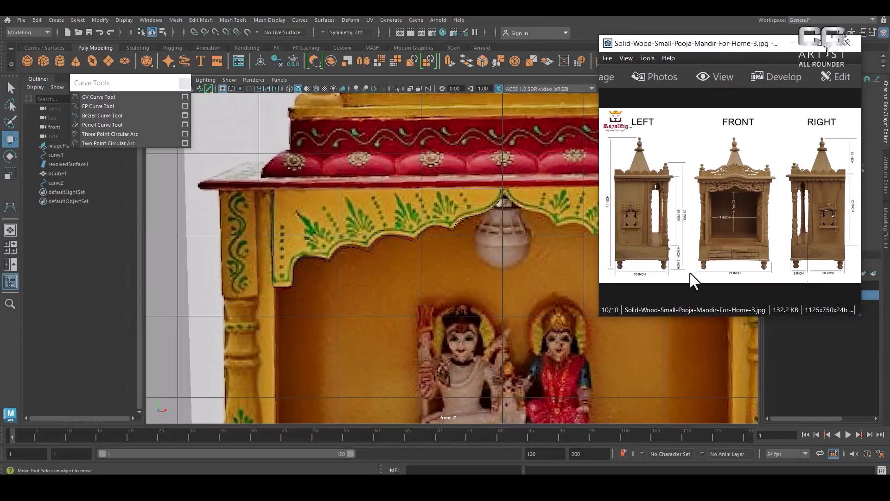
key(super)
text(cal)
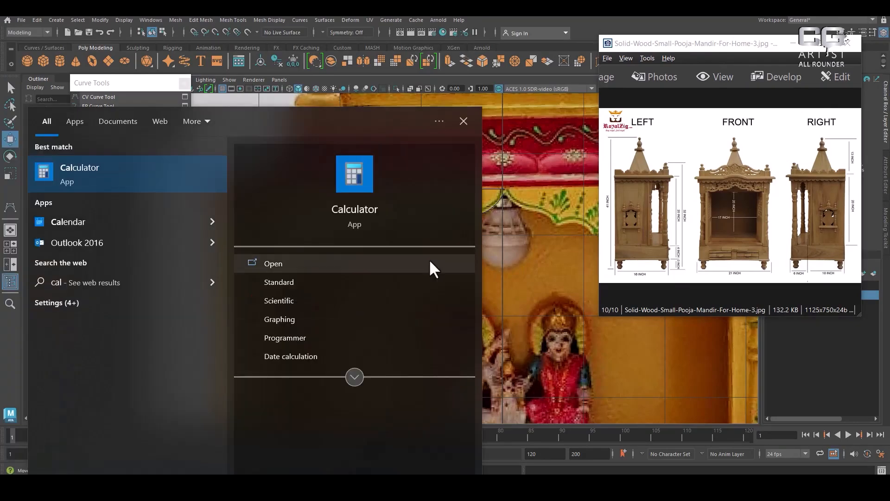
click(120, 180)
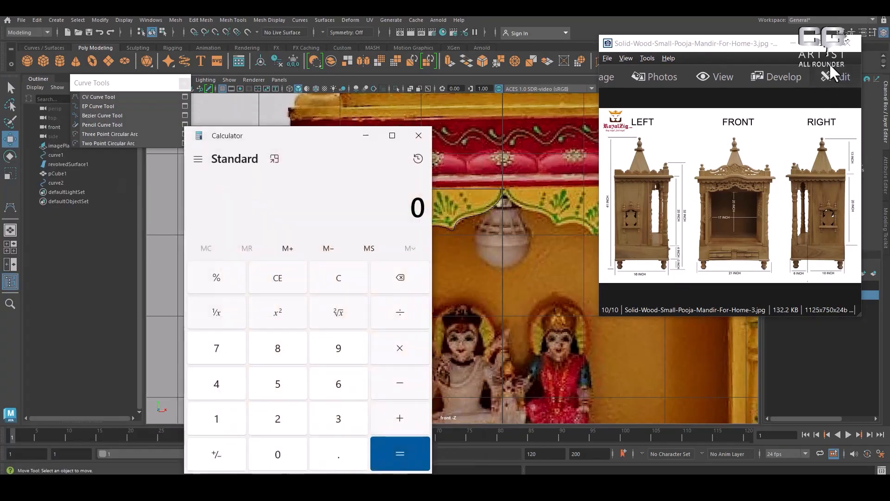
click(821, 44)
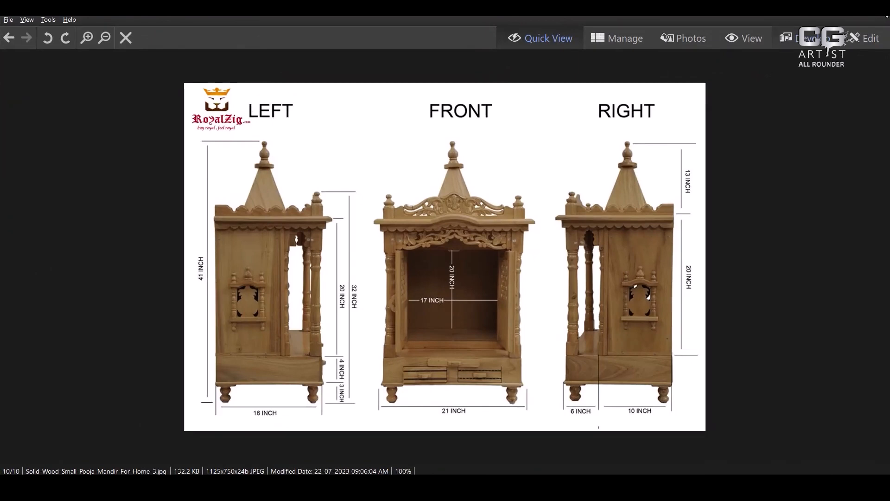
click(848, 9)
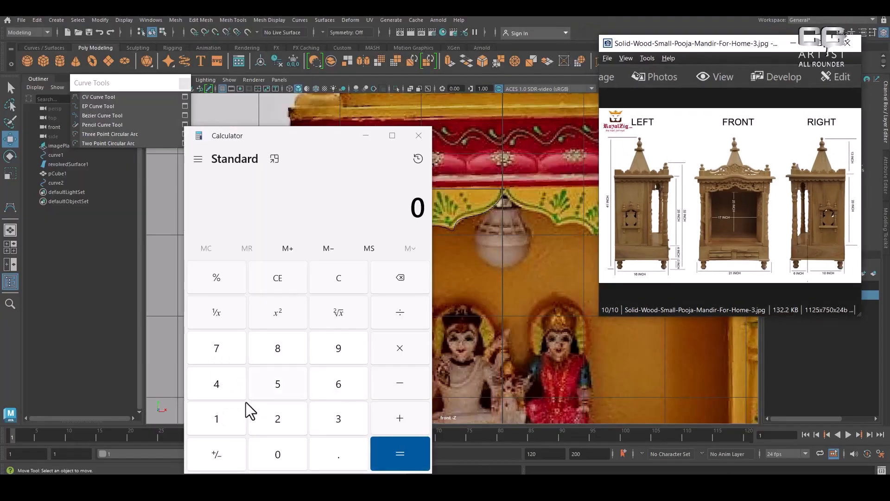
- Convert the temple's overall height of 41 inches to feet by dividing it by 12 in Calculator
click(217, 385)
click(218, 417)
click(400, 315)
click(244, 405)
click(273, 421)
click(393, 451)
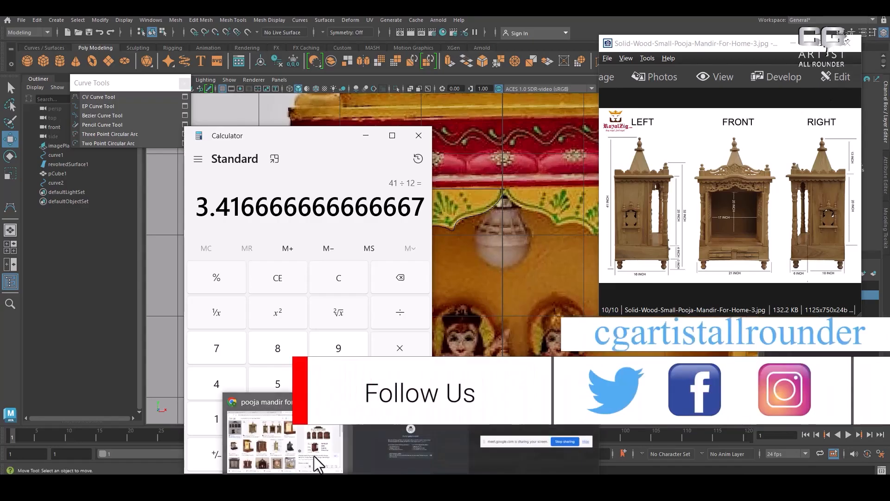
- Switch to Chrome, search Google for "1 foot = inch" and move the reference image window out of the way
click(313, 455)
click(577, 14)
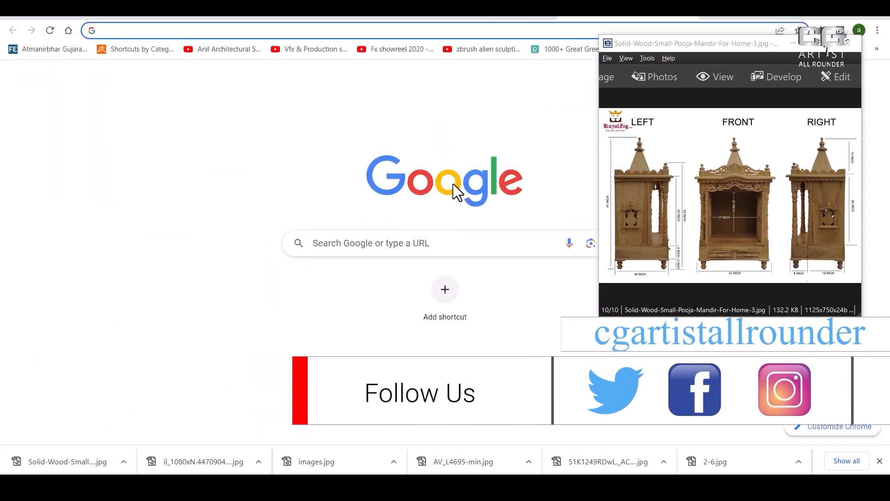
click(376, 243)
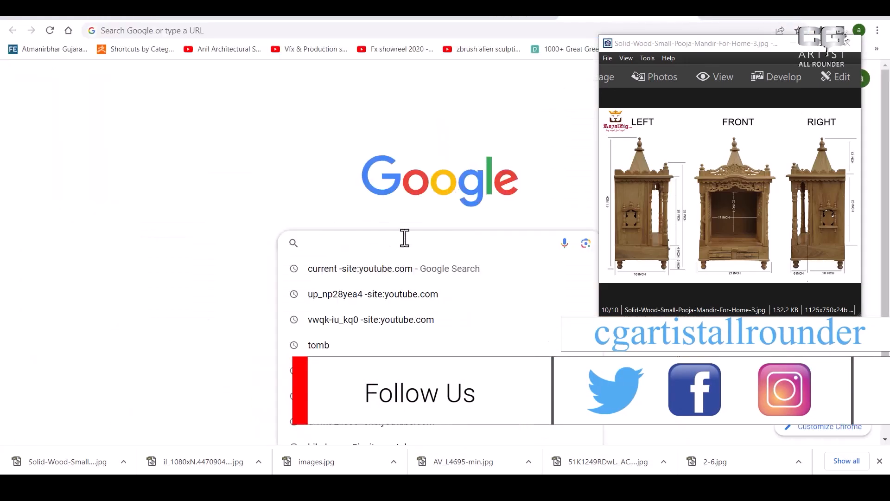
text(1 foot)
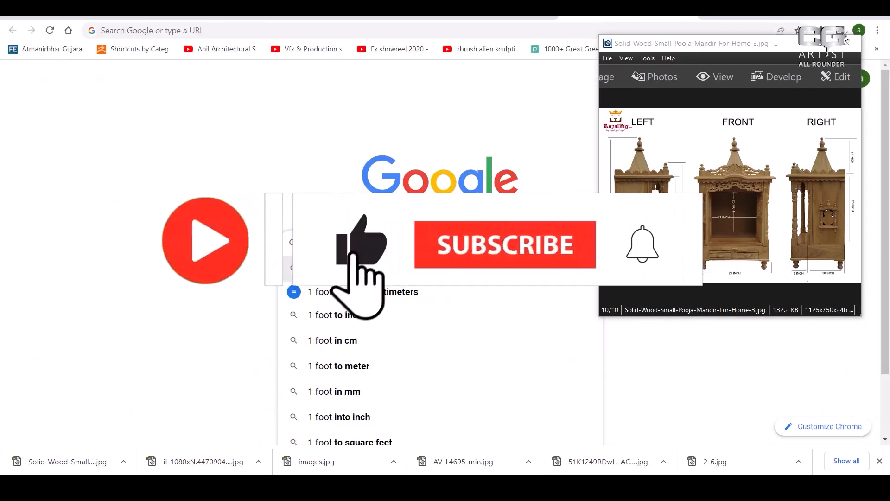
text( =)
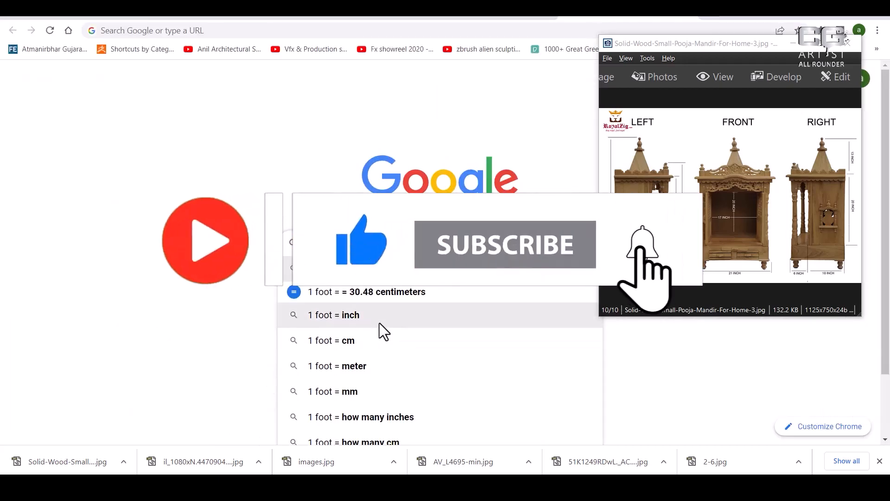
click(364, 323)
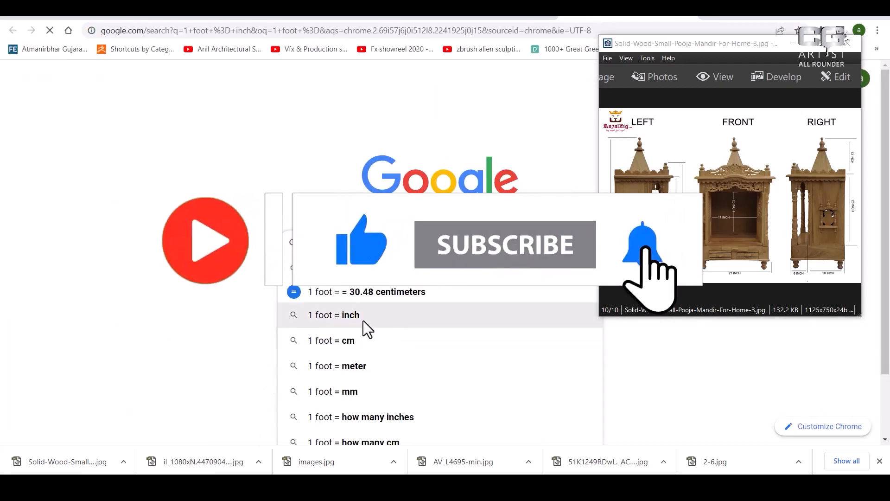
click(792, 43)
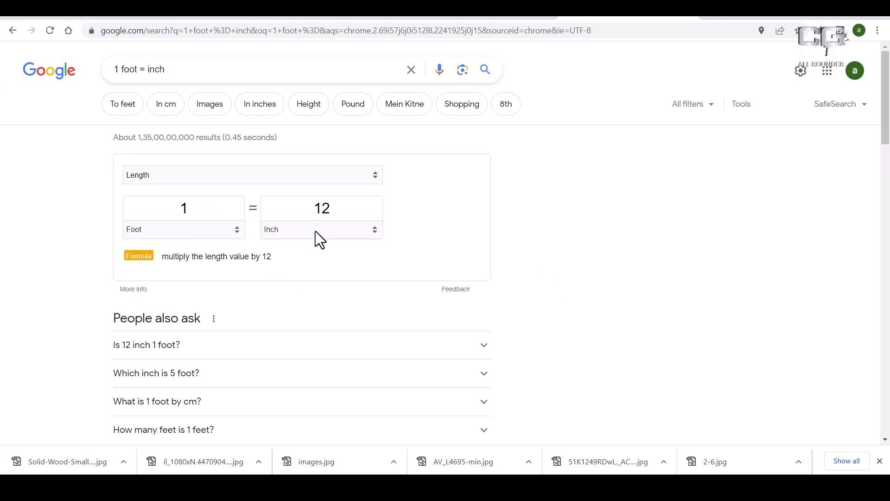
- Change the length converter's source unit to Centimeter to compare 1 centimeter with inches
click(191, 210)
key(BackSpace)
double_click(186, 209)
click(236, 235)
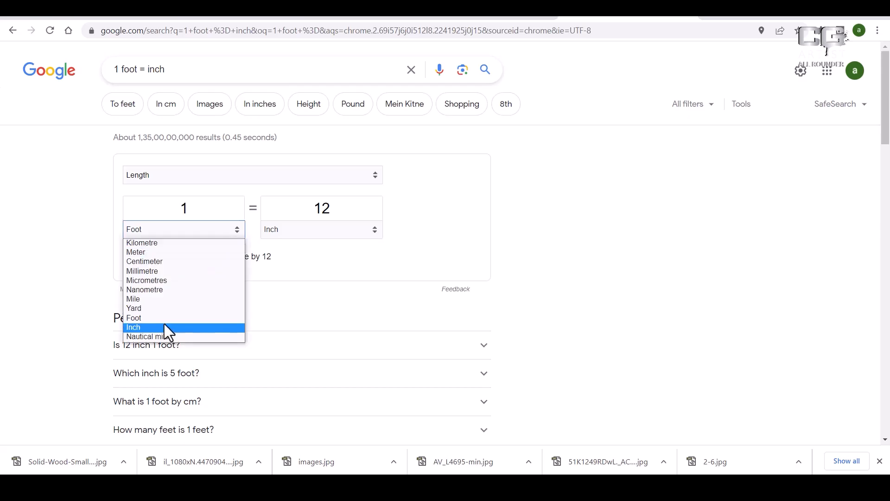
click(172, 264)
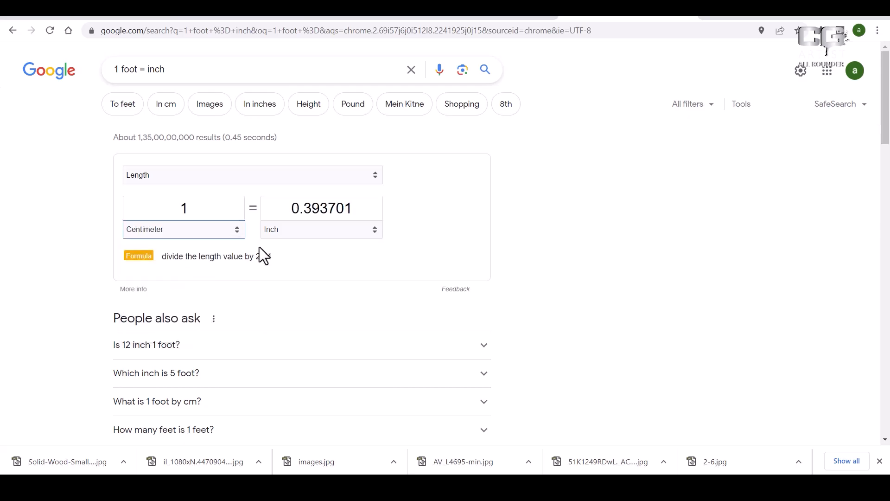
- Set the length converter's source unit to Millimetre to compare 1 millimetre with inches
click(280, 230)
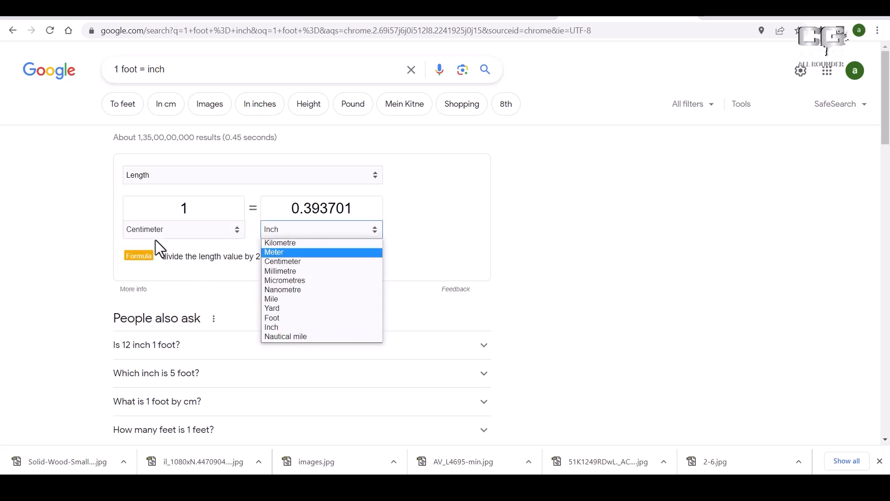
click(187, 227)
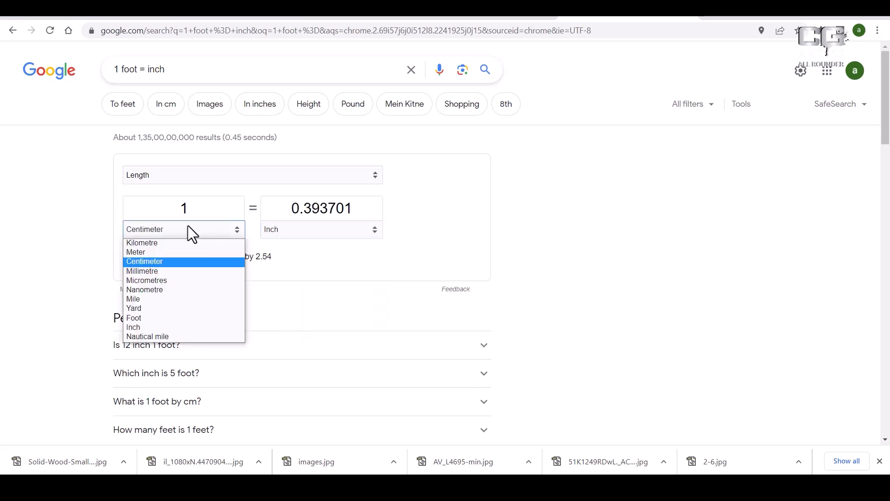
click(151, 272)
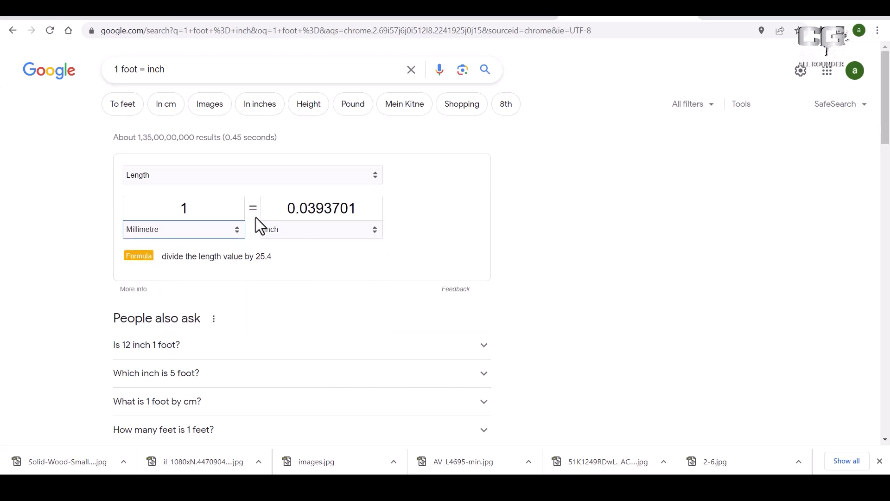
- Convert 1 foot to inches and to centimeters in the length converter
click(221, 231)
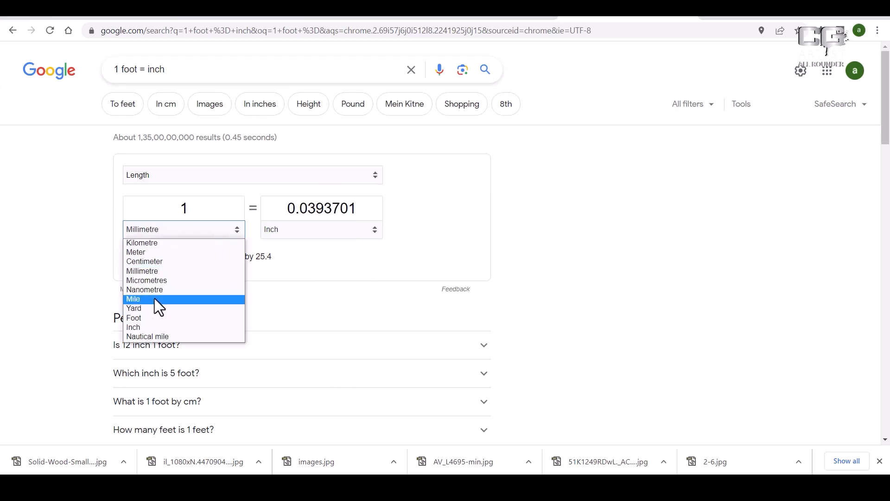
click(154, 318)
click(289, 229)
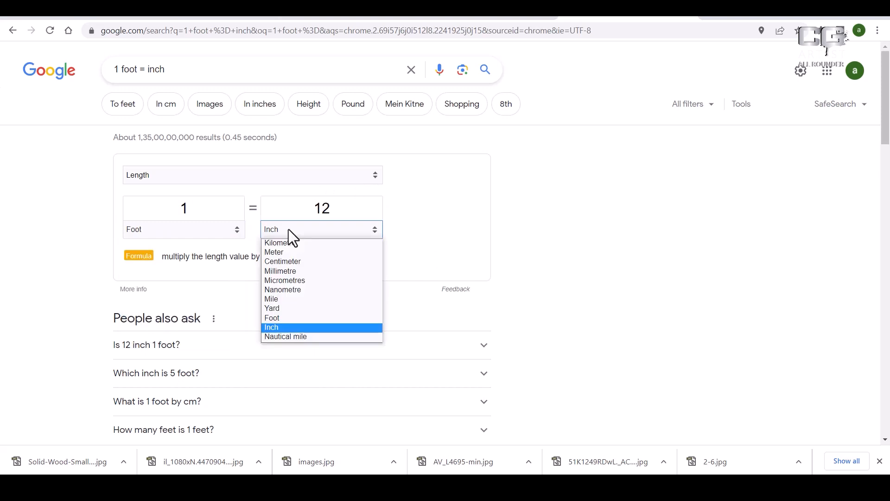
click(295, 262)
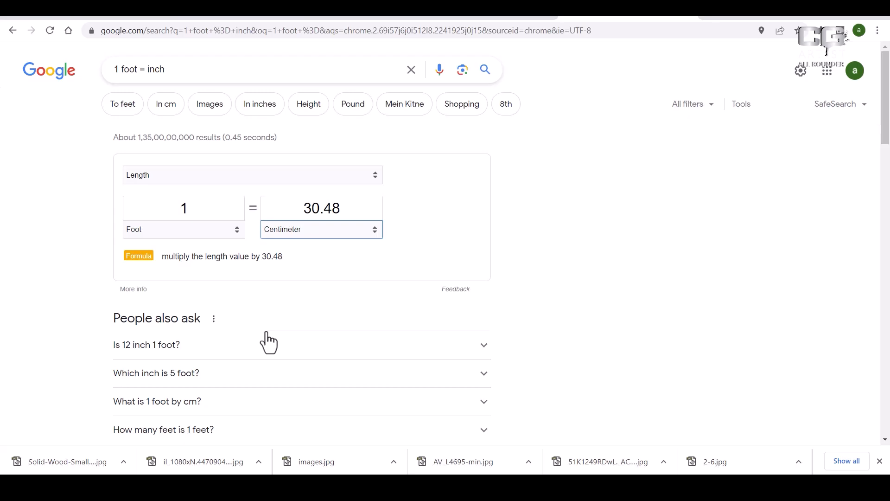
- Convert 1 inch to centimeters and to millimetres in the length converter
click(171, 228)
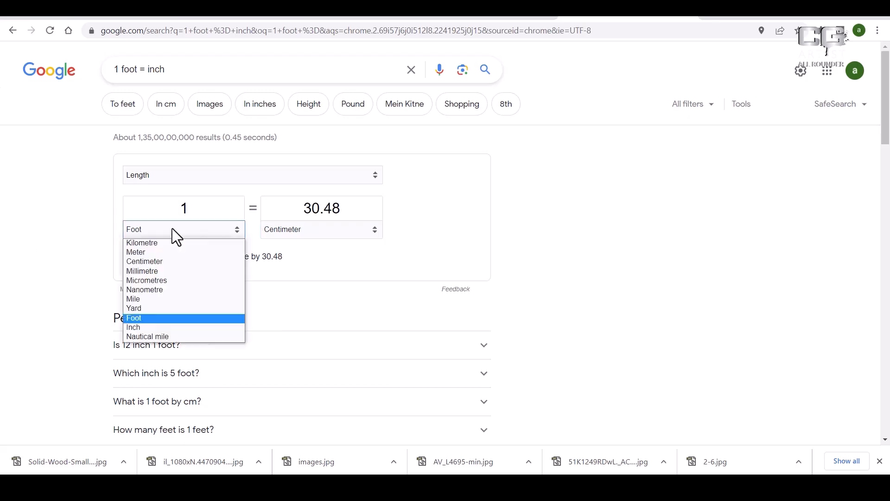
click(143, 327)
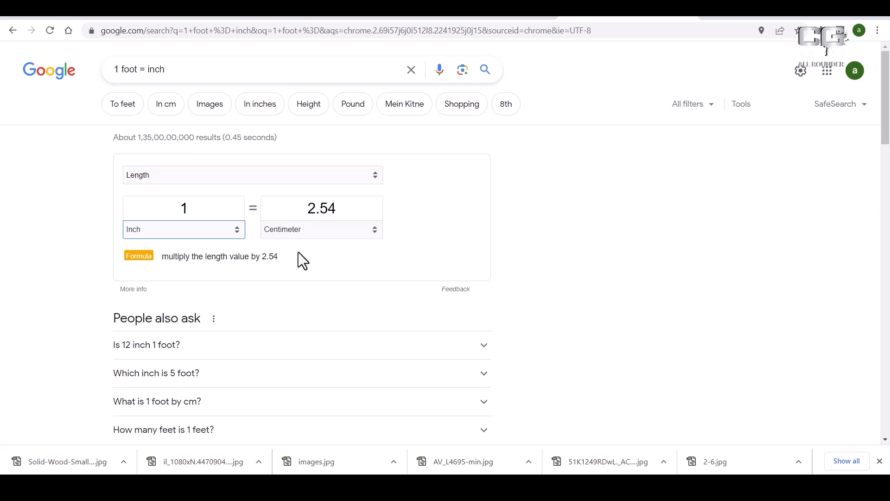
click(287, 229)
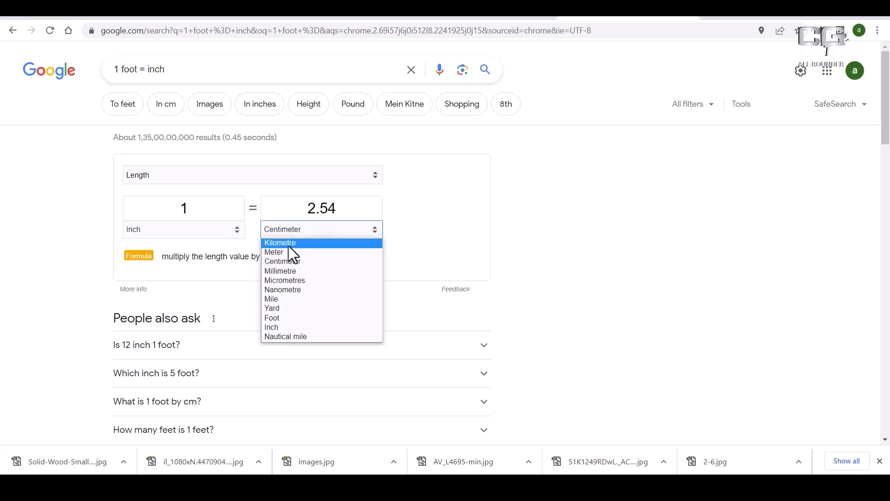
click(288, 270)
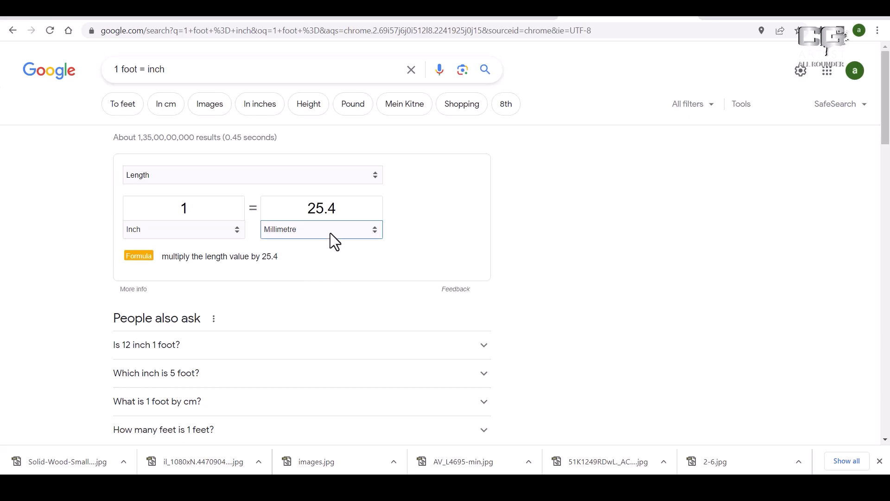
- Compare 1 centimeter with millimetres, and return the source unit to Inch
click(208, 229)
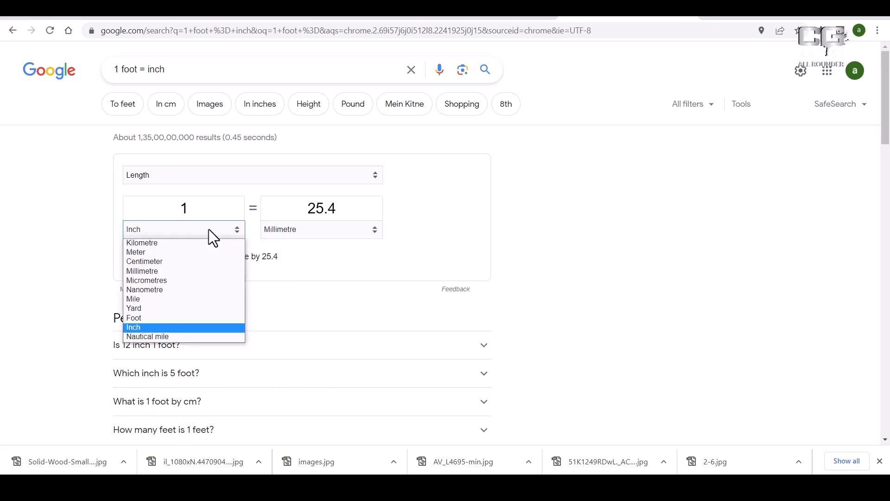
click(184, 263)
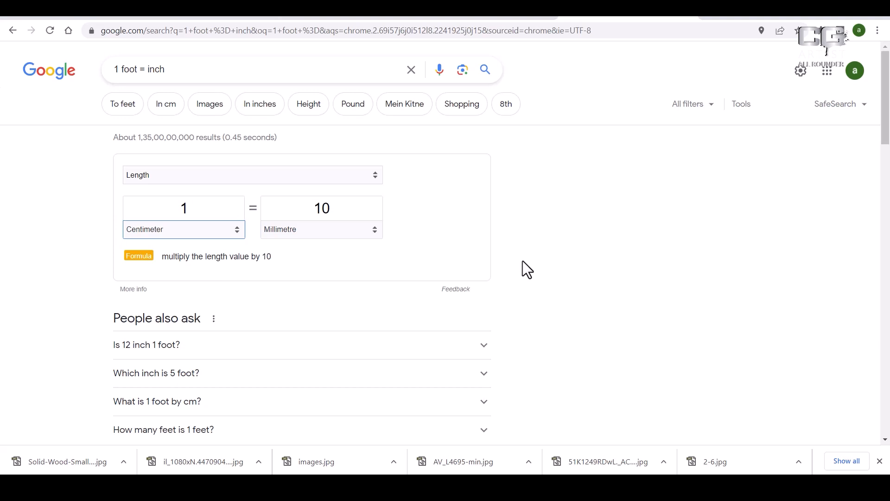
click(214, 233)
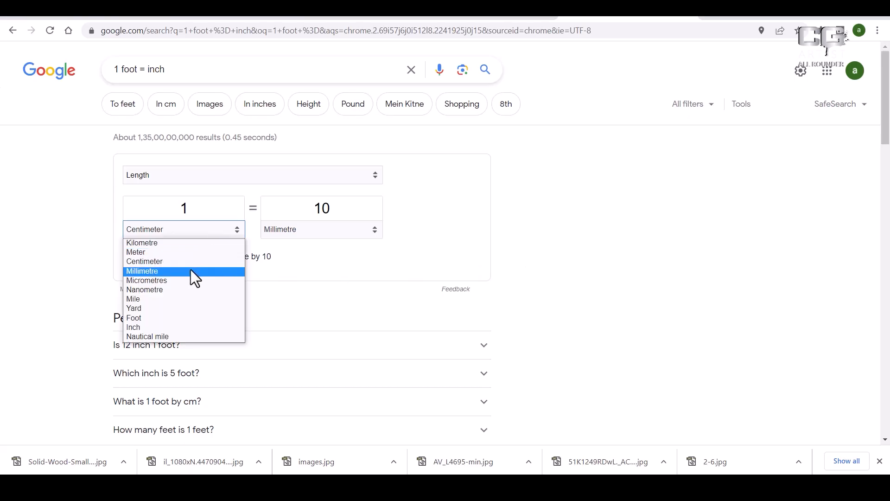
click(178, 326)
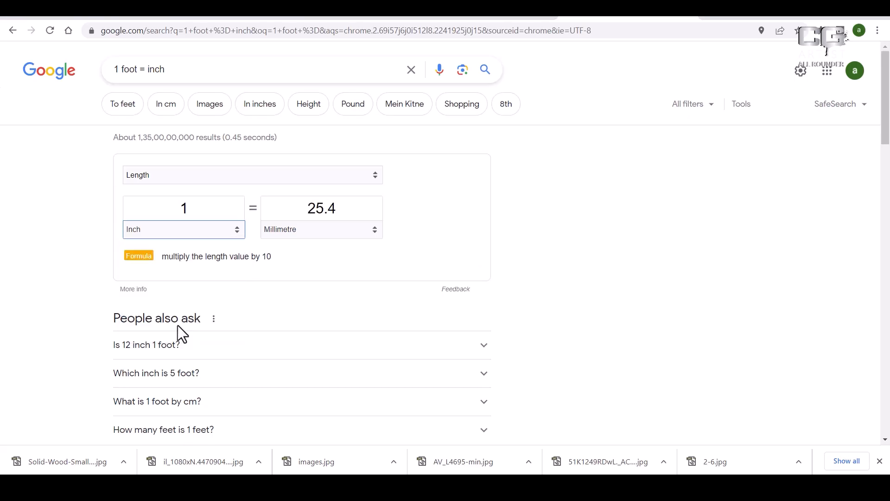
- Set the source unit to Foot and compare 1 foot in centimeters and in millimetres
click(199, 229)
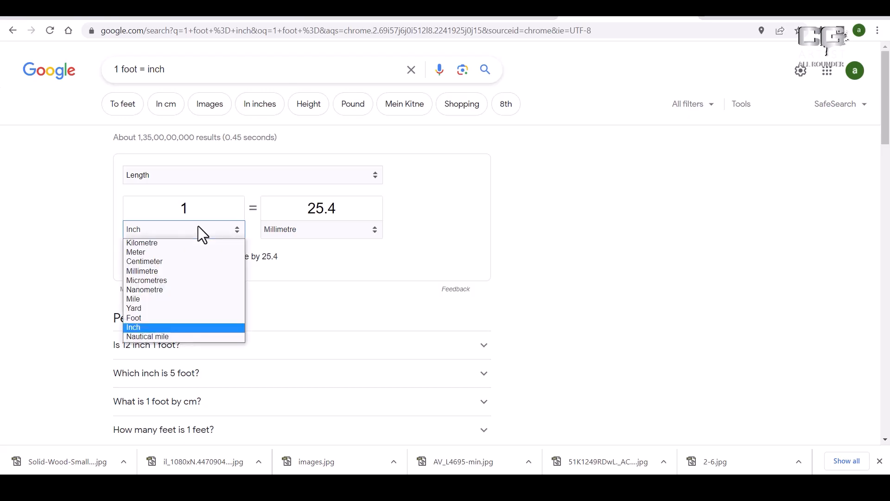
click(170, 318)
click(290, 229)
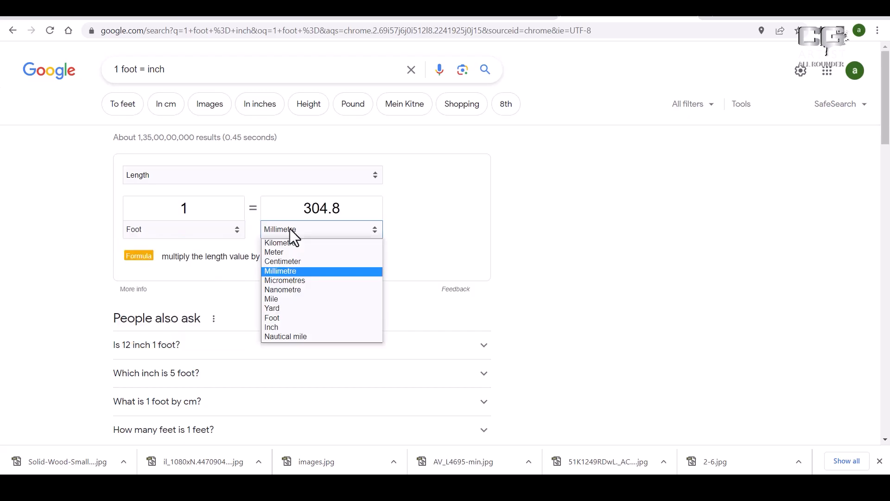
click(303, 264)
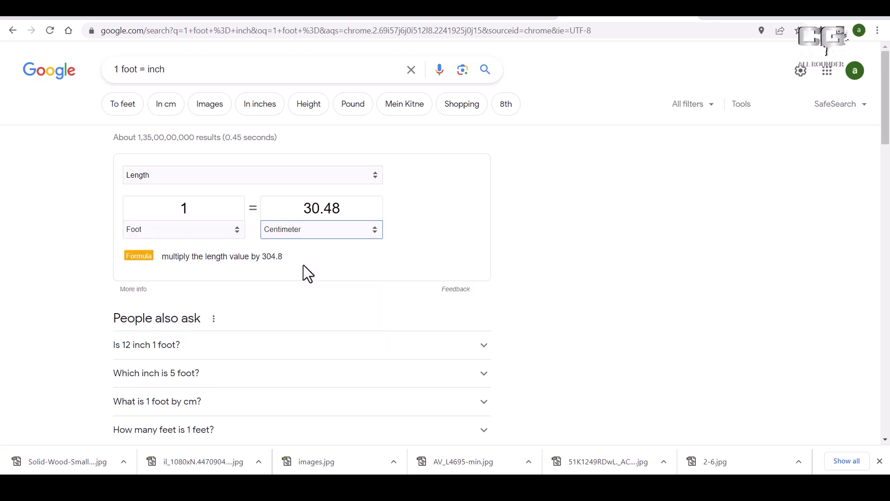
click(316, 229)
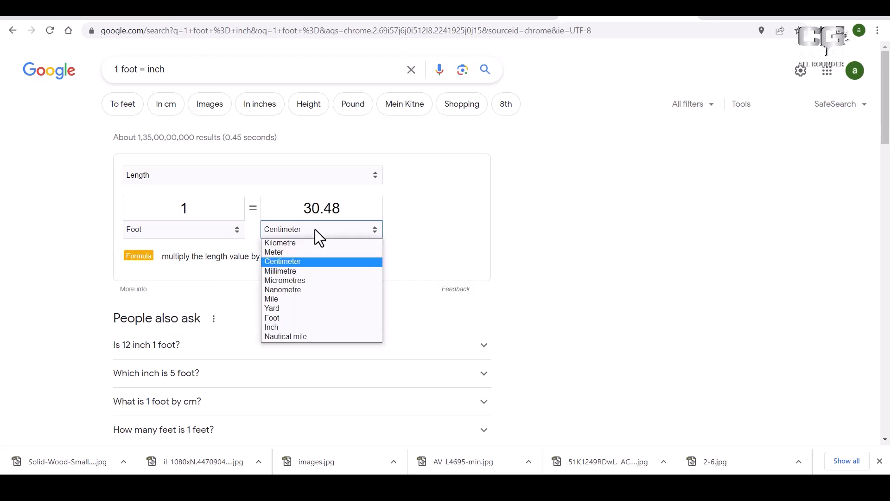
click(312, 271)
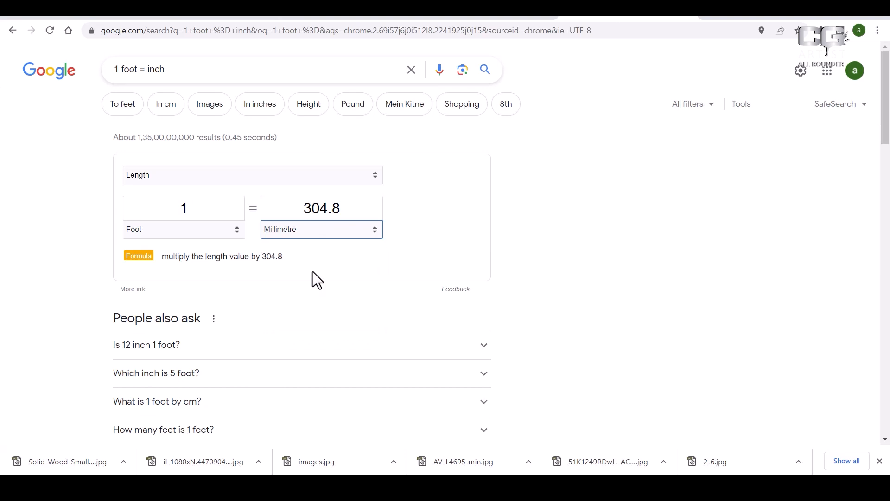
- Convert 1 foot to micrometres, nanometres and miles in the length converter
click(319, 232)
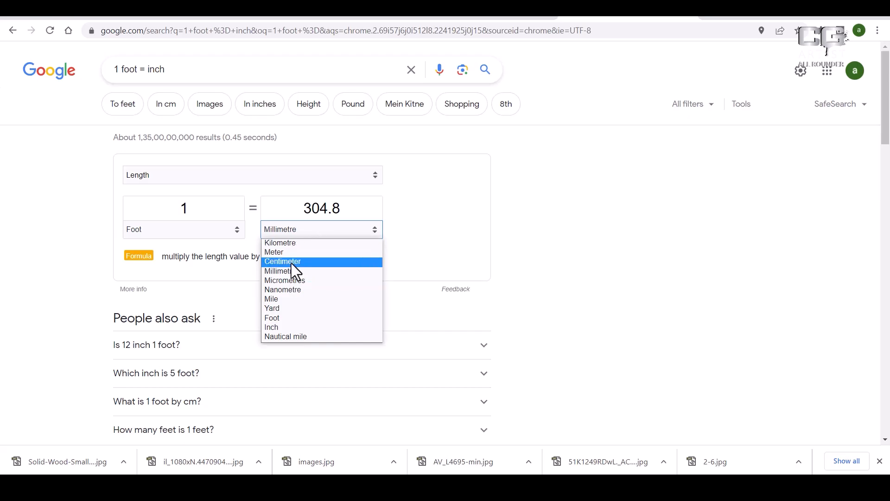
click(309, 282)
click(336, 235)
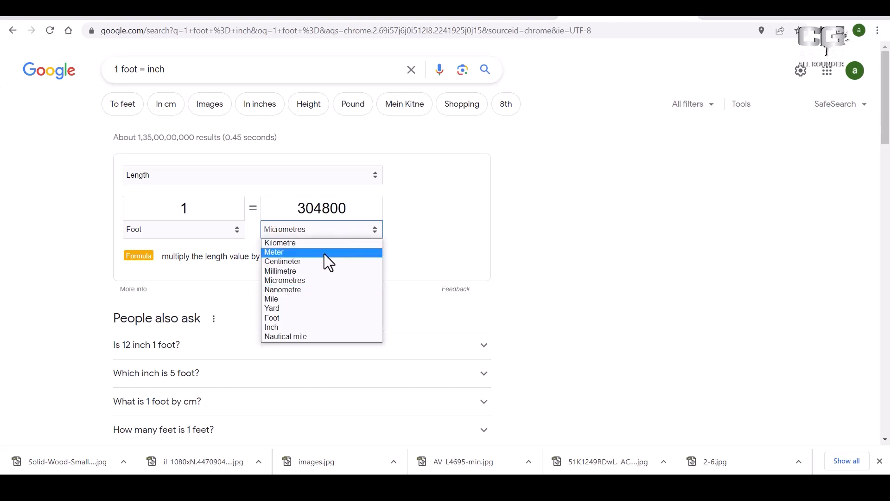
click(313, 290)
click(324, 235)
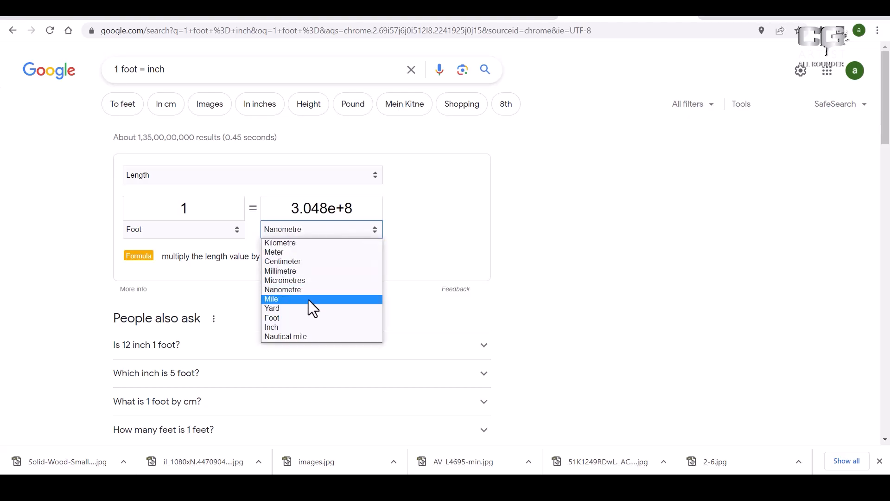
click(308, 299)
click(312, 236)
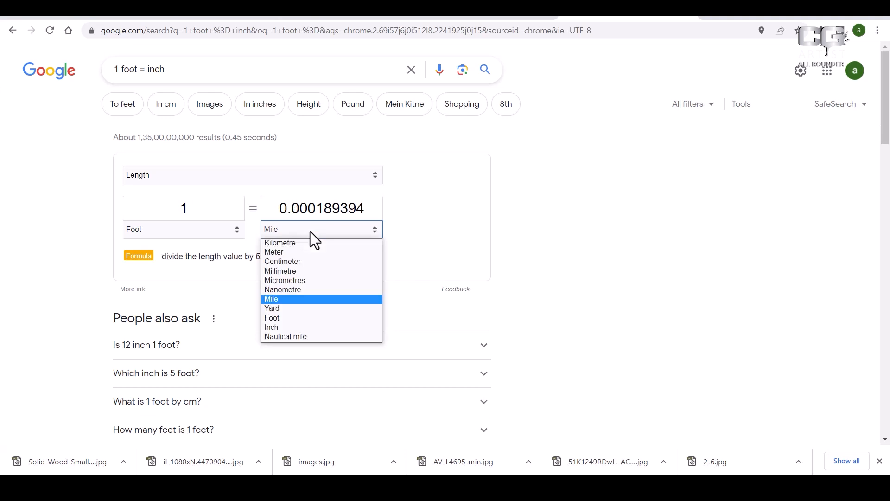
click(458, 244)
- Set the source unit to Meter and convert 1 meter to inches and to feet
click(191, 231)
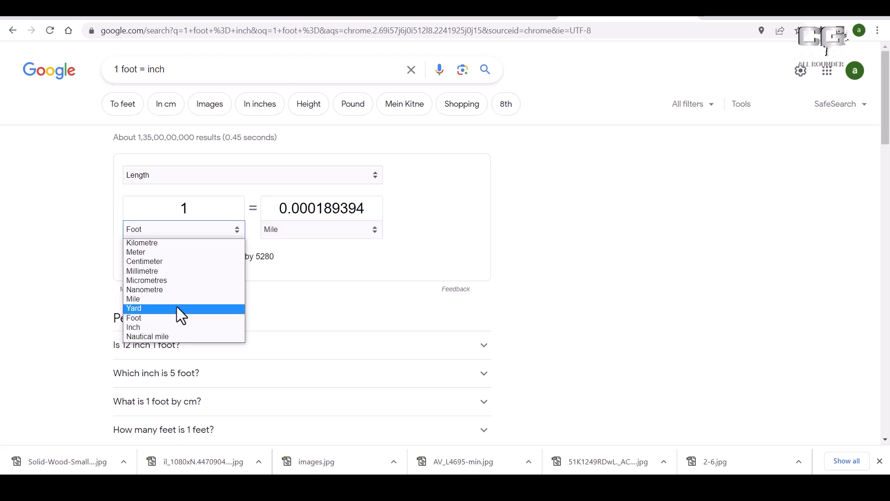
click(156, 253)
click(278, 230)
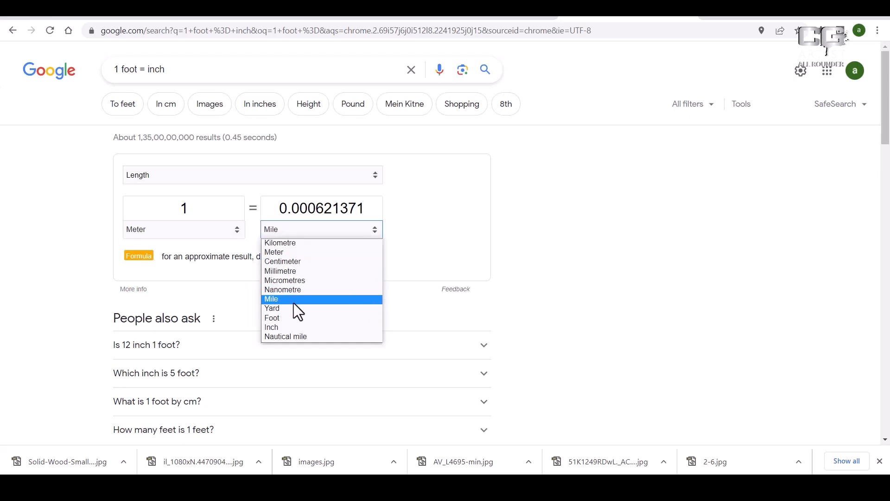
click(294, 326)
click(330, 232)
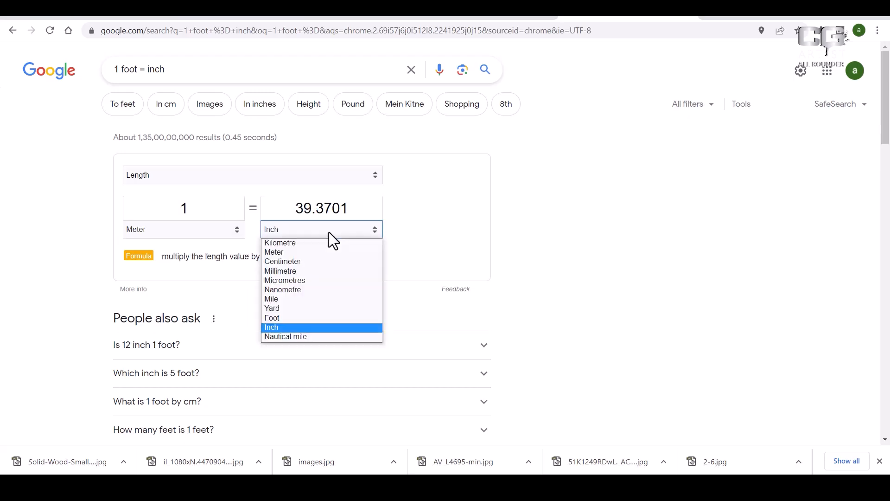
click(302, 320)
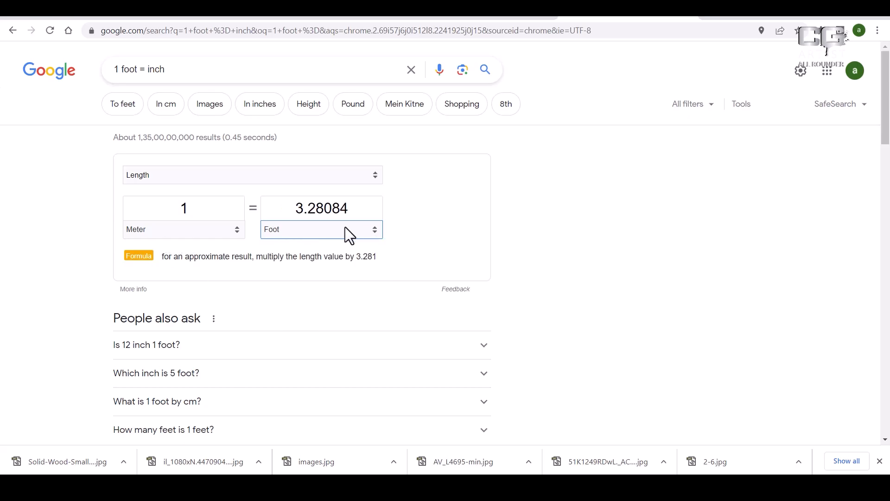
- Change the source unit to Kilometre to compare 1 kilometre with feet
click(151, 229)
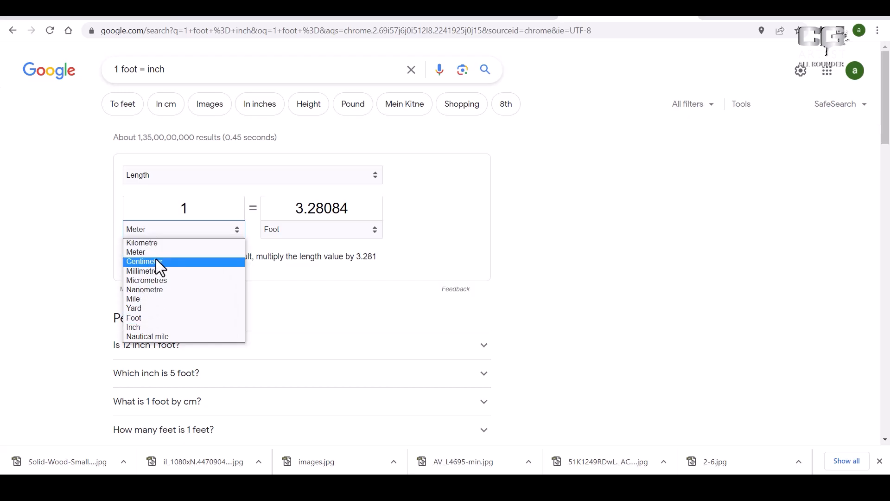
click(163, 243)
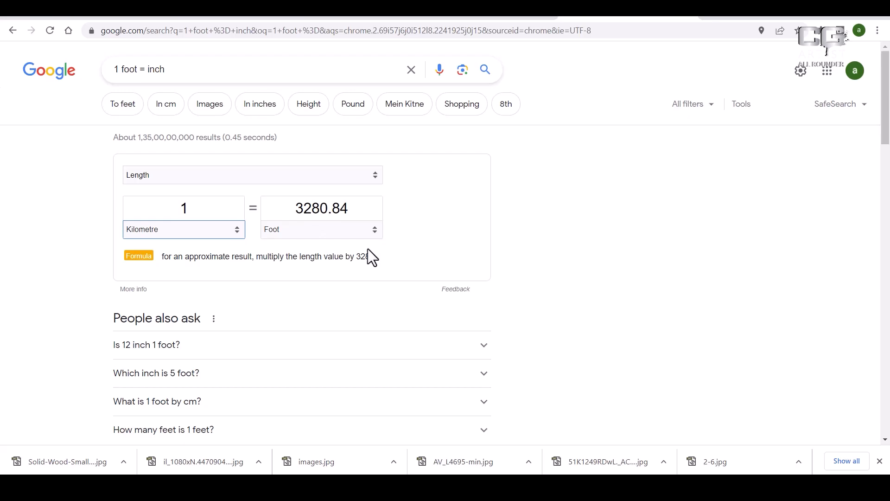
click(179, 230)
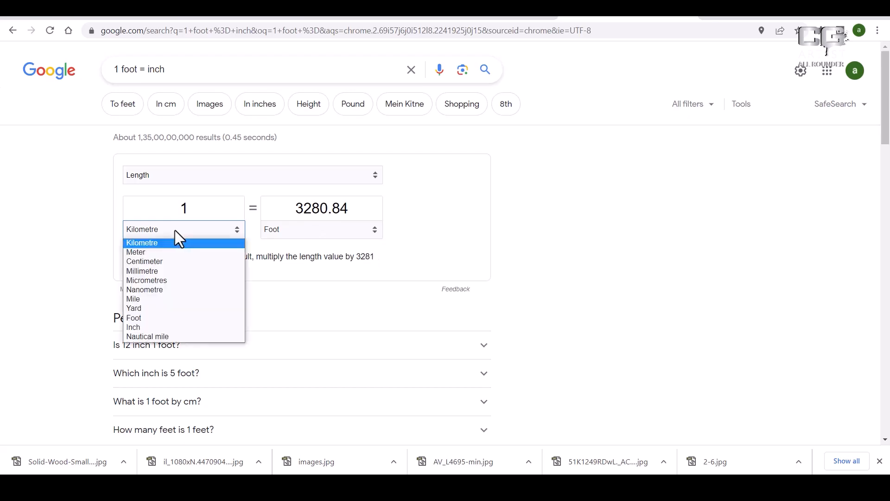
click(705, 131)
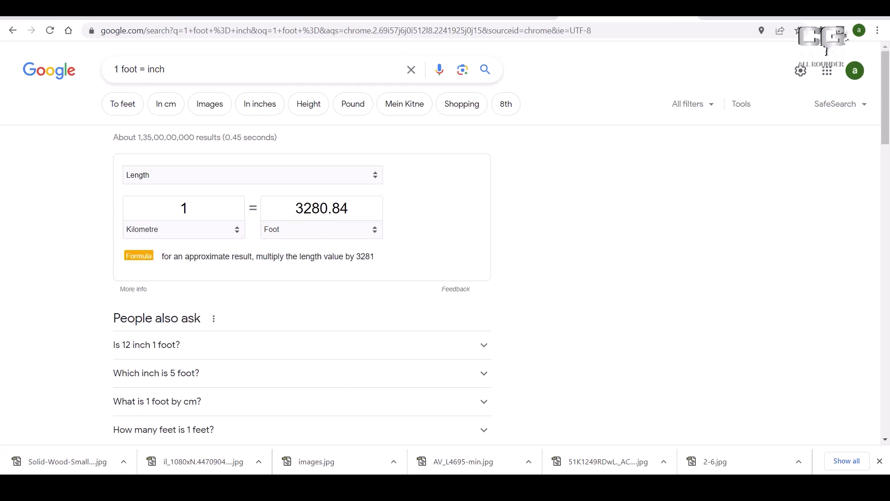
- Examine the dimensions in Solid-Wood-Small-Pooja-Mandir-For-Home-3.jpg at full window size, restore the small window, and switch to Maya
key(alt+Tab)
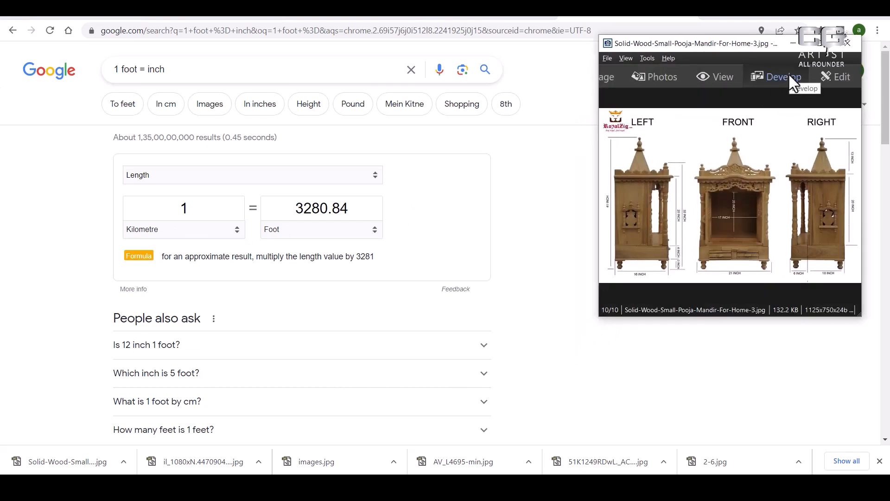
click(820, 43)
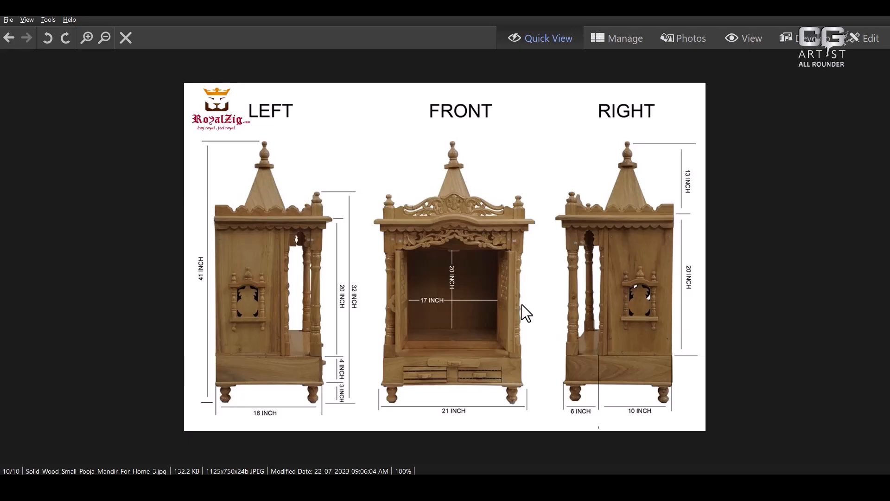
click(846, 10)
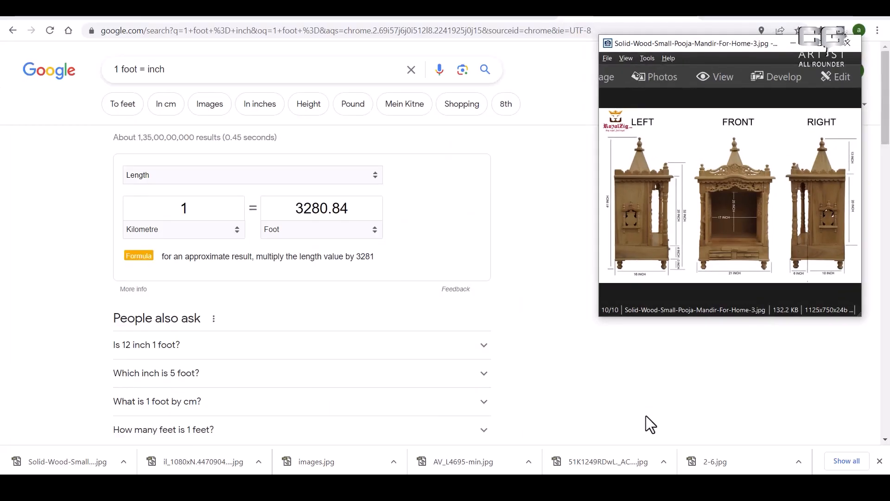
click(408, 487)
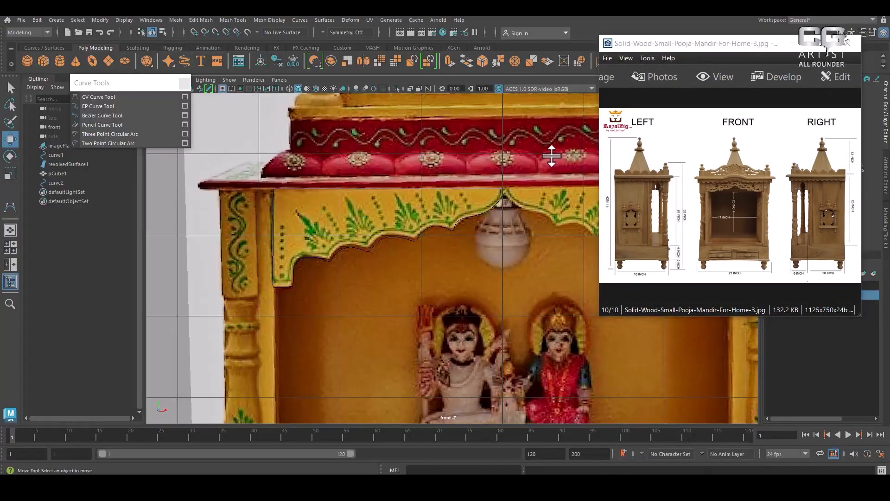
- Minimize the reference picture and nudge the arch curve's top-edge control vertices slightly upward to meet the red cornice
click(781, 43)
click(459, 223)
alt+right_drag(486, 183, 498, 193)
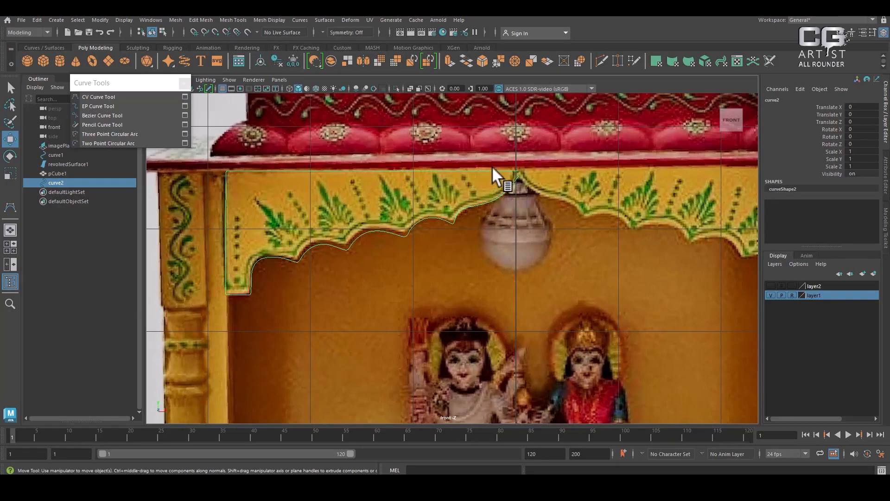
right_drag(514, 165, 468, 168)
drag(195, 154, 521, 173)
drag(372, 125, 371, 121)
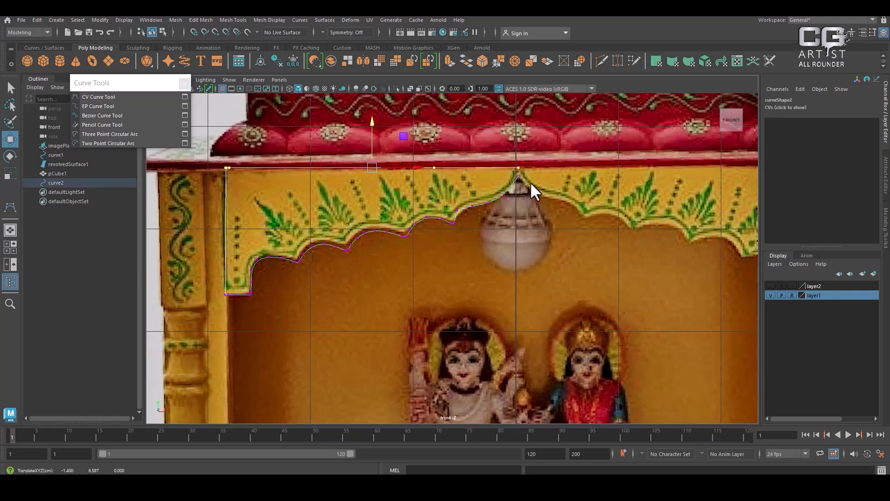
click(473, 201)
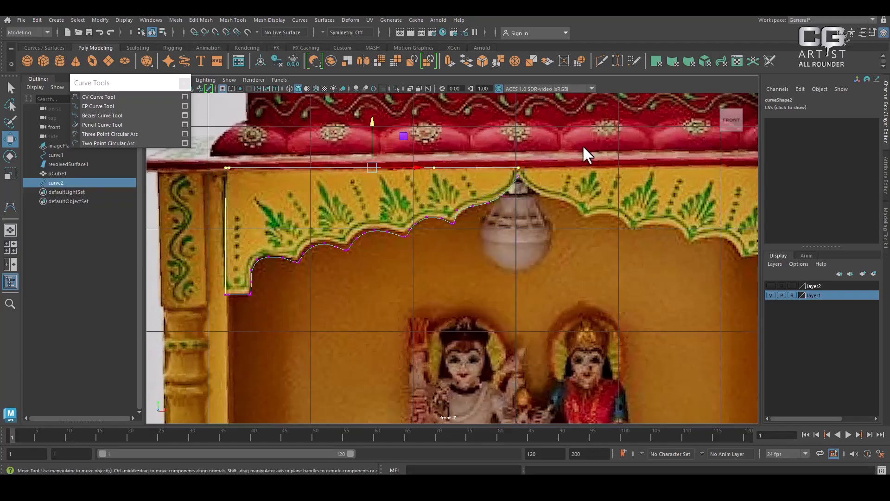
- Hide layer1 with the reference image and select the scalloped arch curve
click(771, 295)
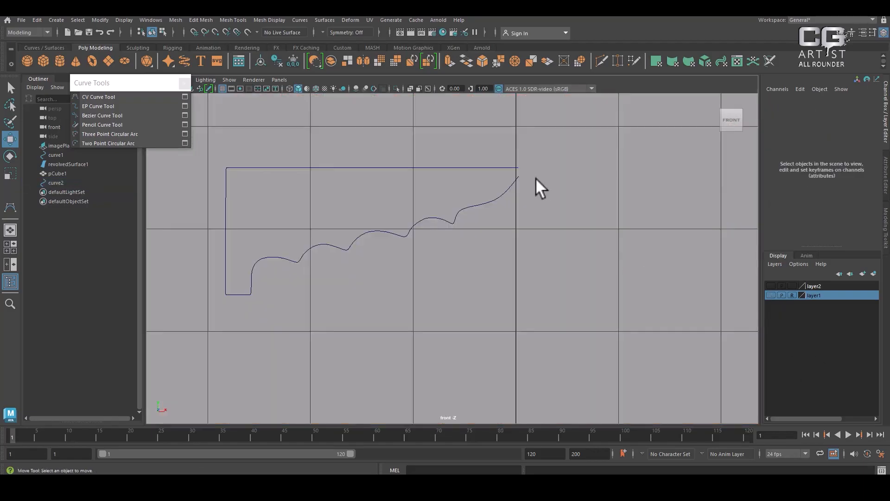
drag(535, 178, 476, 248)
scroll(511, 256, down, 8)
scroll(513, 298, up, 5)
alt+middle_drag(547, 287, 515, 241)
scroll(535, 236, up, 1)
scroll(532, 255, up, 1)
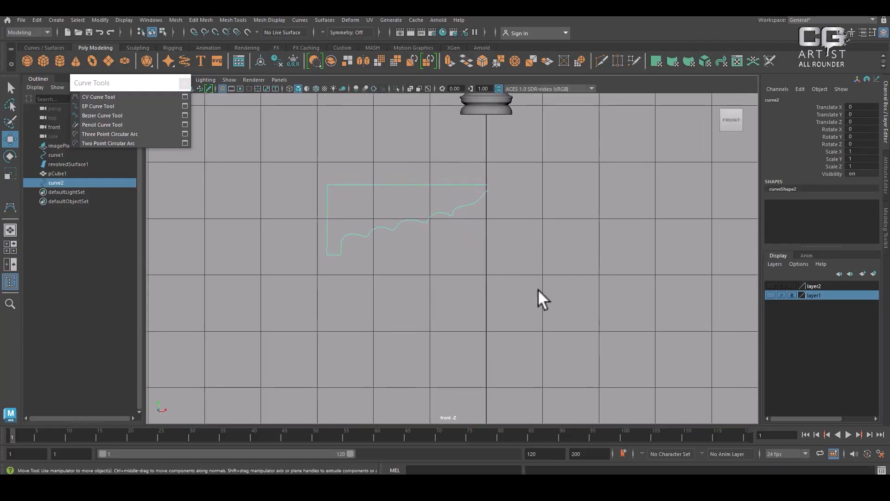
scroll(529, 264, down, 3)
scroll(526, 227, up, 1)
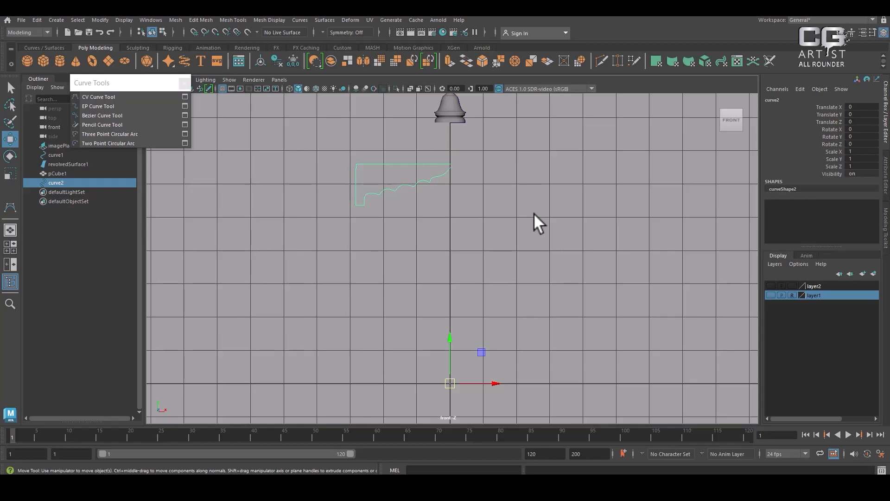
click(521, 231)
click(433, 165)
- Move the arch curve's pivot about 6.61 cm up from the origin to the curve's upper edge on the center line
scroll(430, 199, up, 3)
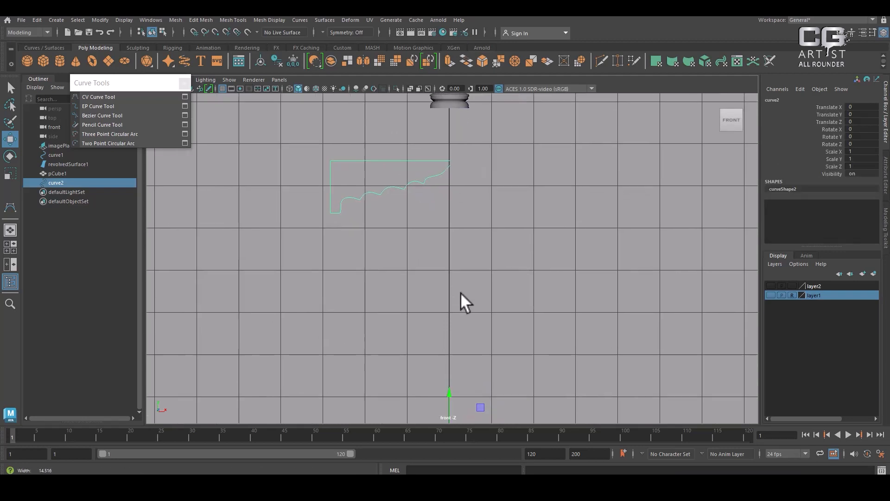
alt+right_drag(460, 292, 462, 295)
alt+middle_drag(455, 191, 462, 206)
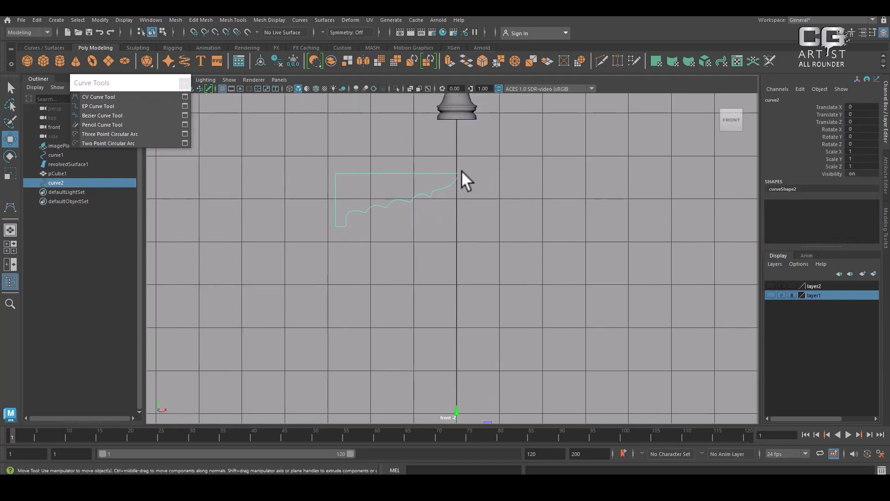
scroll(477, 243, down, 4)
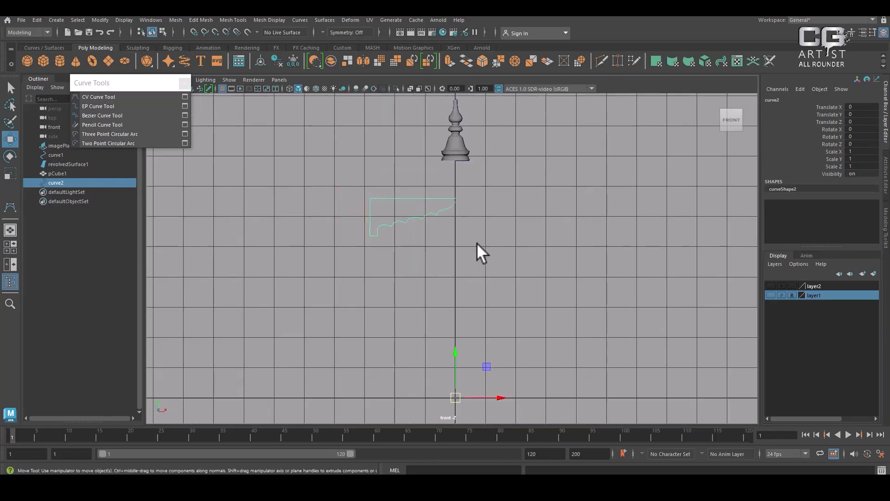
key(d)
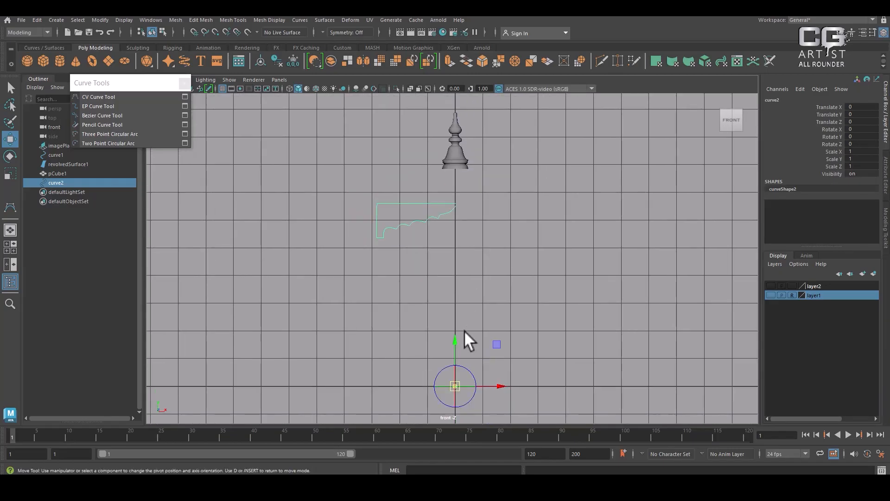
drag(452, 340, 459, 157)
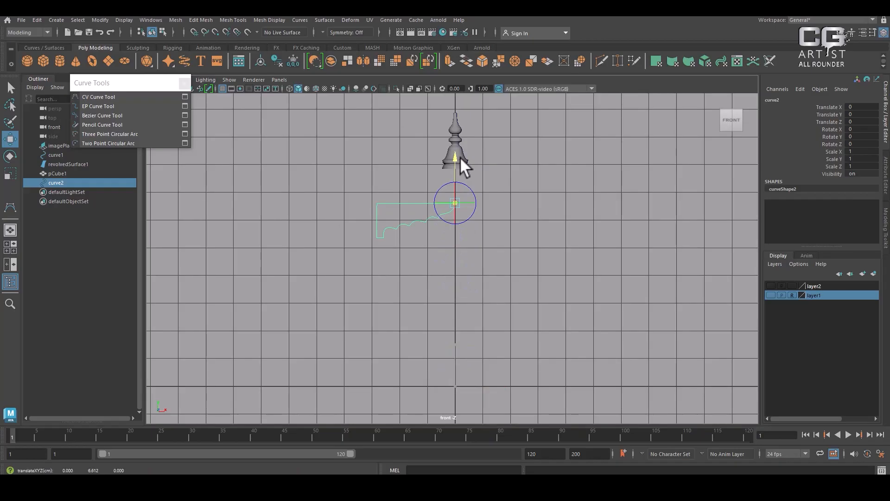
scroll(569, 212, up, 3)
scroll(535, 193, up, 5)
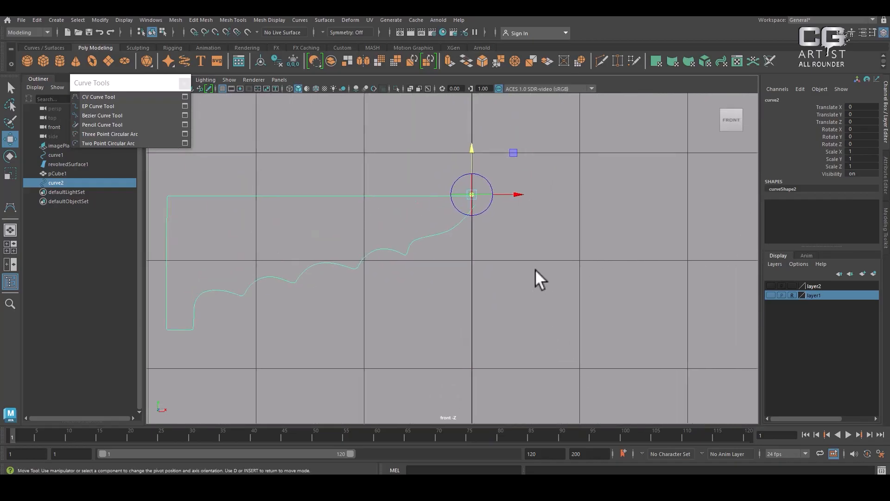
key(d)
key(d)
key(d)
key(d)
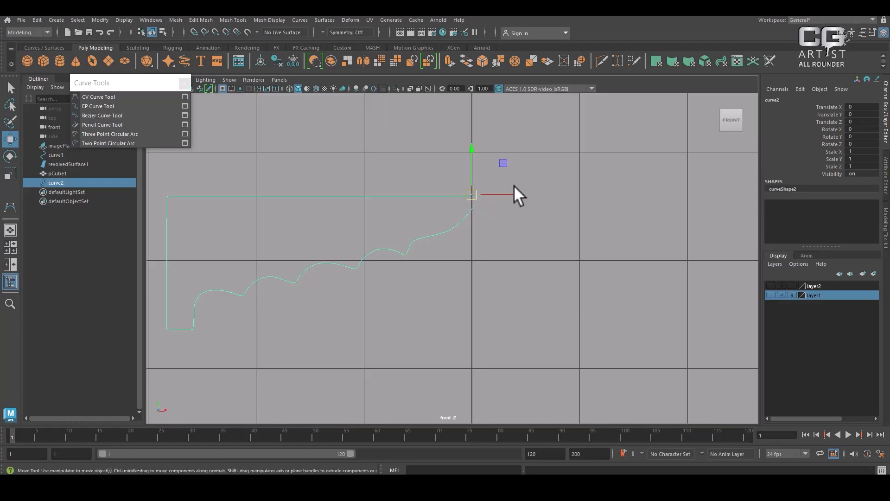
- Shift the arch curve to Translate X -0.03 so its open end meets the vertical center line
click(522, 281)
click(449, 227)
scroll(491, 264, up, 2)
alt+middle_drag(494, 228, 548, 216)
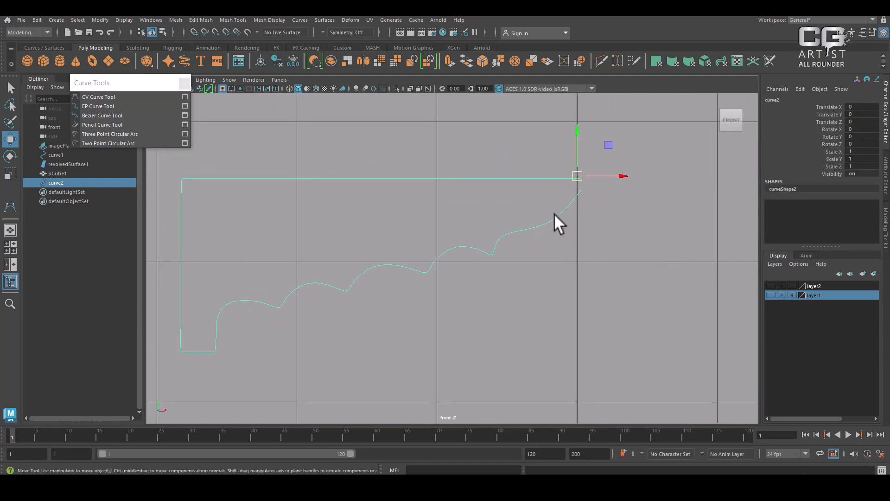
drag(627, 173, 623, 175)
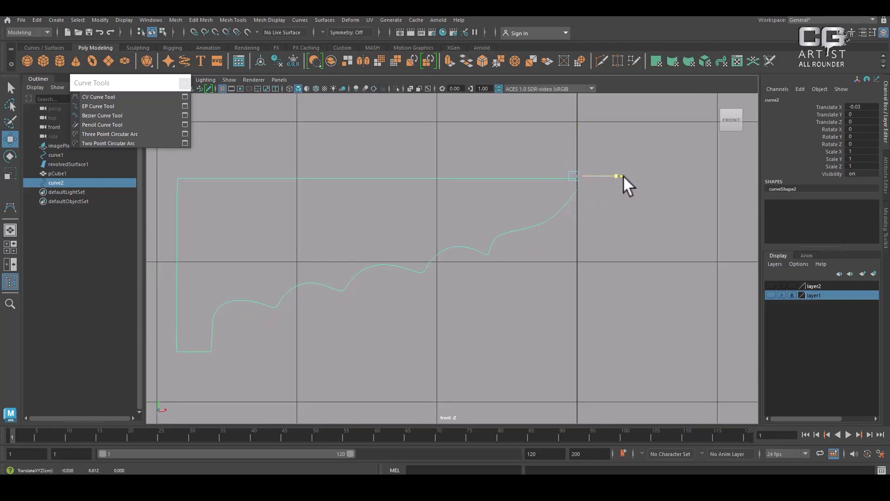
click(544, 221)
click(545, 225)
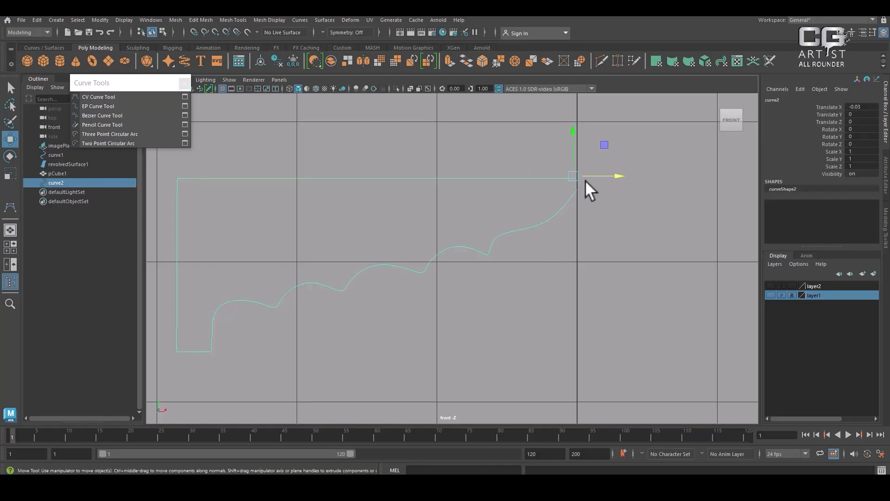
- Move the arch curve's pivot horizontally back onto the vertical center line
key(d)
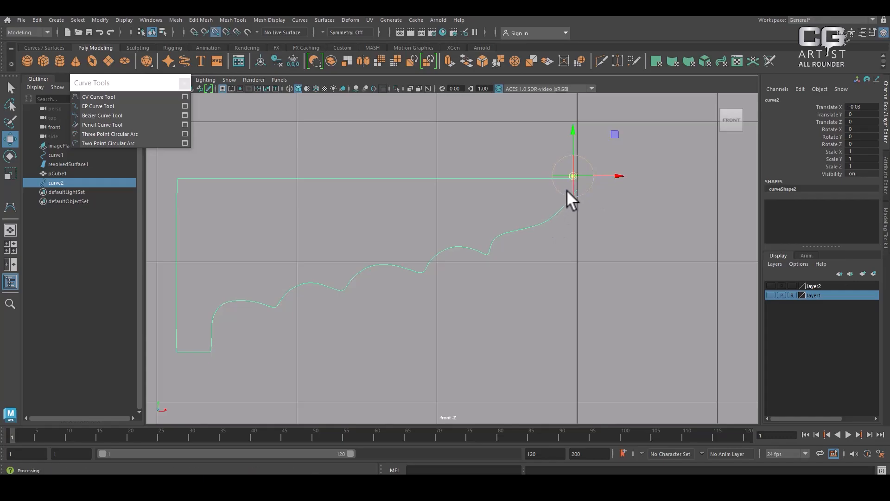
drag(611, 177, 637, 173)
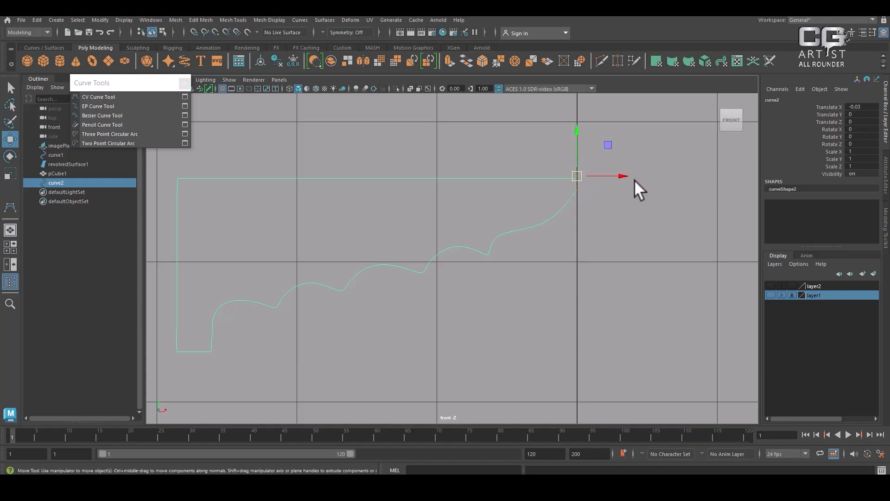
key(d)
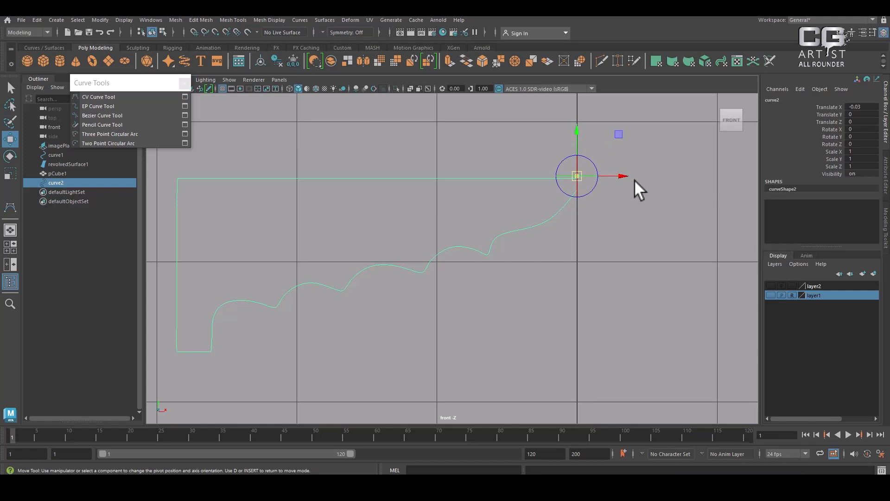
key(d)
- Snap the pivot along the curve to the open end of the scalloped edge and leave pivot editing with the curve selected
key(c)
drag(622, 179, 606, 167)
key(c)
key(d)
key(c)
middle_drag(567, 204, 593, 198)
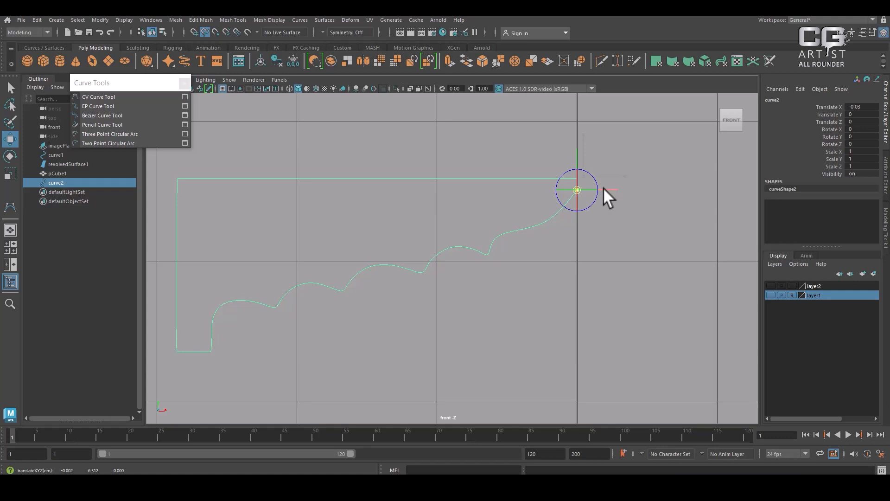
middle_drag(604, 188, 652, 191)
click(637, 267)
drag(532, 161, 555, 267)
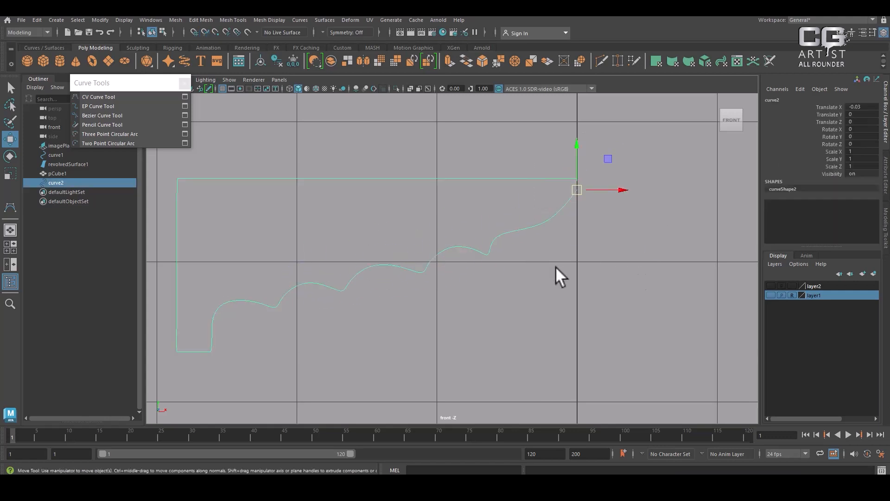
- Turn the Curves command list into a floating window and place it over the viewport
click(300, 17)
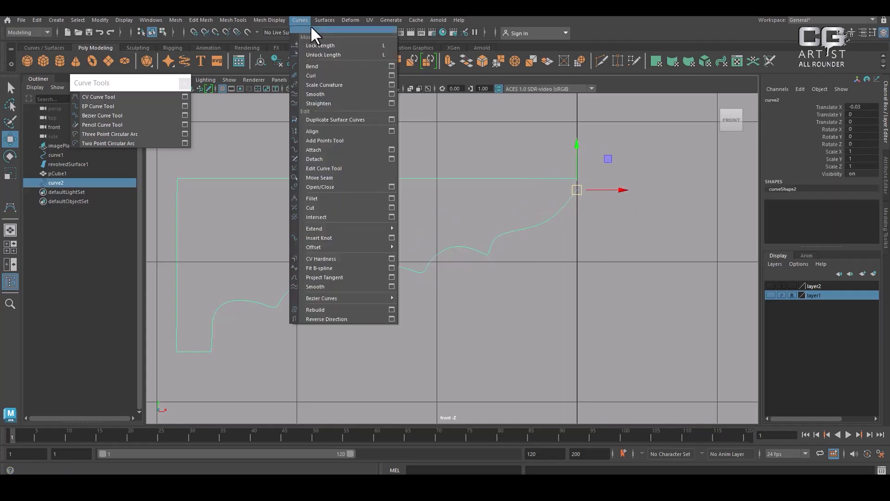
click(310, 27)
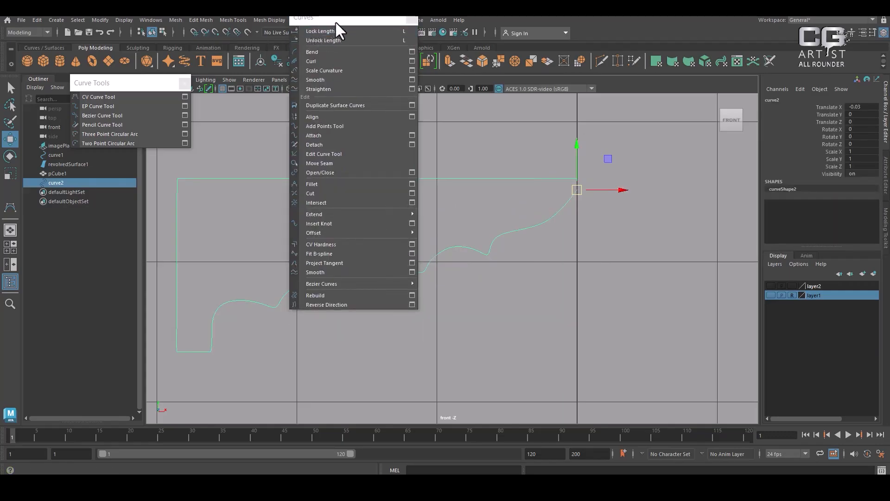
drag(336, 21, 318, 75)
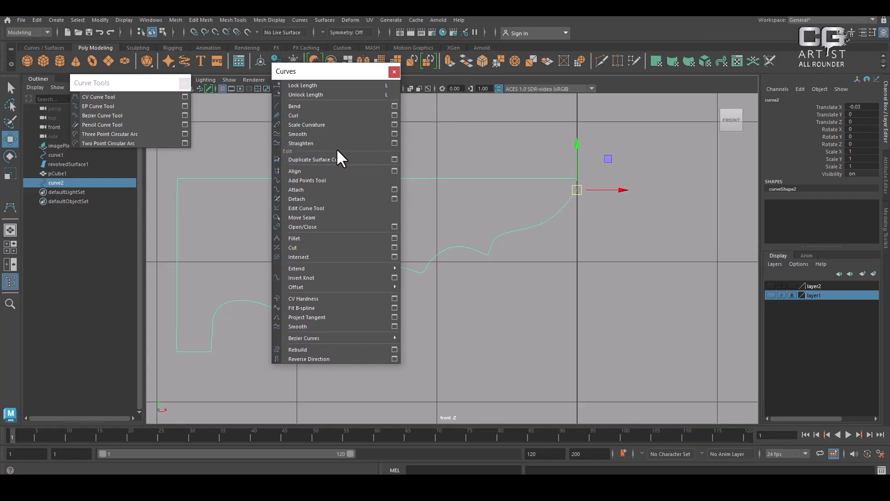
click(650, 250)
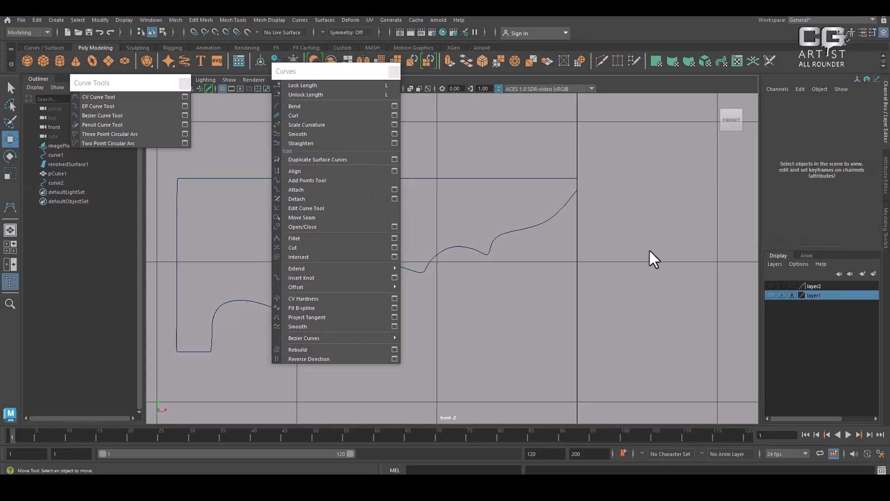
click(557, 178)
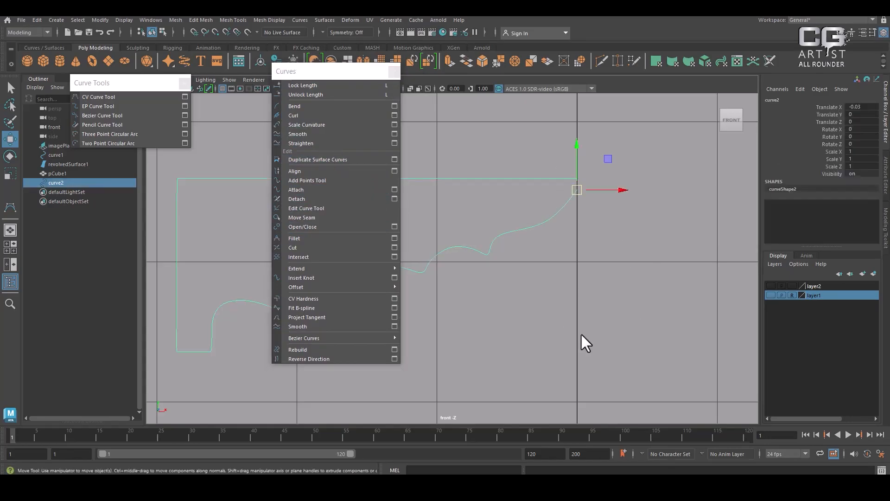
click(38, 23)
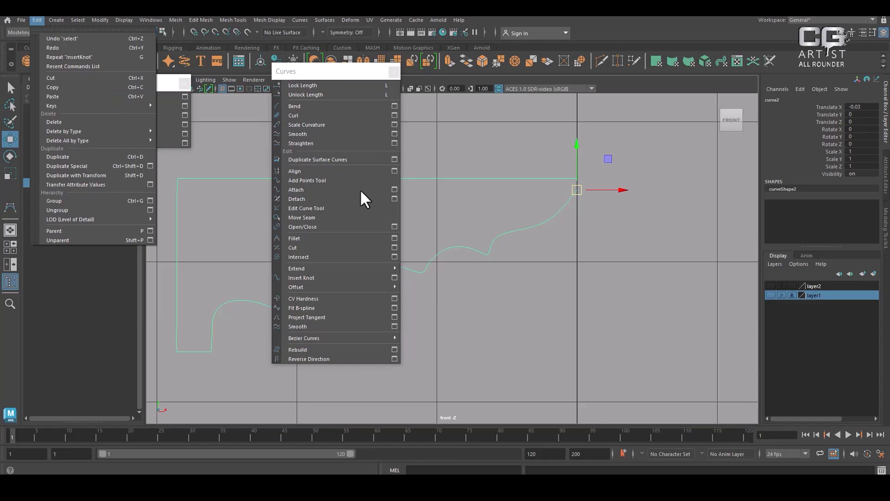
click(598, 306)
- Create a NURBS sphere at the origin in the perspective view
key(space)
key(space)
alt+drag(651, 284, 487, 281)
alt+middle_drag(487, 280, 549, 283)
scroll(549, 282, up, 2)
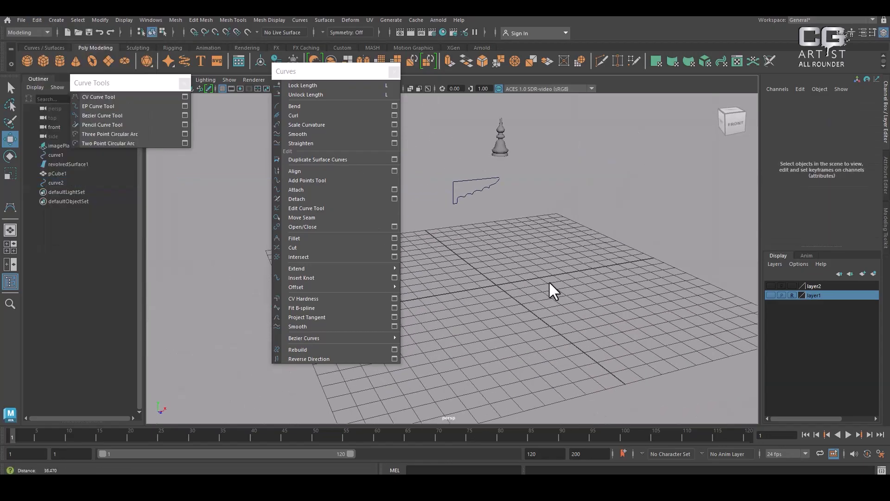
click(128, 47)
click(57, 46)
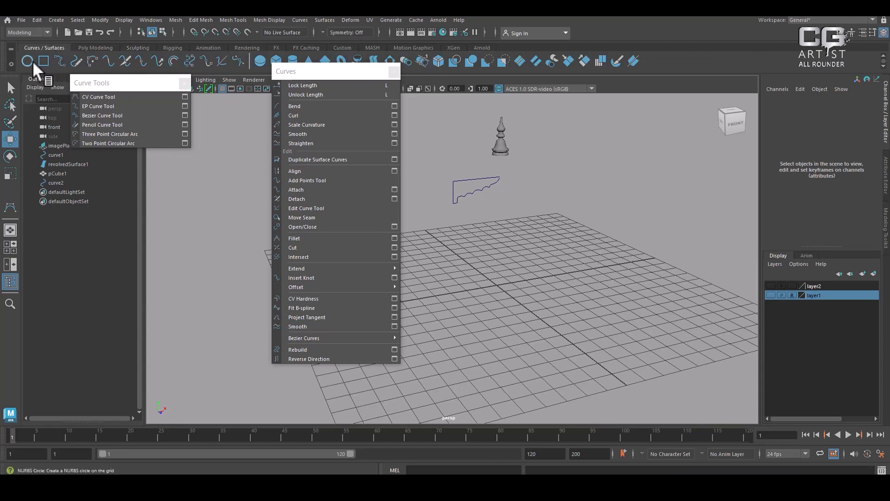
click(258, 62)
alt+right_drag(583, 327, 644, 415)
alt+middle_drag(644, 414, 620, 338)
alt+drag(619, 338, 574, 273)
alt+right_drag(574, 273, 602, 263)
- Extract a vertical isoparm of the NURBS sphere as a separate curve with Duplicate Surface Curves
right_drag(609, 218, 608, 196)
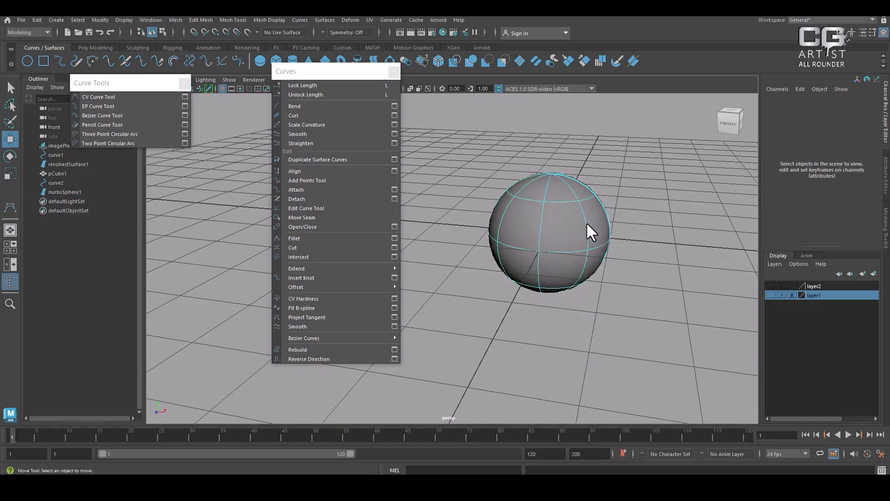
click(586, 222)
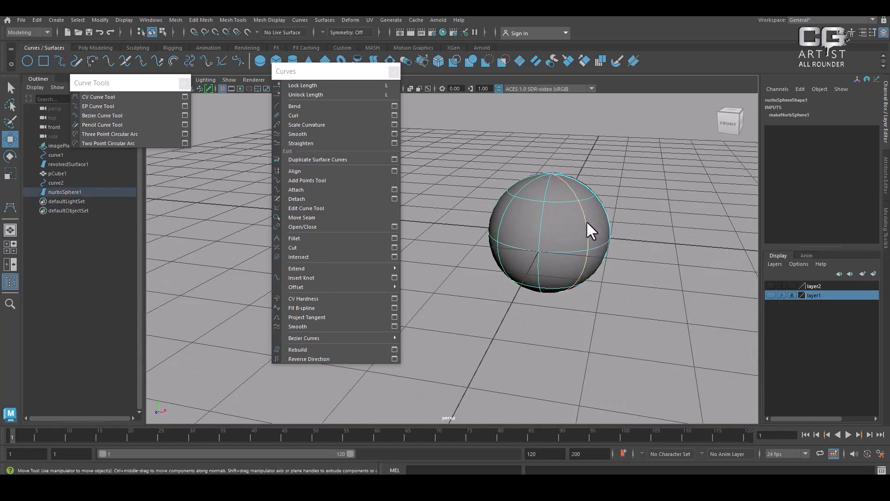
click(332, 159)
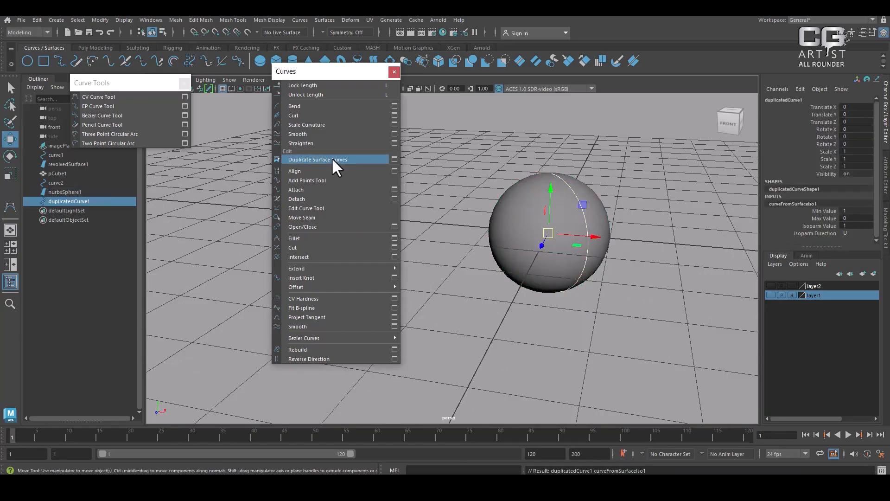
- Delete the NURBS sphere and select the curve duplicated from it
click(614, 282)
click(546, 250)
drag(591, 235, 502, 201)
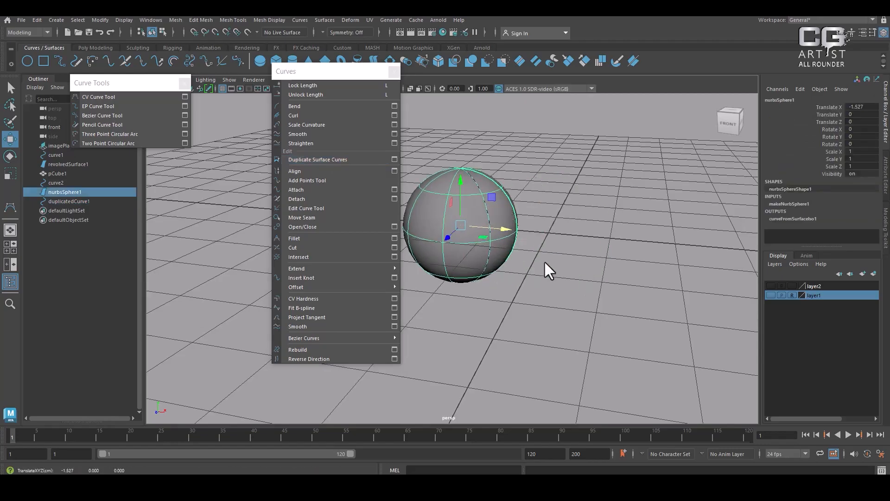
key(ctrl+z)
key(Delete)
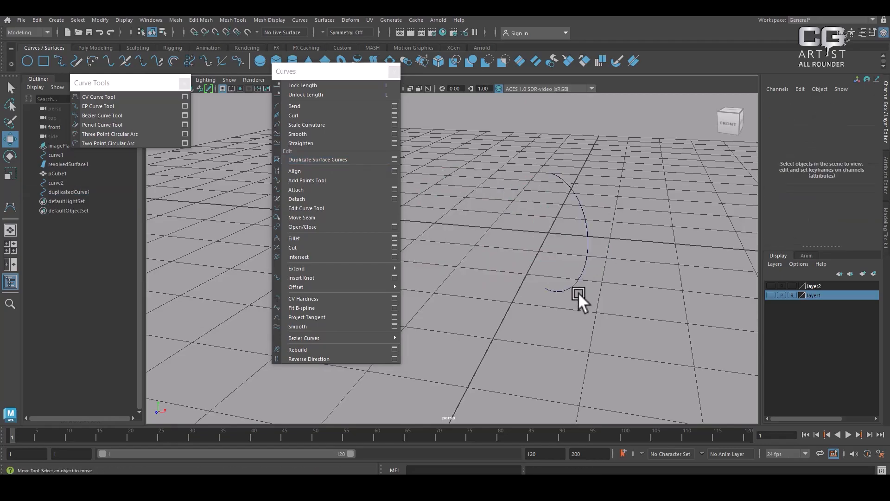
click(589, 262)
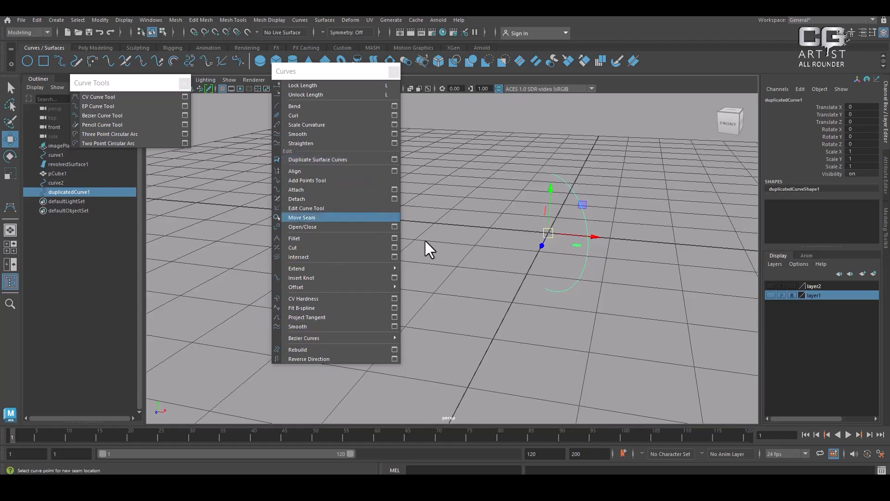
- Select the scalloped arch curve, open the Duplicate Special options, and move the floating windows clear of the curve
click(638, 330)
alt+drag(638, 330, 563, 249)
alt+middle_drag(565, 251, 561, 280)
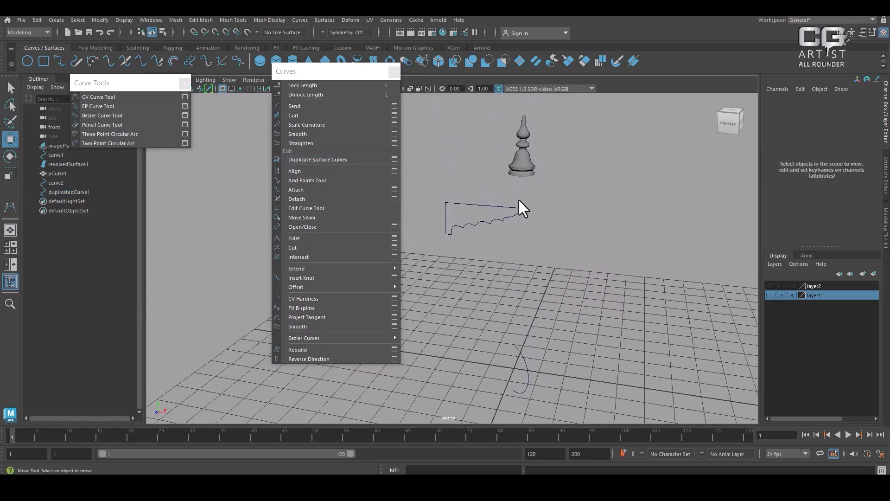
click(518, 203)
alt+right_drag(519, 240, 594, 234)
alt+drag(594, 234, 592, 241)
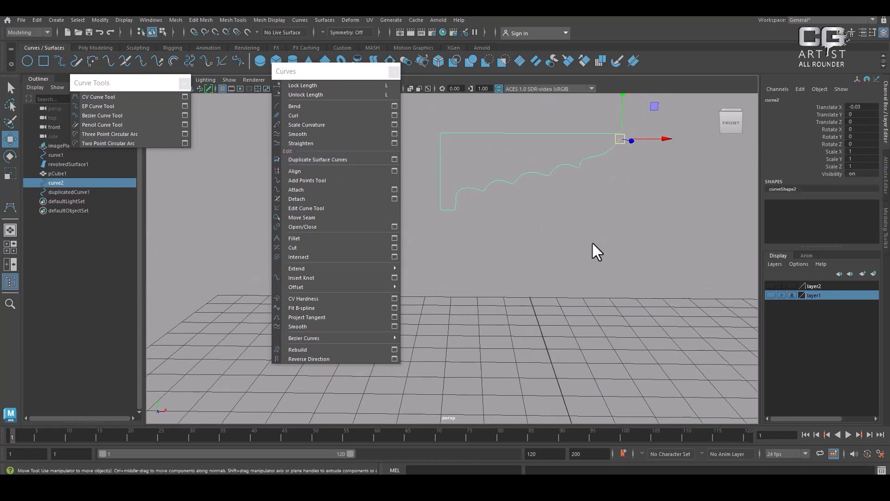
click(37, 19)
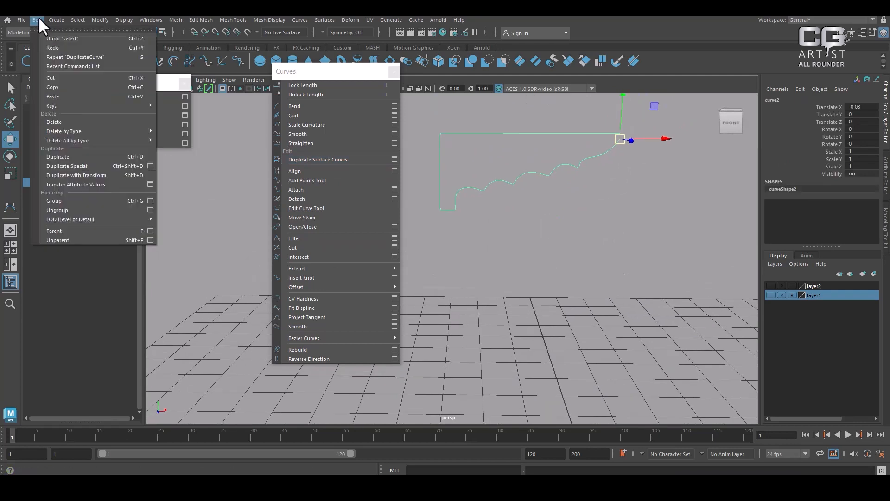
click(149, 166)
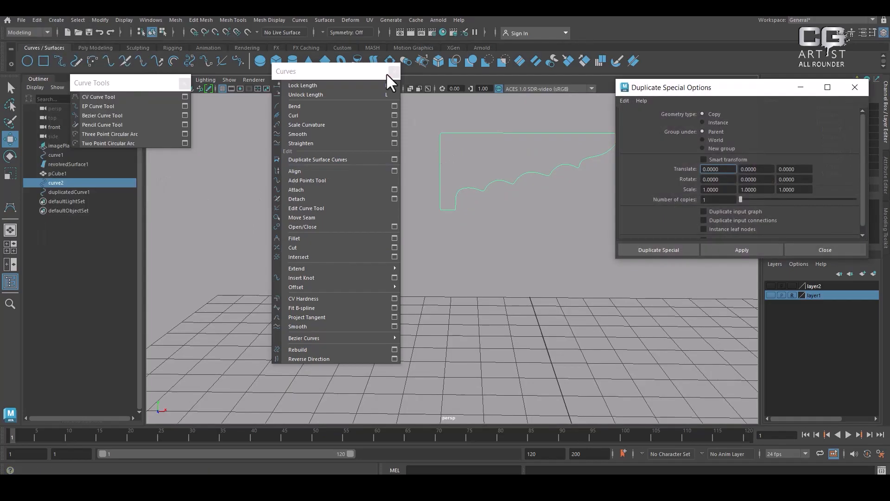
drag(365, 71, 291, 84)
drag(694, 89, 749, 108)
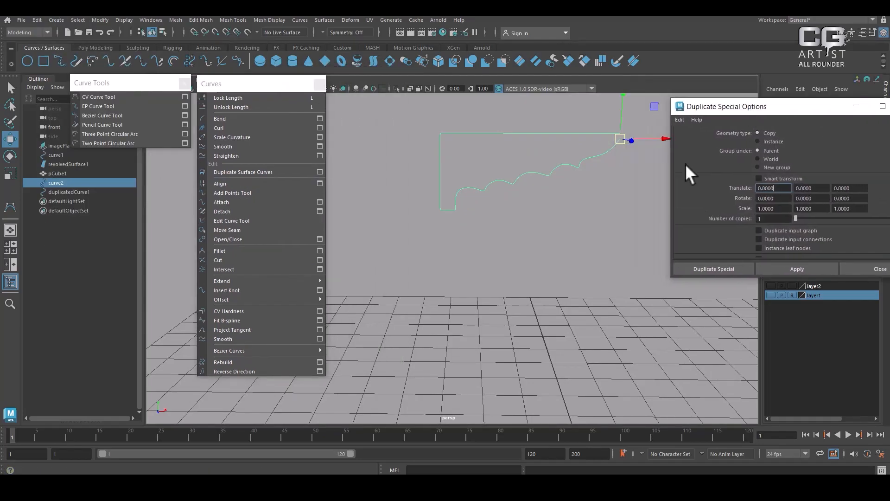
- Mirror the arch curve with Duplicate Special using a Scale X of -1 and close the options
alt+middle_drag(593, 211, 538, 214)
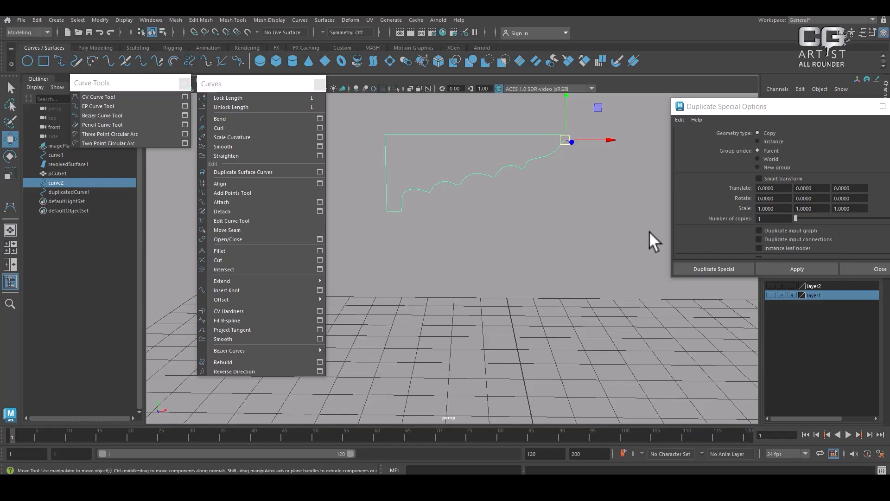
alt+middle_drag(577, 172, 537, 236)
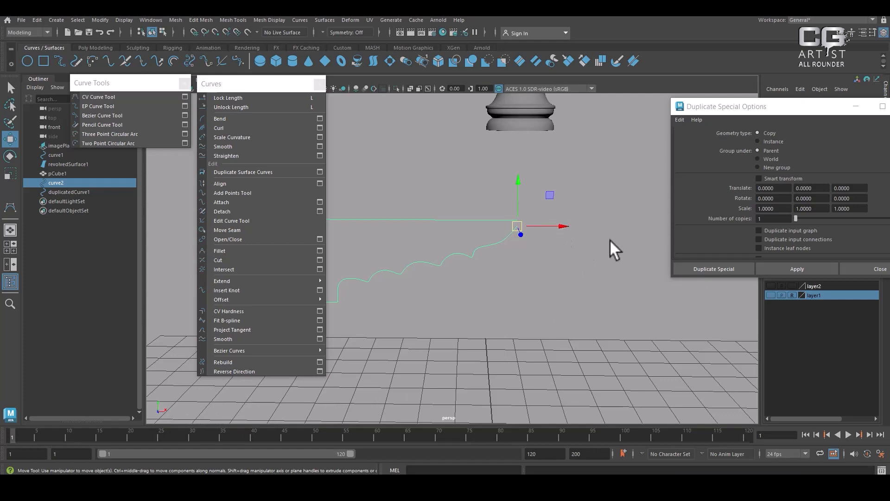
click(859, 209)
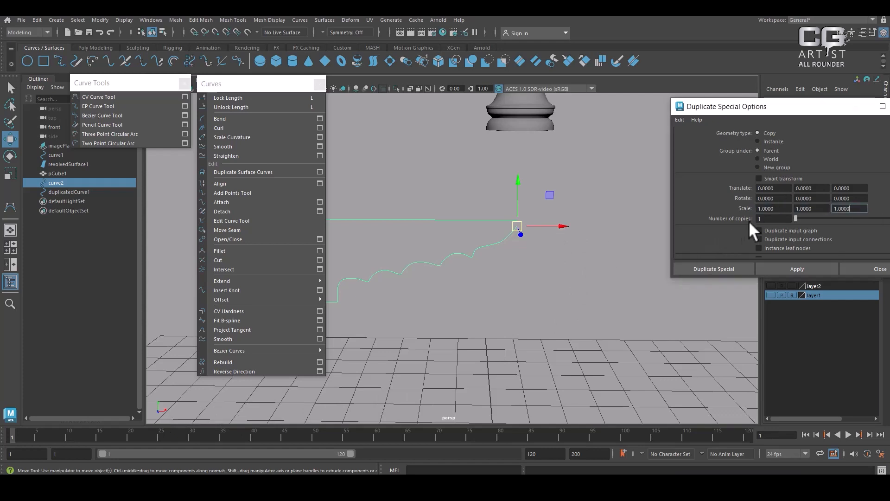
click(757, 208)
text(-)
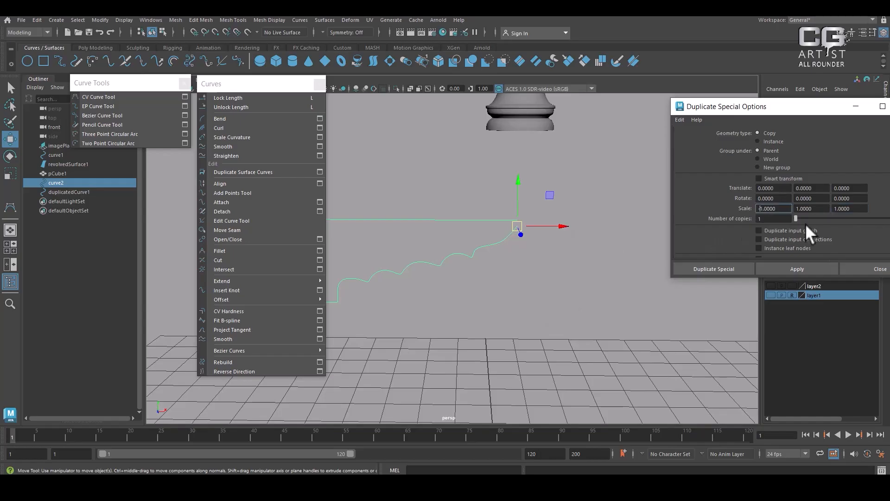
click(808, 270)
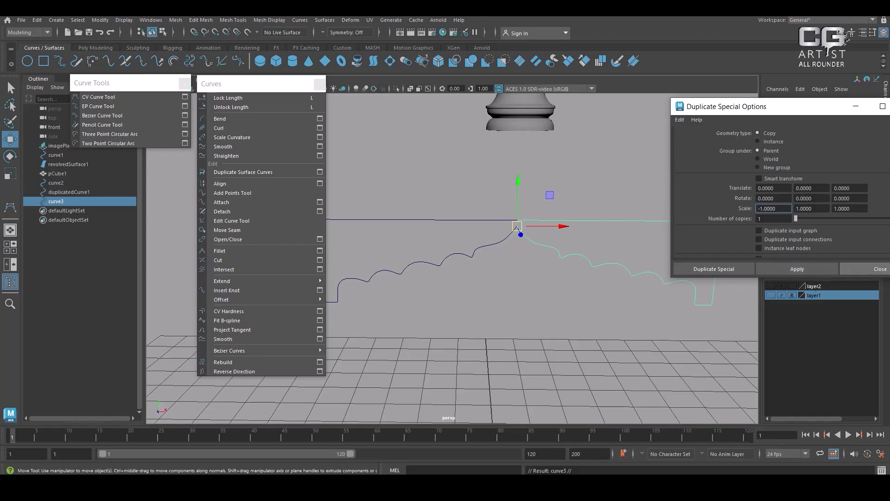
click(815, 208)
click(856, 208)
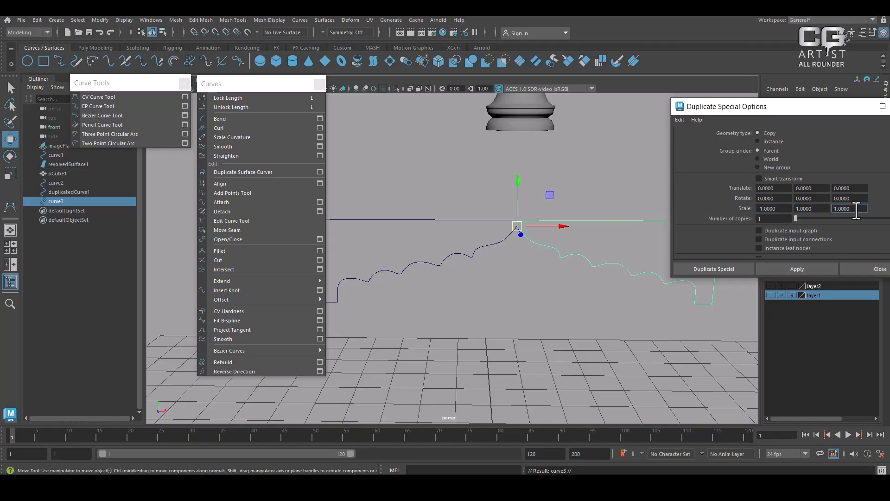
click(868, 269)
- Select each half of the scalloped arch separately, and select both halves together
click(568, 321)
drag(544, 178, 560, 313)
drag(449, 173, 472, 312)
alt+right_drag(574, 394, 479, 304)
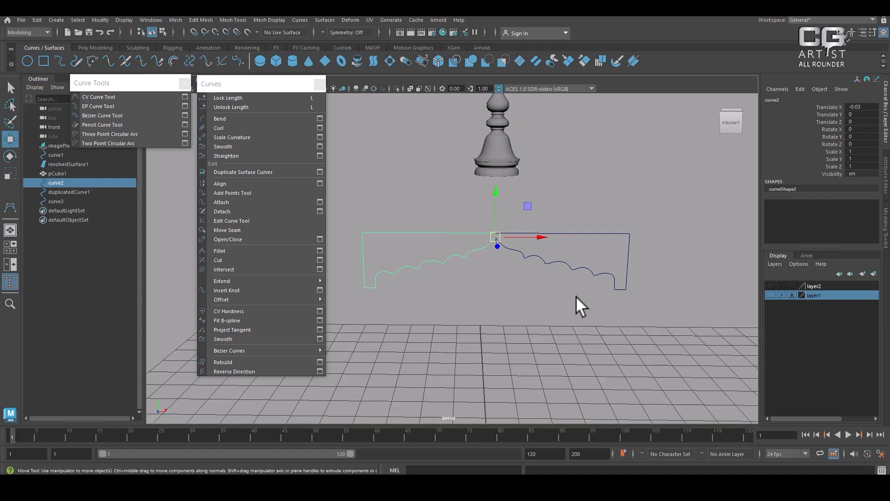
click(541, 319)
drag(554, 239, 478, 282)
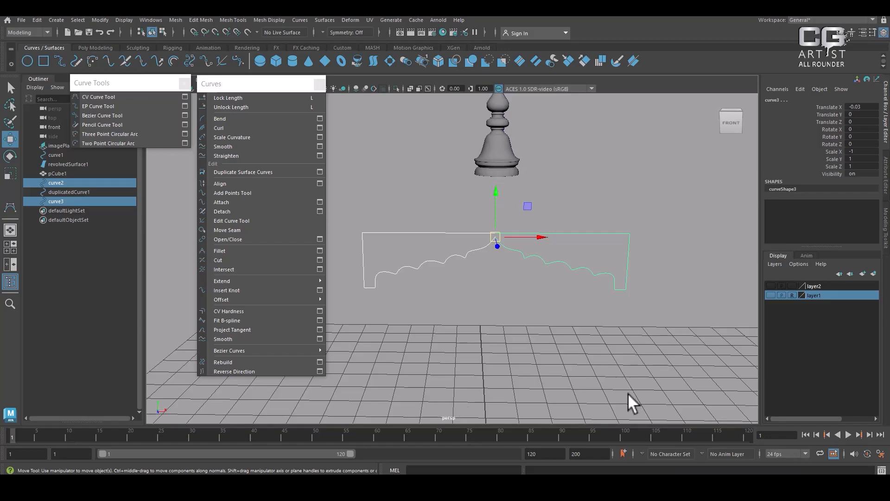
alt+right_drag(628, 393, 585, 317)
alt+middle_drag(585, 317, 581, 279)
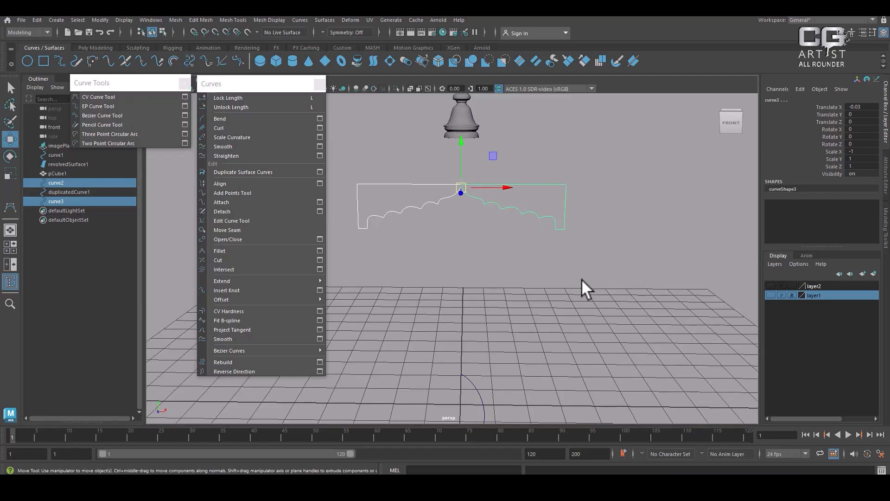
alt+drag(581, 279, 613, 318)
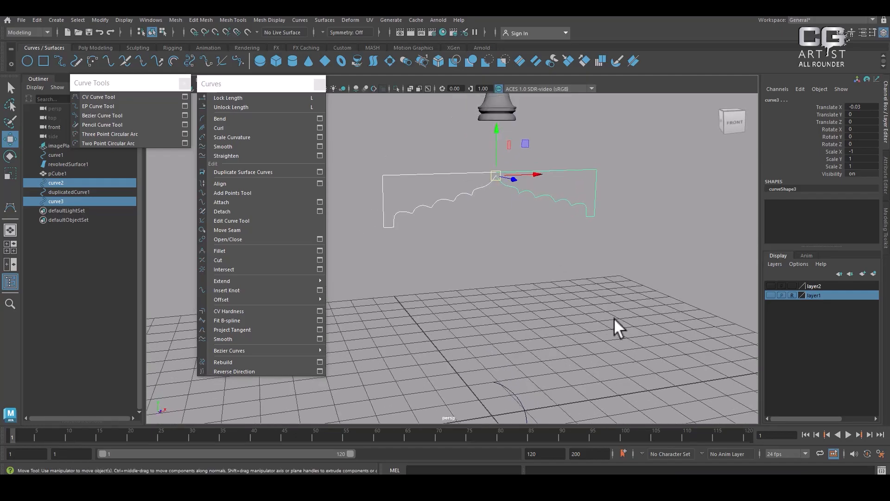
- Create a NURBS square at the origin and delete the curve duplicated from the sphere
click(56, 20)
mouse_move(93, 45)
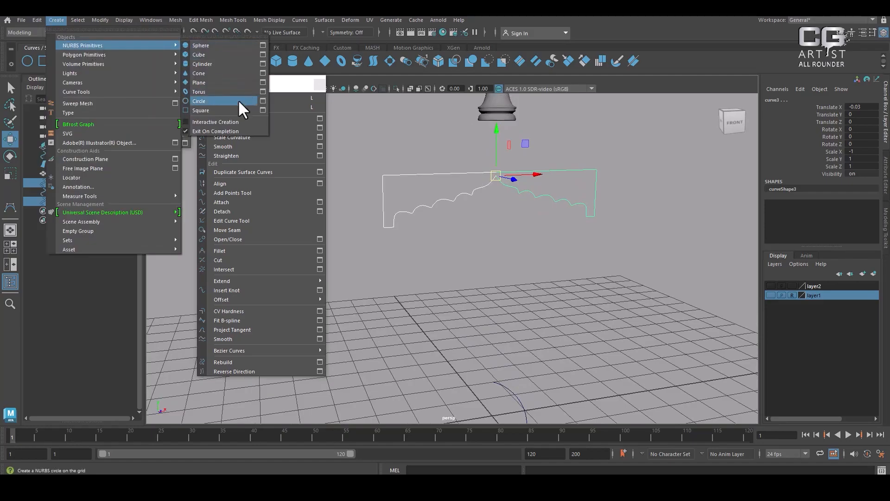
click(230, 112)
alt+drag(571, 303, 579, 278)
click(580, 278)
click(575, 283)
key(Delete)
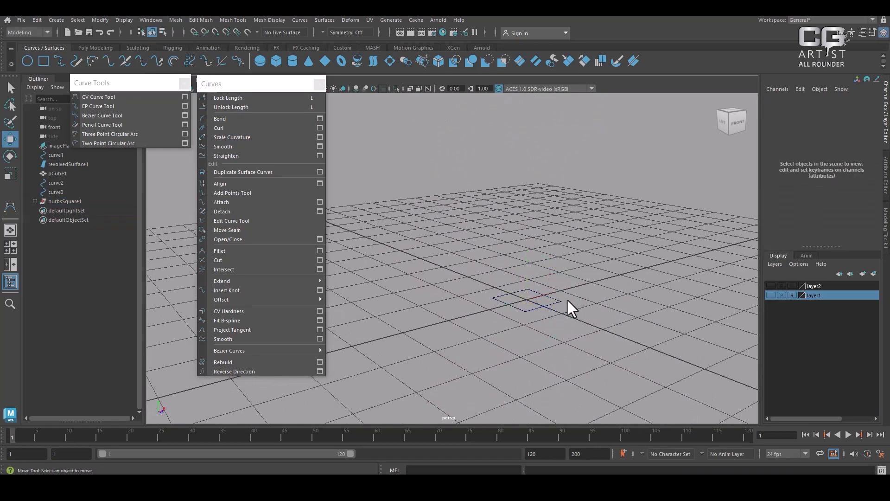
- Try moving two sides of the NURBS square outward separately, about 0.64 along Z and -0.58 along X, and undo the moves
click(544, 304)
key(f)
alt+drag(563, 285, 535, 272)
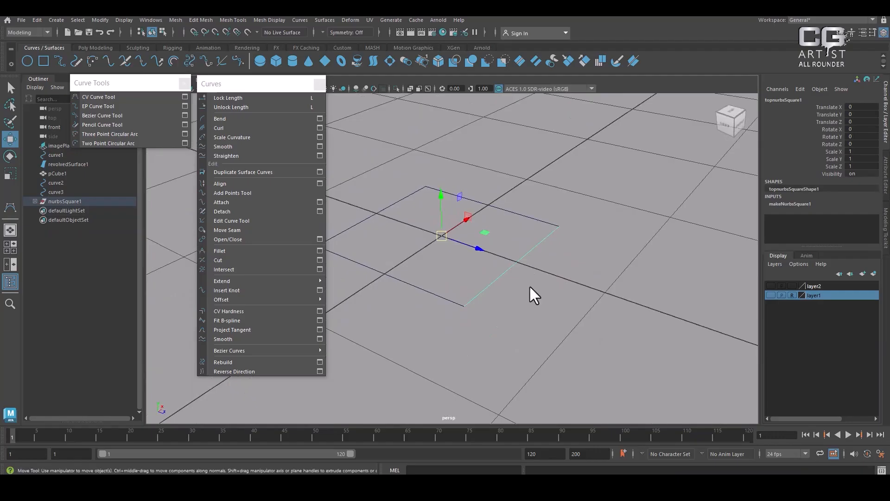
drag(473, 249, 574, 299)
click(433, 294)
drag(462, 227, 408, 284)
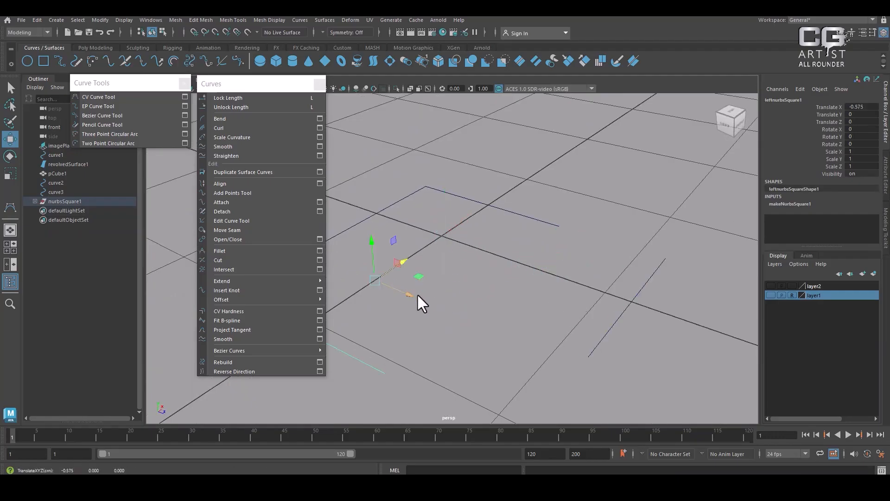
key(ctrl+z)
key(ctrl+z)
key(ctrl+z)
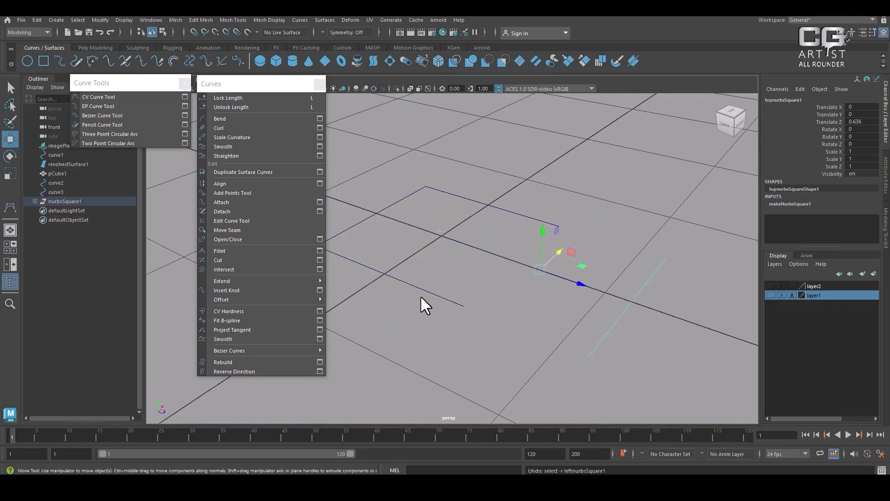
- Select all four sides of the NURBS square, and select its parent group through one side
alt+drag(565, 268, 384, 388)
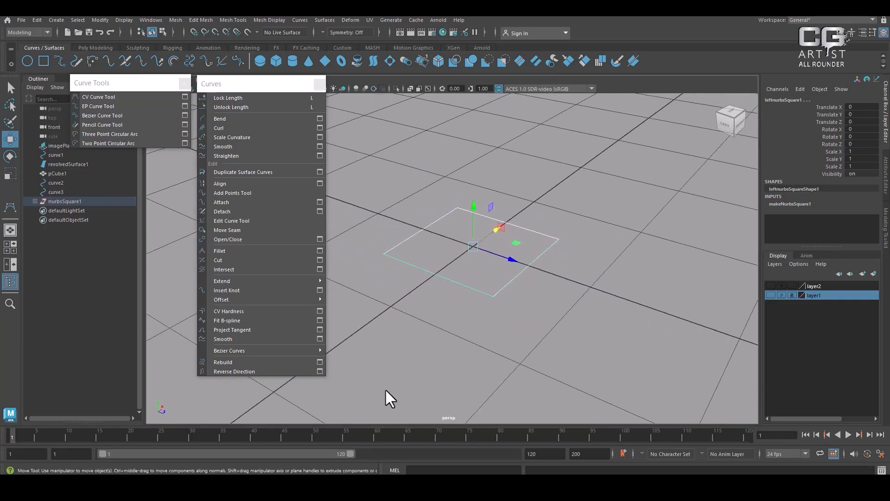
click(517, 298)
click(512, 280)
key(Up)
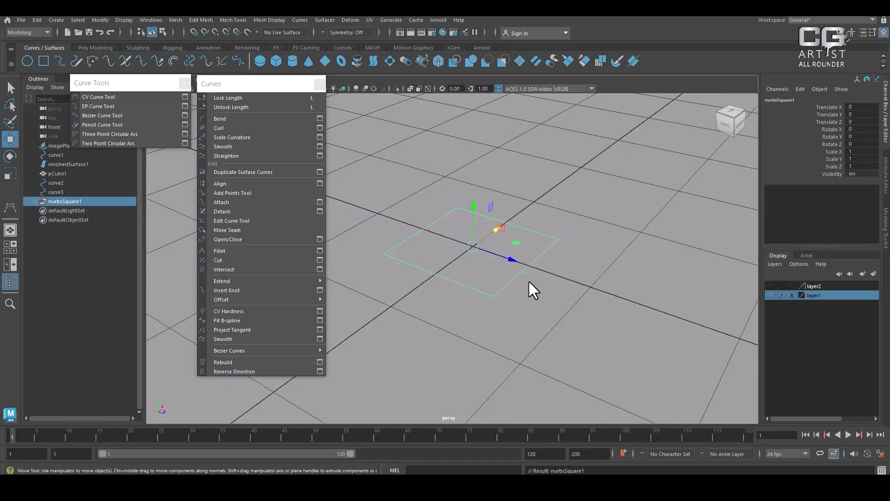
- Open the On-Screen Keyboard, place it beside the NURBS square, and minimize it
key(super)
text(key)
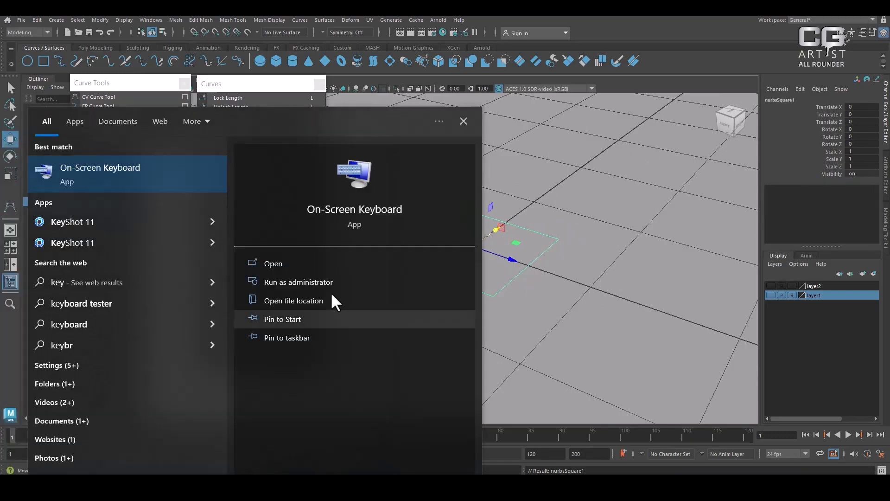
click(110, 175)
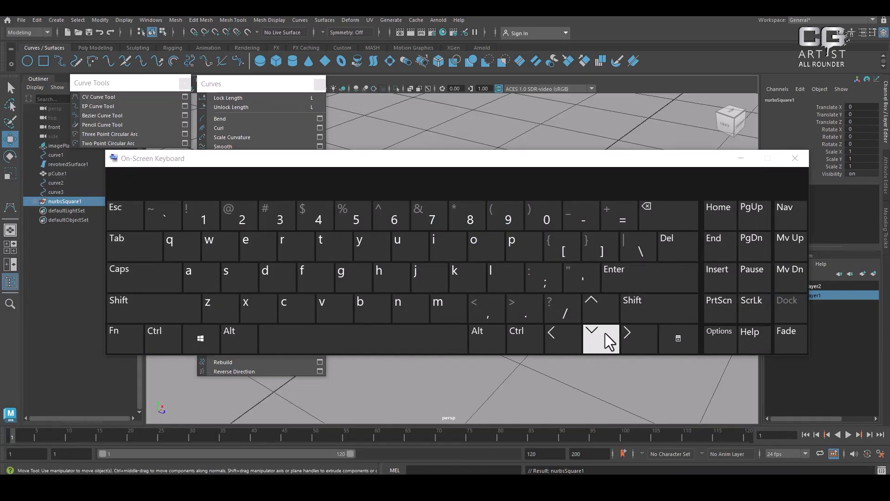
drag(603, 181, 229, 44)
click(581, 254)
click(529, 266)
click(256, 189)
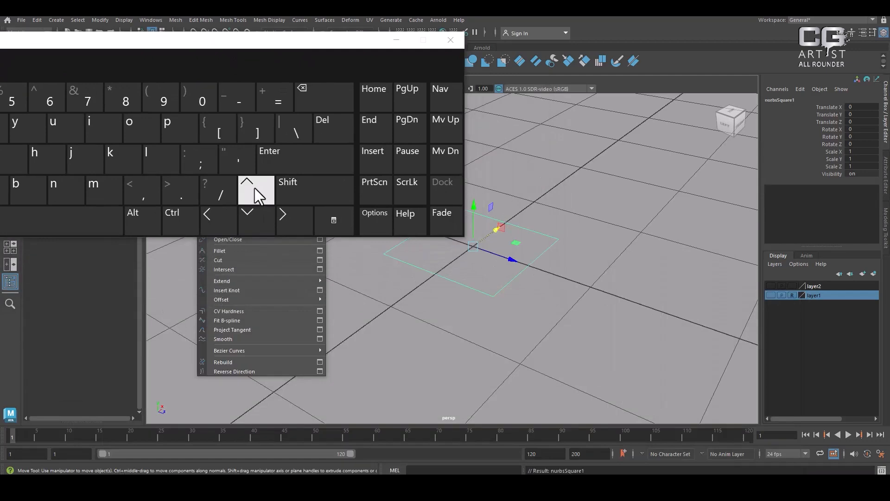
click(397, 40)
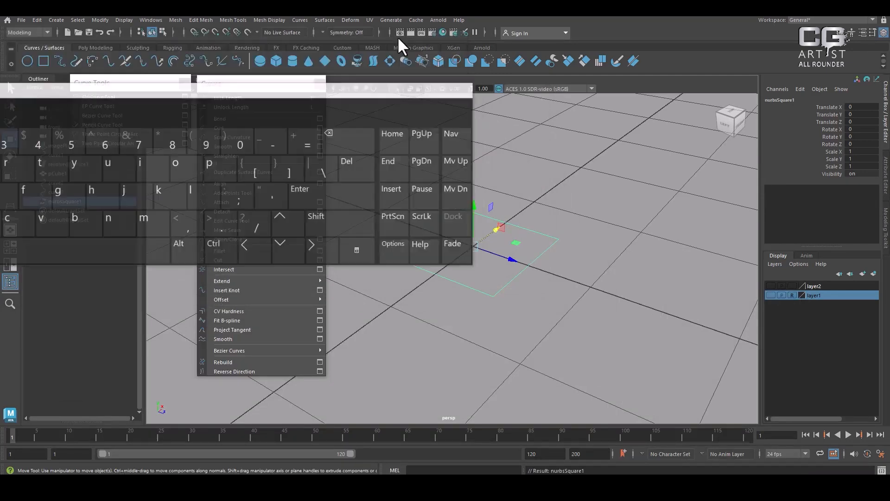
- Compare selecting the NURBS square's parent group through one side with selecting its four side curves individually
click(533, 268)
click(533, 267)
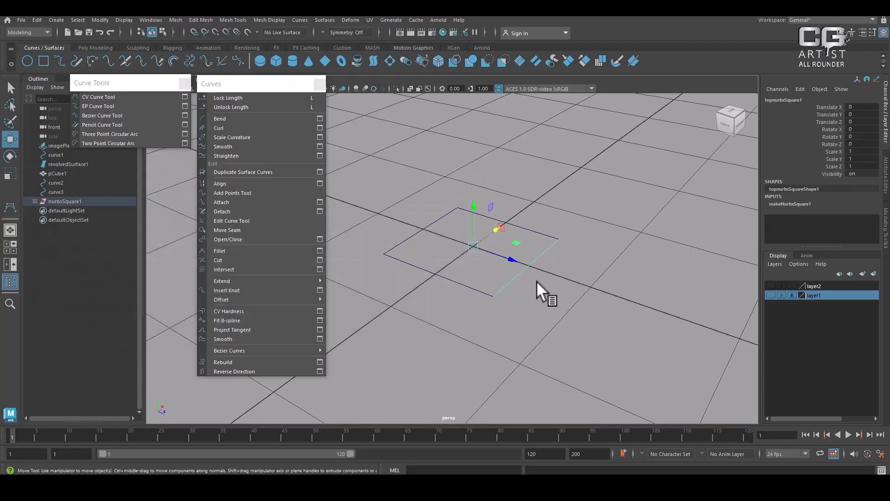
key(Up)
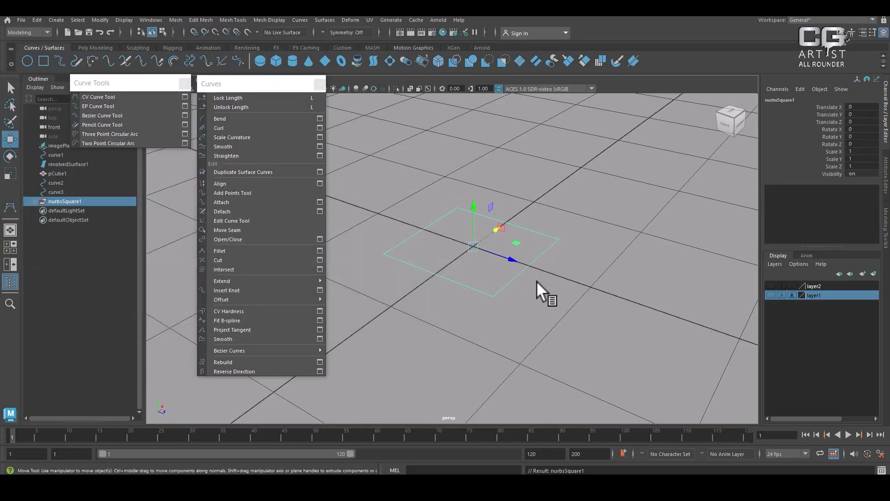
click(562, 269)
drag(634, 173, 306, 463)
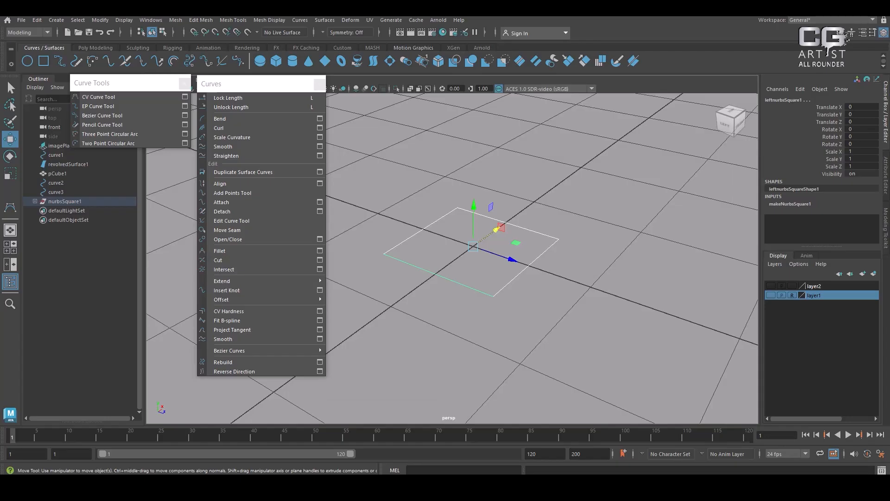
click(659, 324)
click(519, 272)
key(Up)
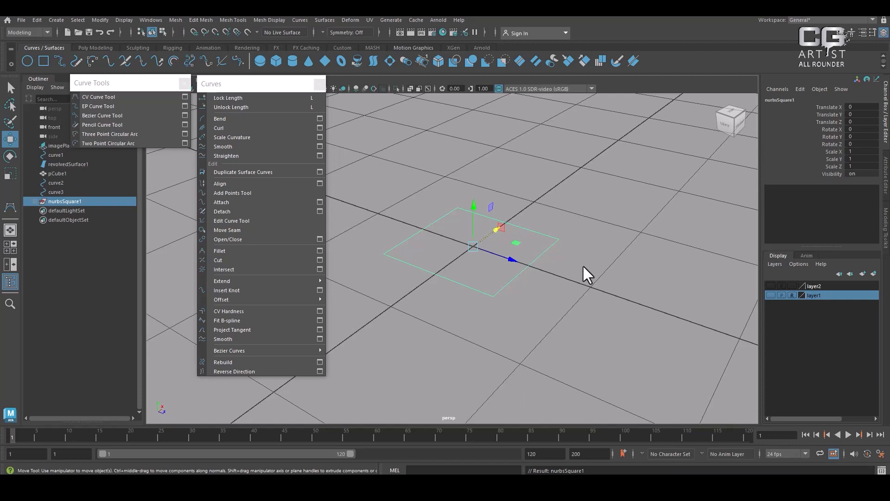
click(519, 269)
click(520, 271)
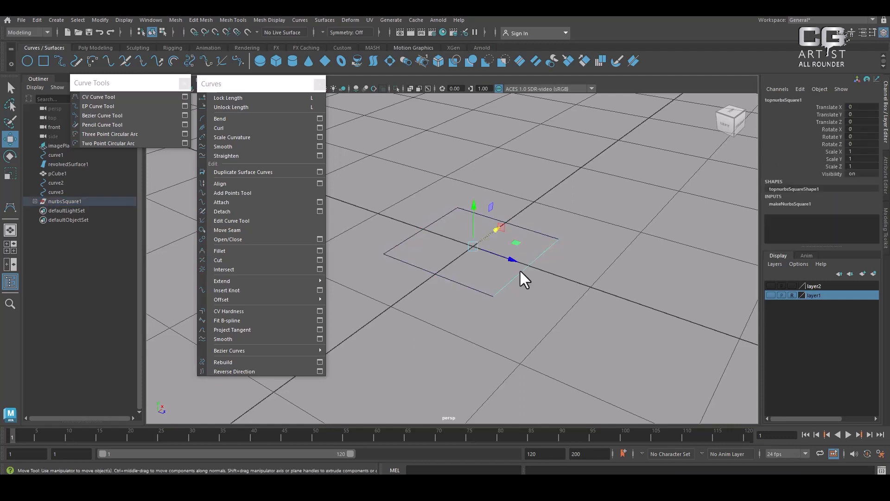
key(Up)
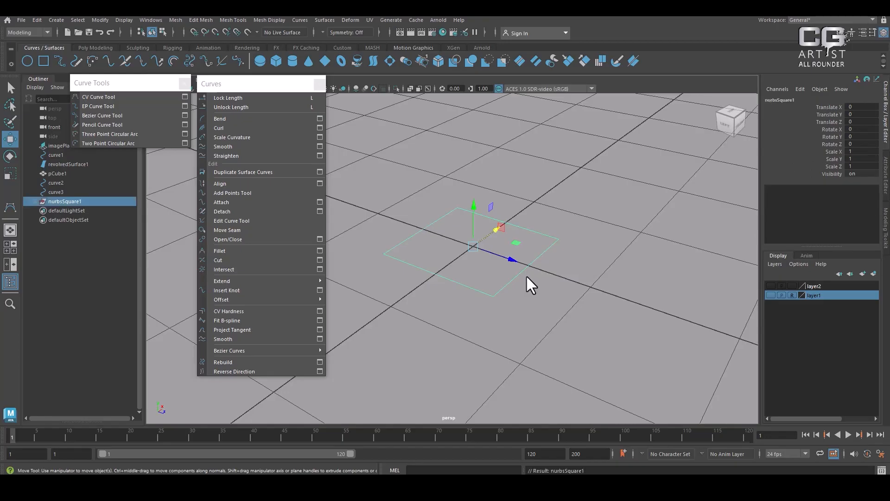
- Duplicate the four side curves of the NURBS square and move the copies about 1.58 units along Z
click(599, 185)
drag(605, 159, 390, 323)
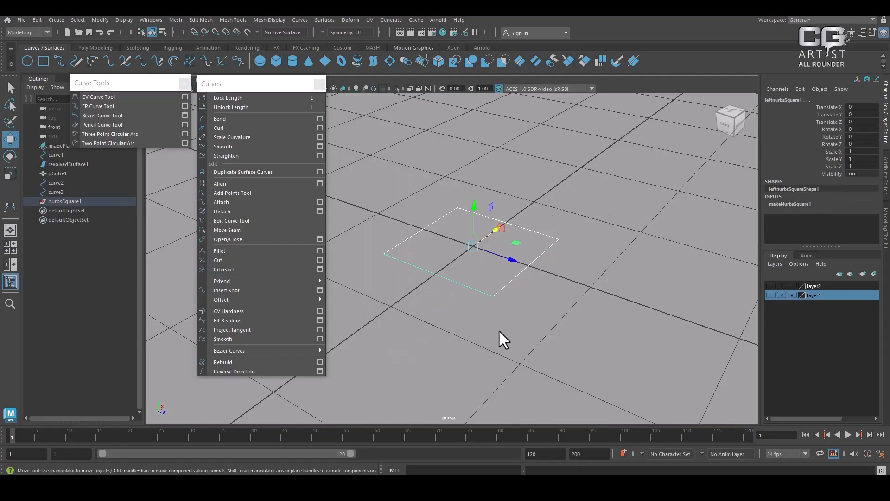
key(ctrl+d)
drag(511, 259, 731, 328)
alt+right_drag(650, 335, 564, 312)
alt+middle_drag(563, 313, 548, 297)
- Create a Planar trim surface from the four duplicated side curves, with cubic degree, complete curve range and NURBS output
click(323, 20)
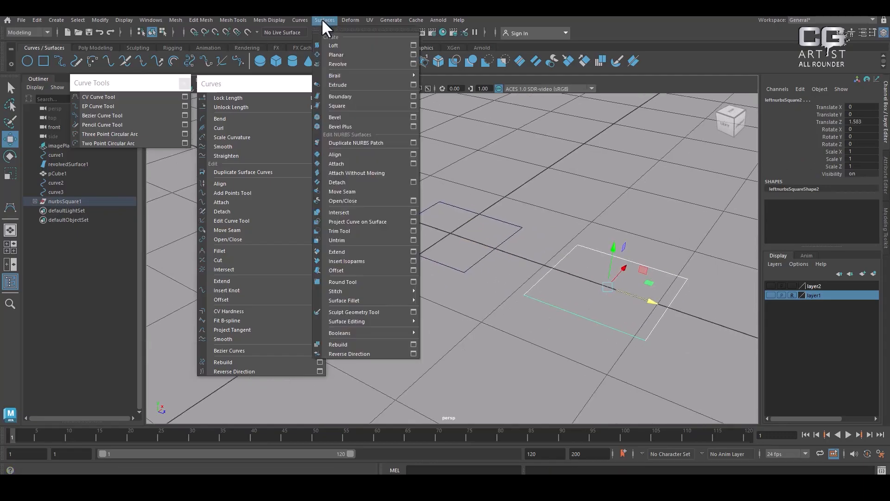
click(414, 55)
click(813, 263)
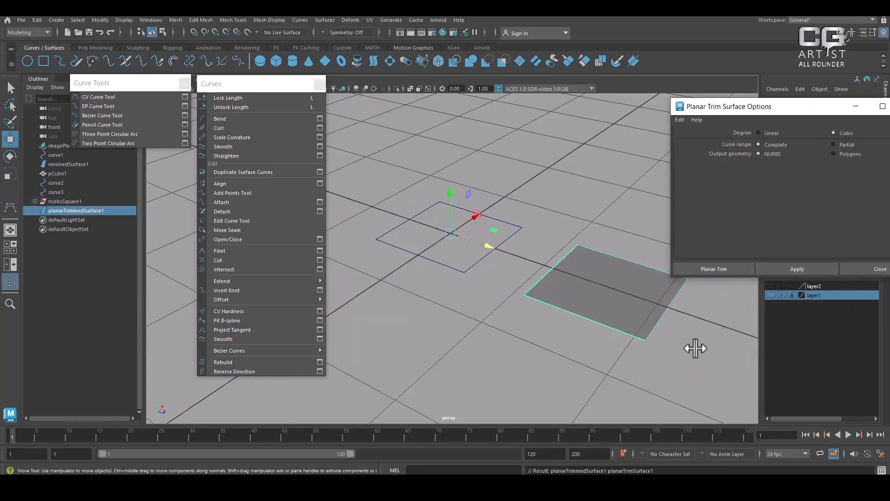
- Create a Planar trim surface from the original NURBS square's parent group, with cubic degree, complete curve range and NURBS output
click(693, 349)
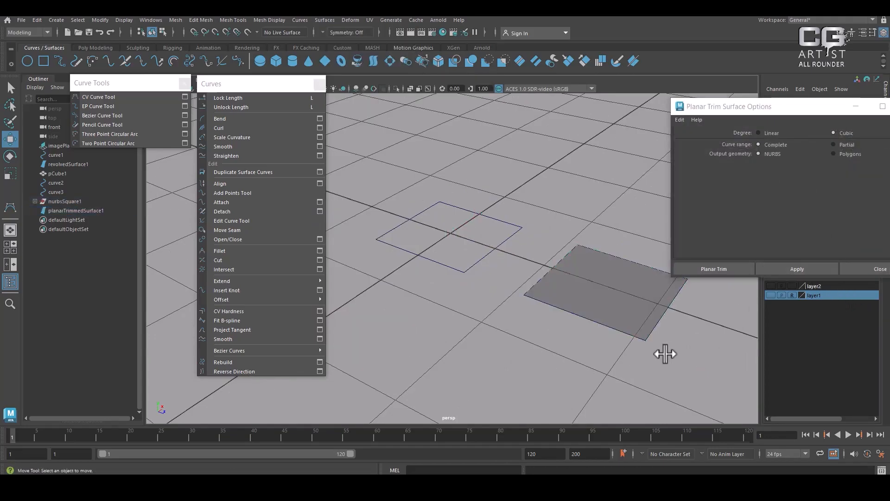
click(492, 253)
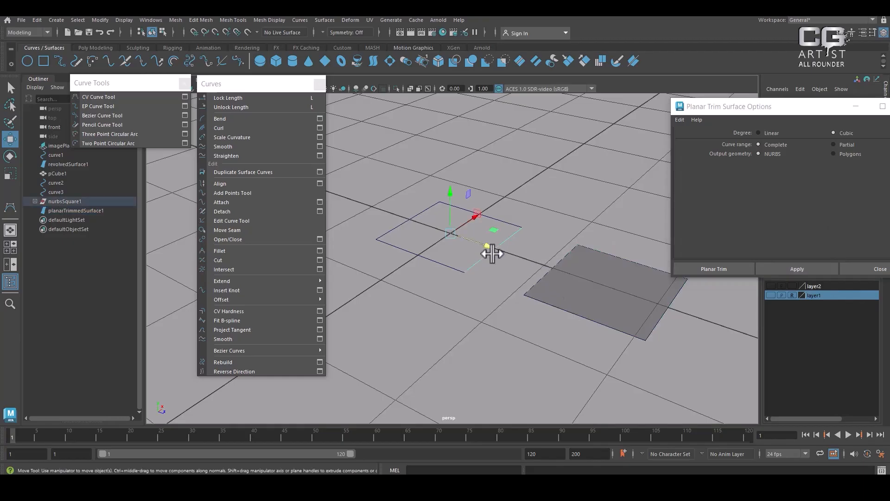
click(810, 268)
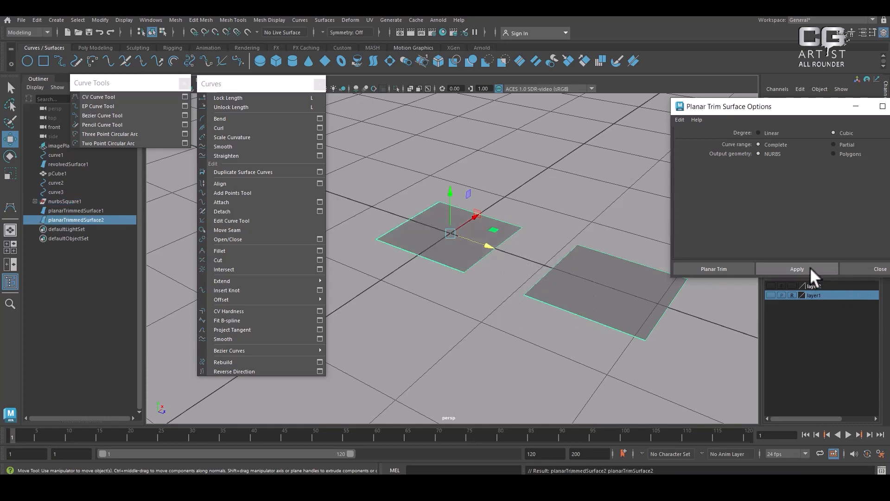
click(628, 362)
key(ctrl+z)
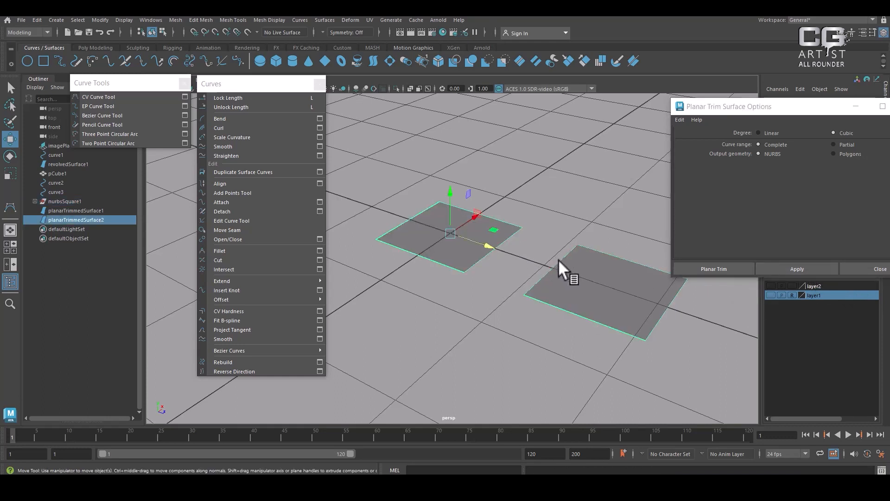
click(577, 264)
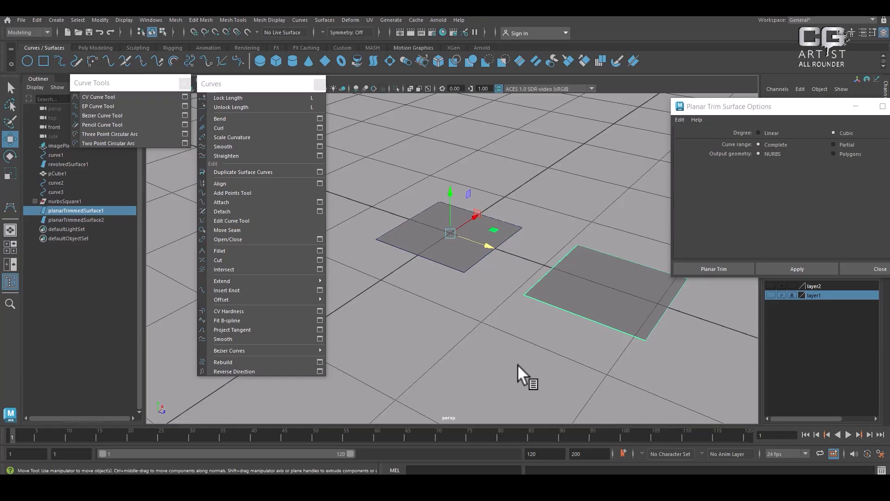
- Delete the planar trimmed surfaces from both the original and the duplicated NURBS square
click(485, 338)
click(479, 257)
key(Delete)
click(608, 316)
key(Delete)
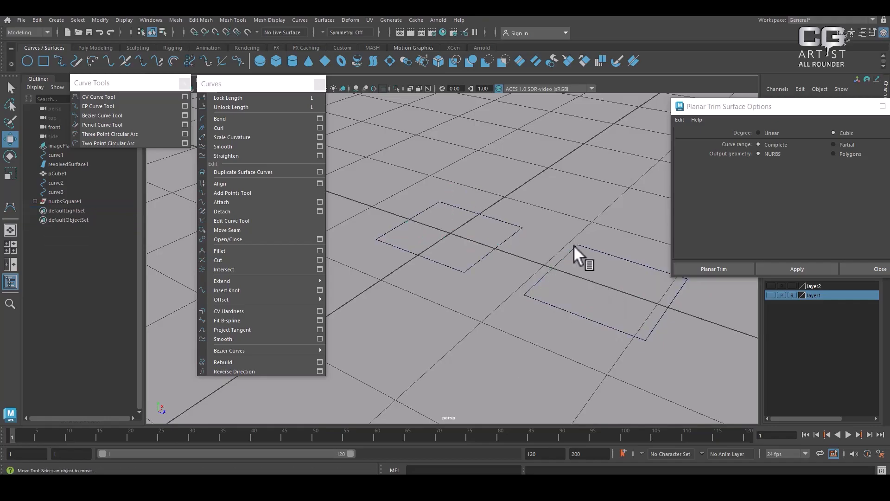
- Compare selecting the duplicated side curves with selecting the NURBS square's parent group through one of its sides
alt+drag(501, 285, 670, 371)
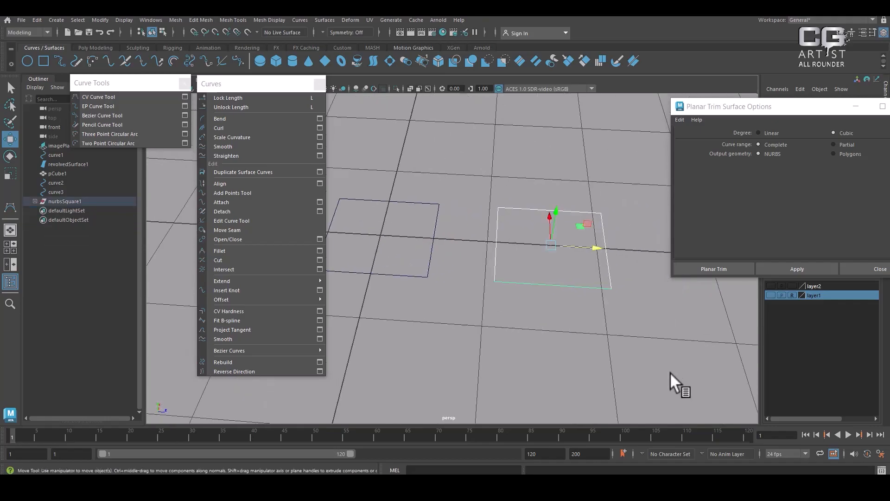
drag(597, 246, 443, 245)
key(r)
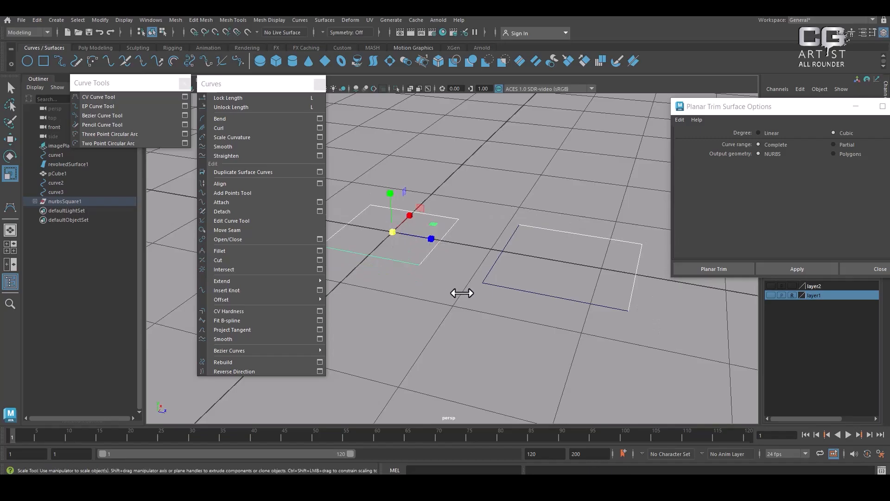
click(457, 292)
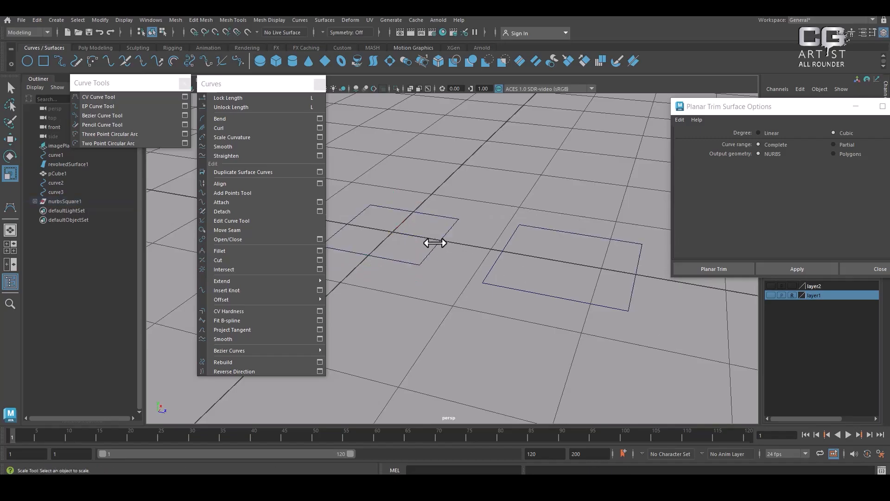
click(436, 243)
key(Up)
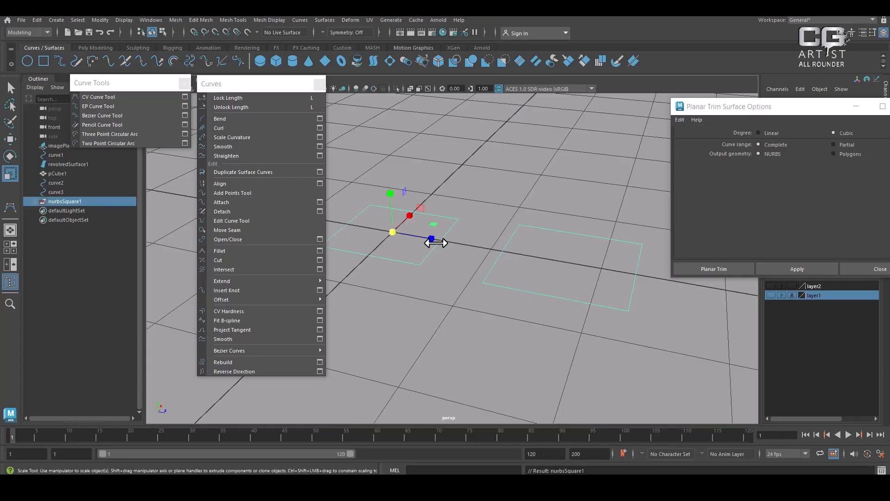
- Delete the four duplicated side curves beside the original NURBS square
click(511, 354)
drag(496, 213, 661, 381)
click(636, 390)
- Create a Planar trim surface from the remaining NURBS square's parent group and delete that surface
click(436, 242)
key(Up)
click(794, 267)
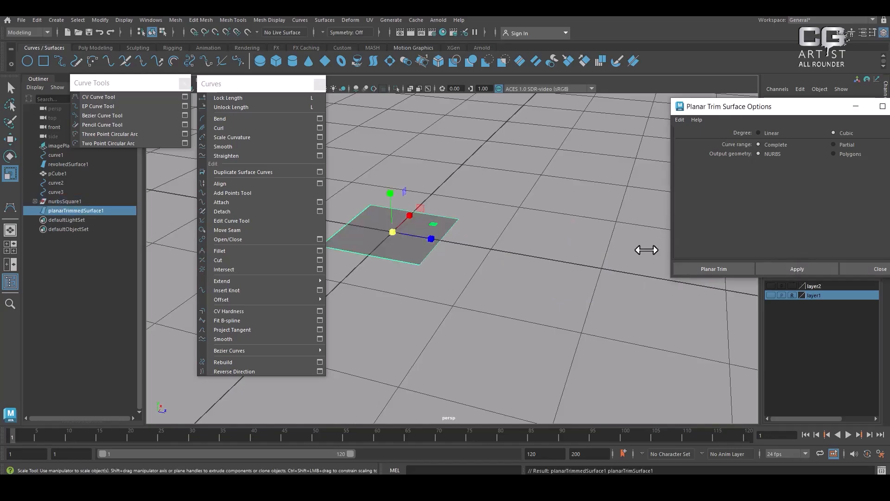
click(515, 262)
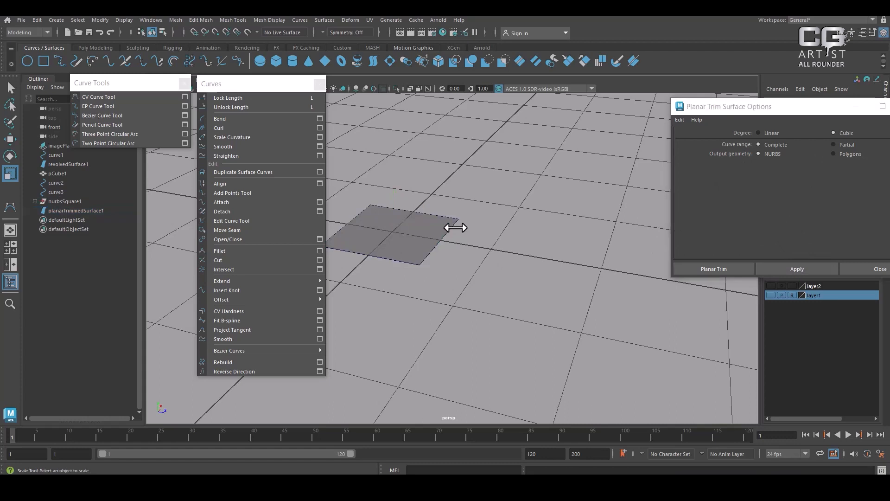
click(456, 224)
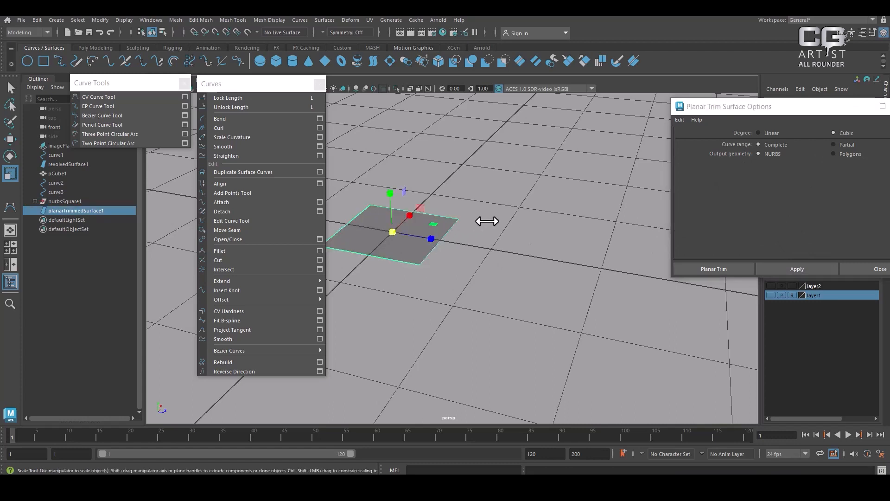
key(Delete)
- Move the end control vertex of one square side off its corner to leave a gap in the outline
click(449, 232)
right_drag(524, 203, 429, 202)
click(459, 218)
alt+drag(499, 231, 543, 244)
key(w)
right_drag(467, 241, 524, 211)
- Try to create a Planar trim surface from the four sides of the square with the open corner
click(654, 172)
drag(654, 171, 359, 293)
click(798, 268)
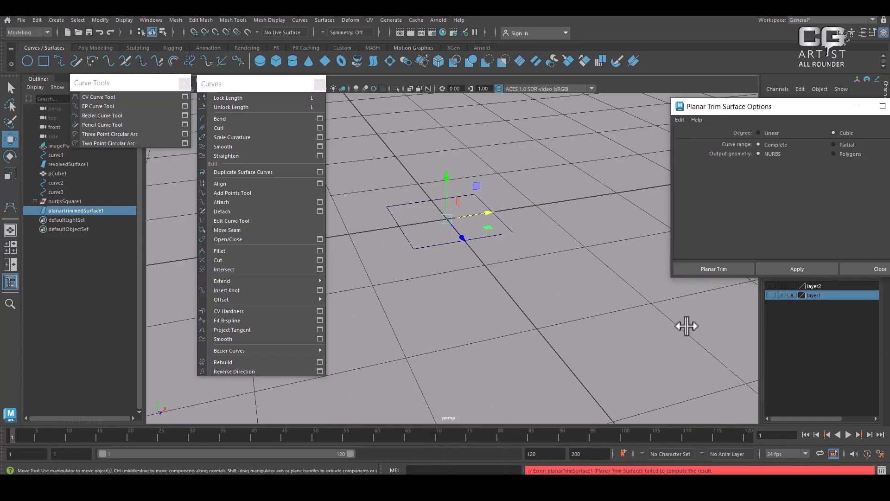
- Undo the planar trim attempt and the control vertex move
key(ctrl+z)
key(ctrl+z)
key(ctrl+z)
key(ctrl+z)
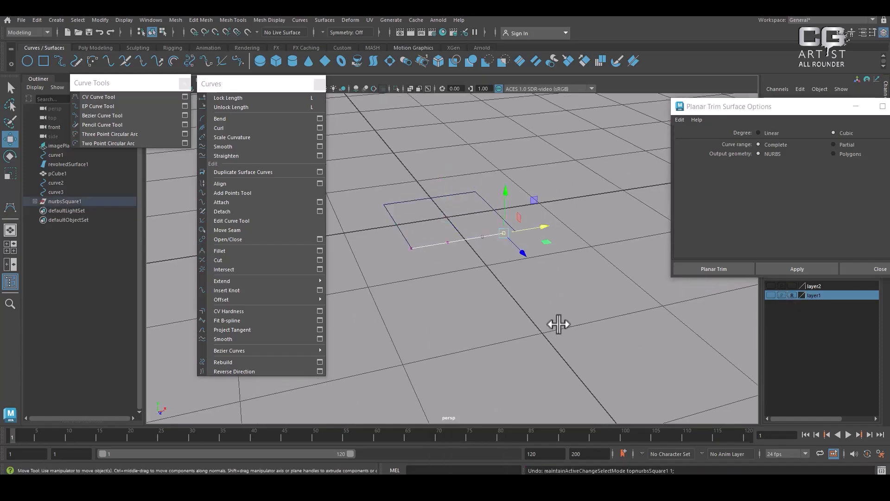
- Close the Planar trim options and select the NURBS square's parent group
click(879, 269)
alt+drag(597, 261, 567, 295)
click(567, 296)
click(471, 222)
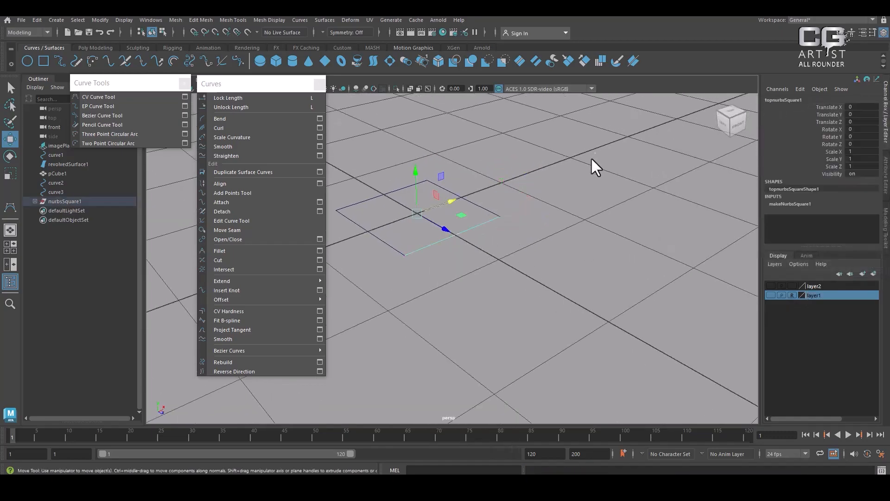
key(Up)
alt+middle_drag(461, 236, 558, 324)
mouse_move(558, 324)
alt+mouse_down()
mouse_move(578, 343)
mouse_move(551, 298)
mouse_move(558, 312)
alt+mouse_up()
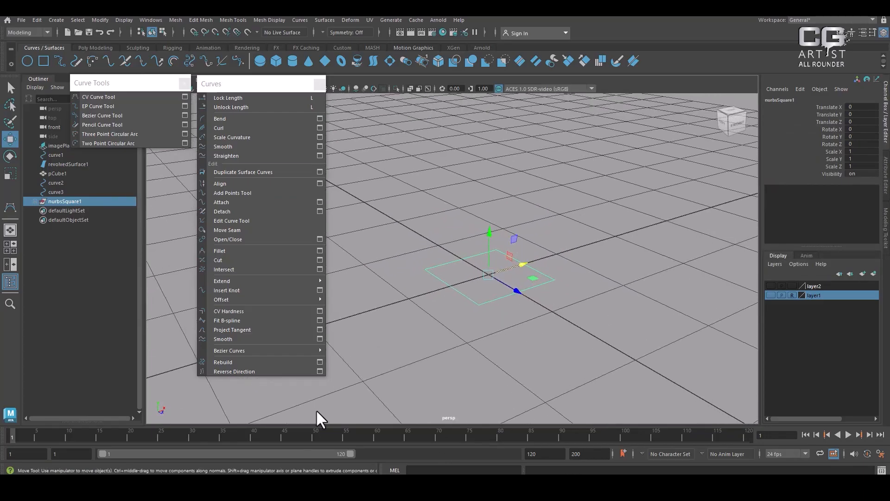
- Open the Attach Curves options, duplicate the NURBS square and move the copy along X beside the original
click(320, 202)
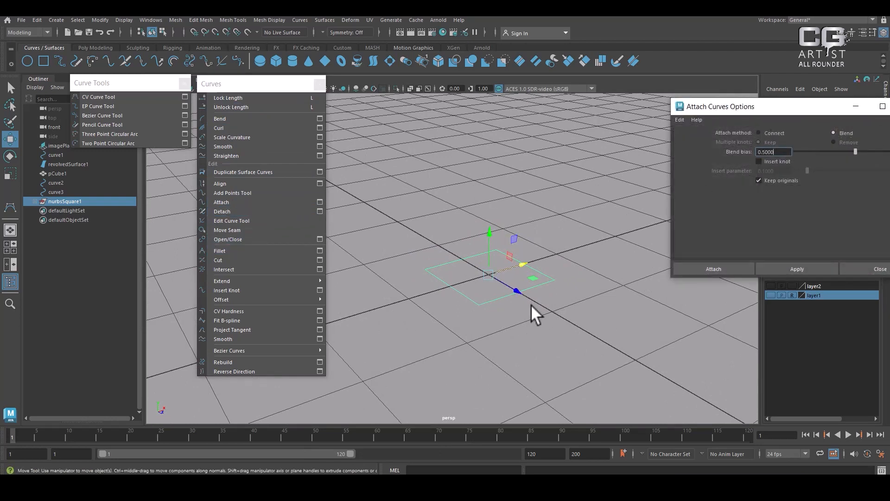
alt+middle_drag(520, 278, 512, 279)
key(ctrl+d)
drag(518, 273, 593, 285)
- Close the floating Curve Tools window and move the Curves window clear of the two squares
click(131, 82)
click(184, 84)
drag(240, 86, 115, 110)
alt+drag(224, 95, 474, 303)
alt+middle_drag(474, 303, 387, 298)
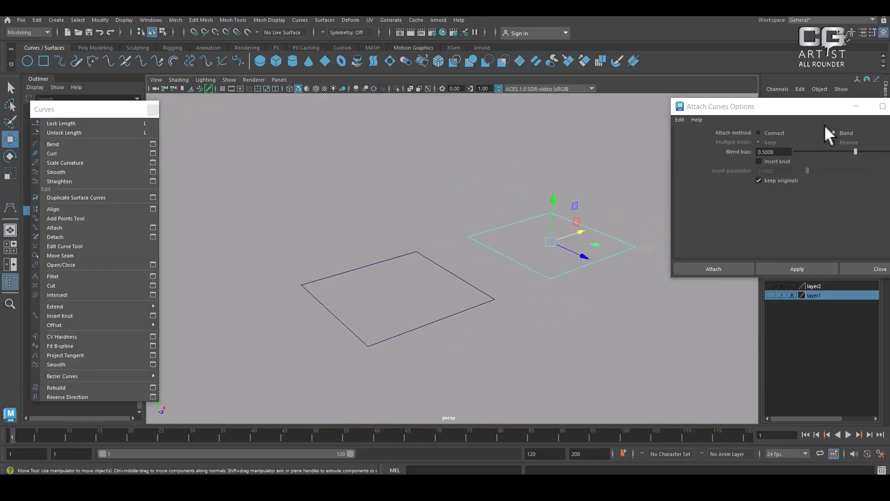
- Reset the Attach Curves options and attach the copied square's sides with Blend, bias 0.5, keeping the originals
click(675, 120)
click(687, 137)
click(813, 268)
alt+drag(578, 309, 566, 255)
alt+middle_drag(566, 255, 547, 298)
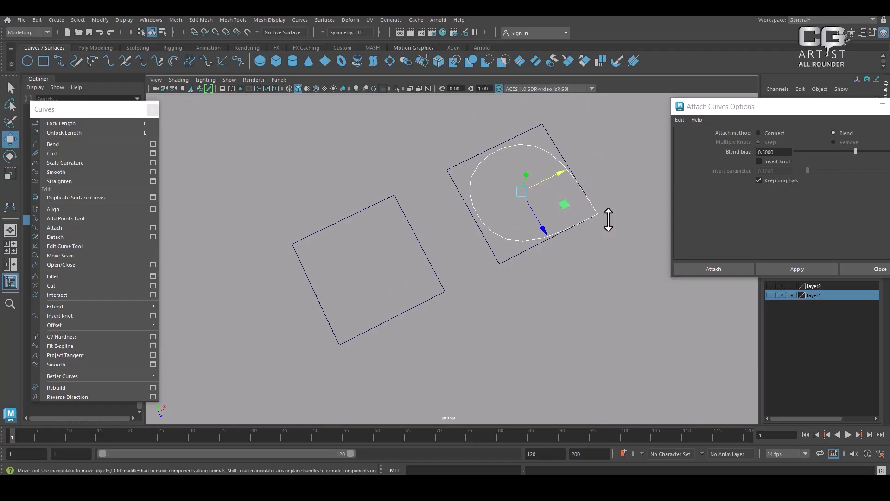
click(578, 287)
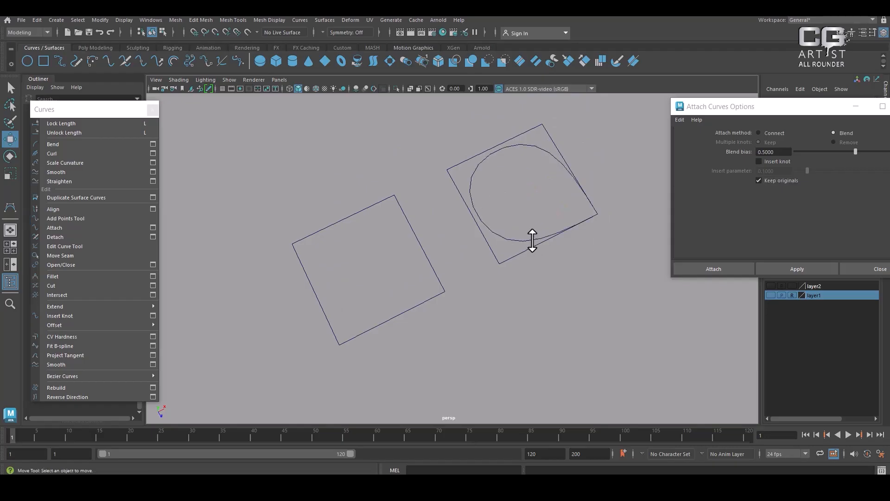
click(520, 238)
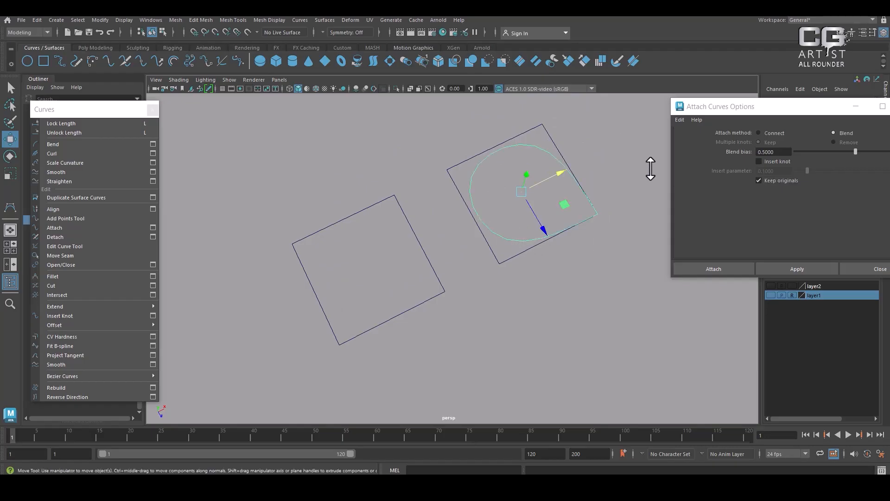
alt+drag(623, 221, 626, 252)
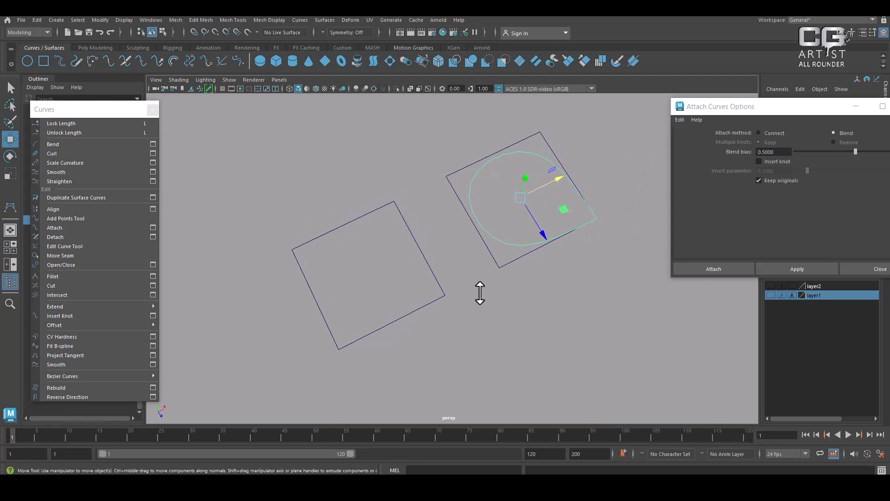
- Attach the original square's sides with the Connect method, keeping multiple knots and originals, and move the attached curve up about 0.475 units
drag(258, 195, 429, 381)
key(Up)
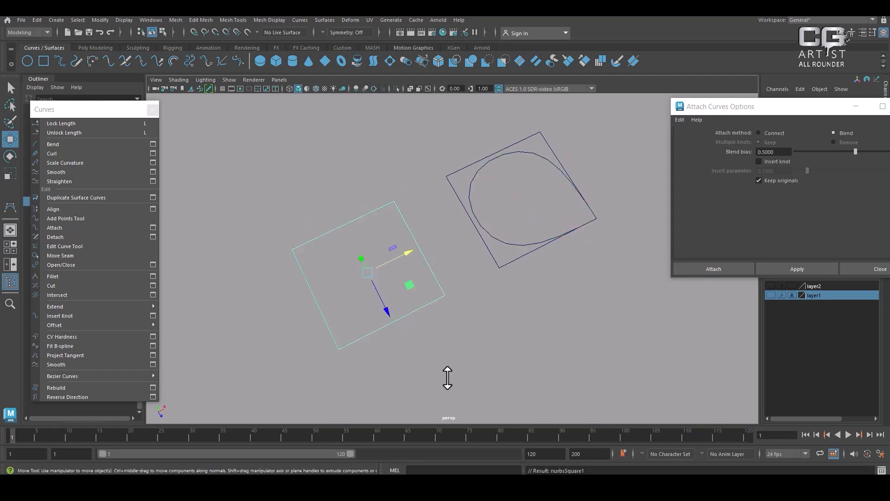
click(774, 133)
click(804, 268)
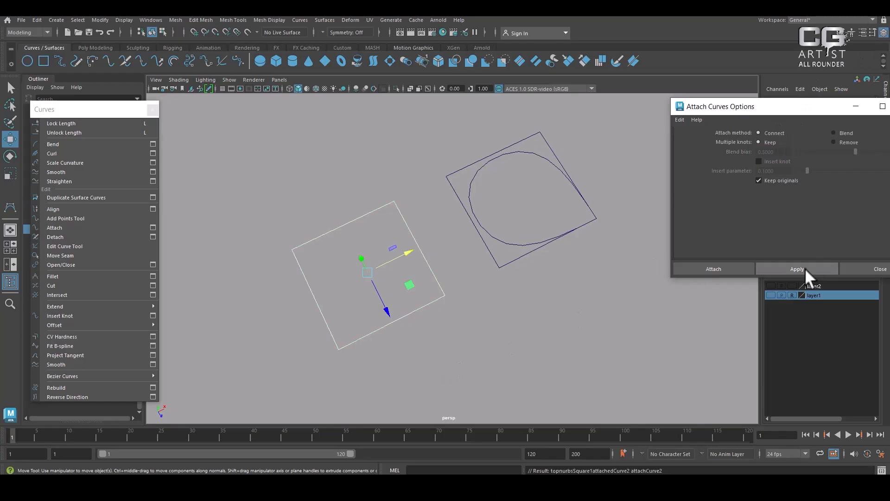
alt+drag(494, 324, 357, 219)
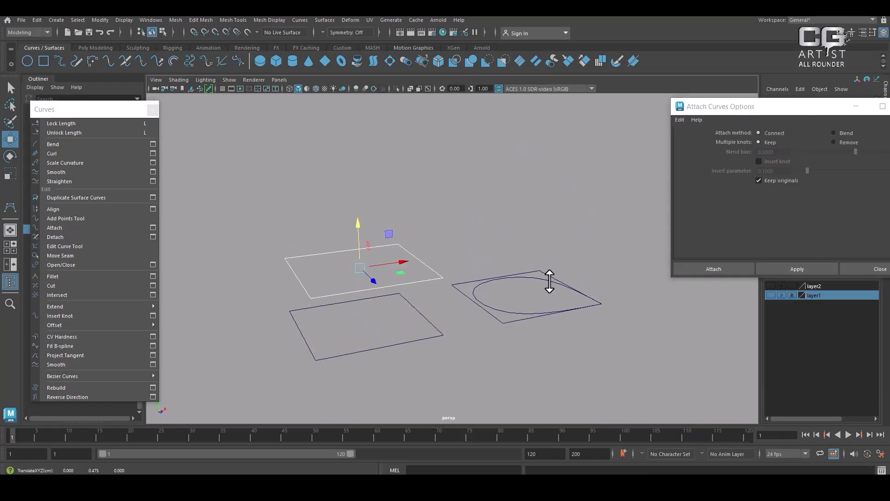
- Delete the construction history of the connected square curve and the original square's sides
click(445, 387)
click(376, 352)
drag(362, 290, 382, 273)
drag(473, 240, 308, 284)
drag(256, 195, 438, 370)
click(37, 20)
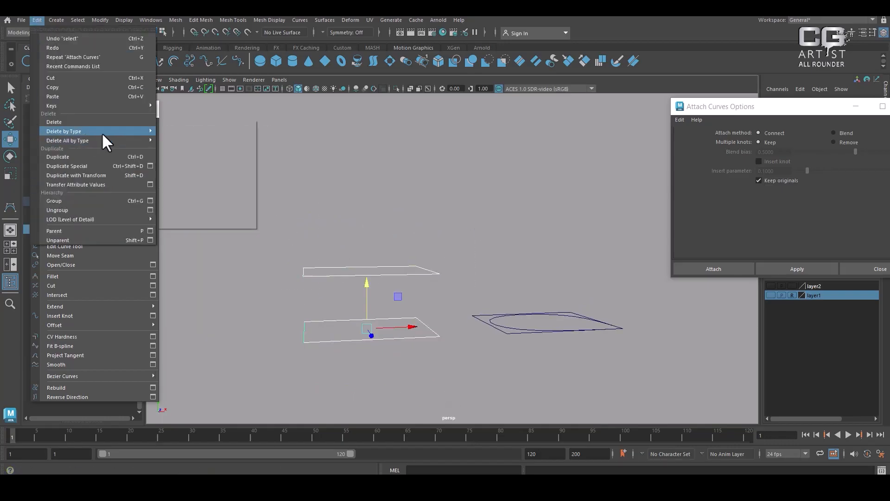
mouse_move(103, 134)
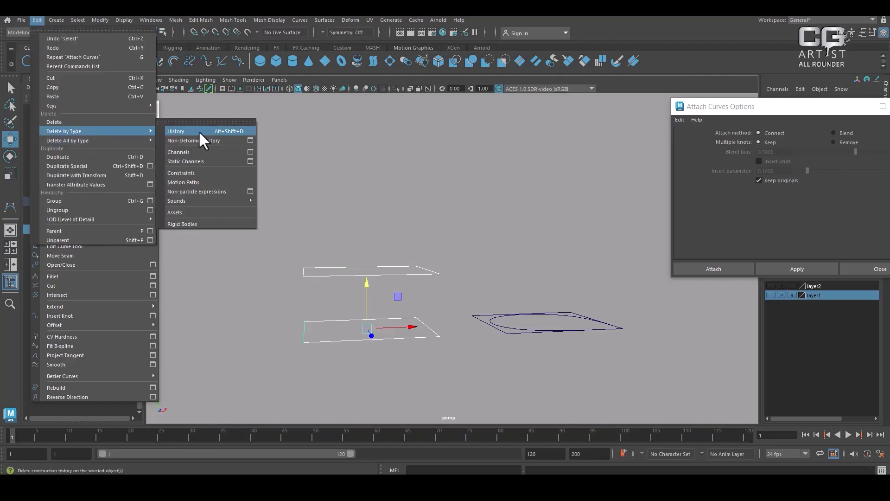
click(198, 131)
- Move the front side of the original square down about 0.31 units along Y and select the connected curve above it
click(357, 310)
click(357, 339)
drag(372, 314, 370, 333)
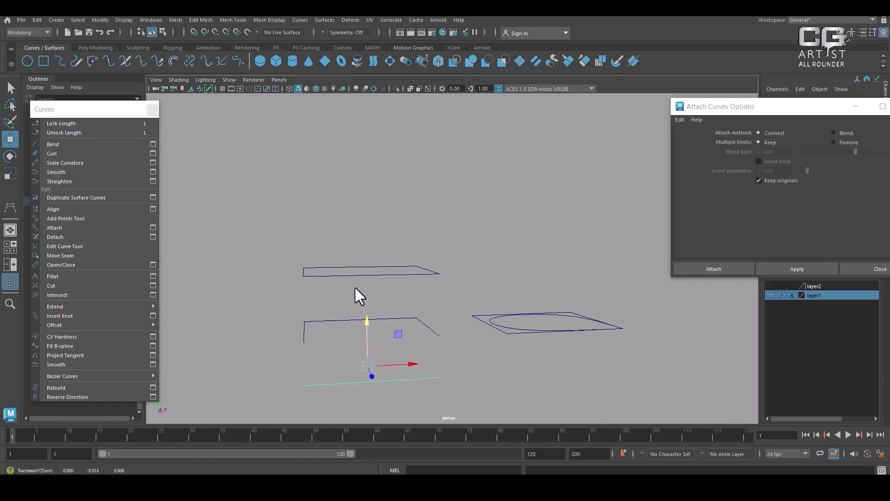
click(362, 268)
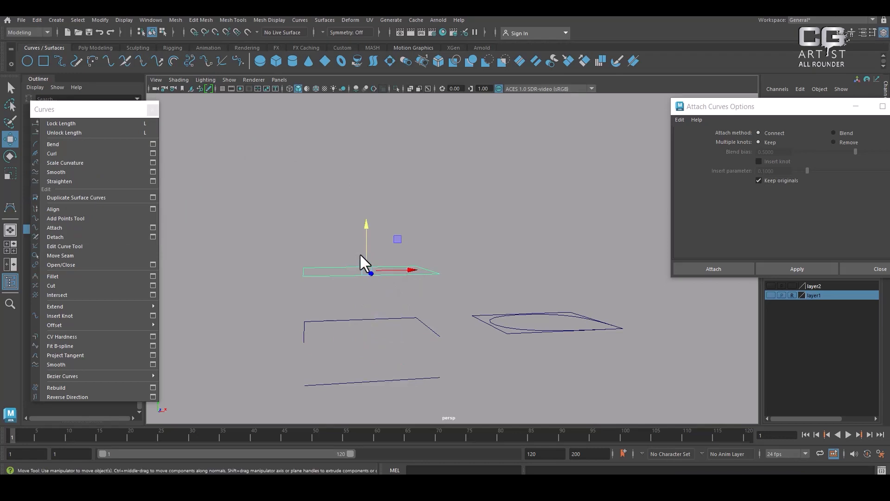
- Delete all the square curves and their attached copies, and close the Attach Curves options
alt+drag(359, 253, 536, 254)
drag(589, 201, 275, 419)
key(Delete)
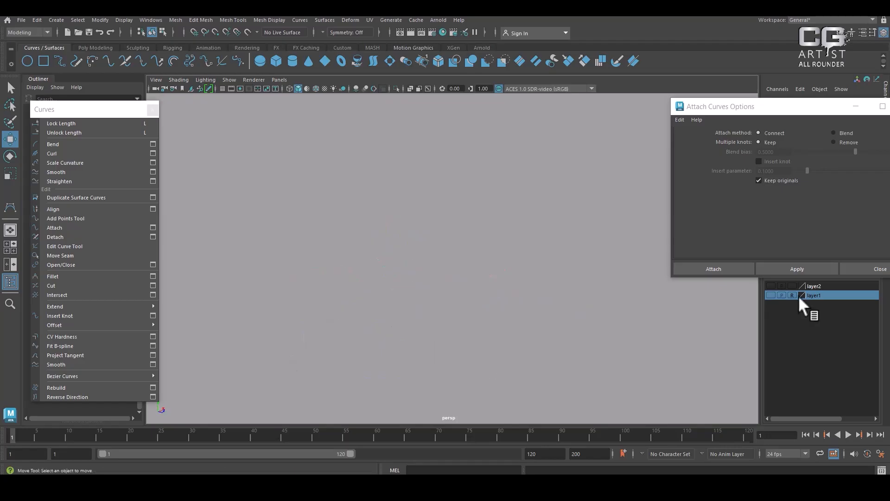
click(886, 271)
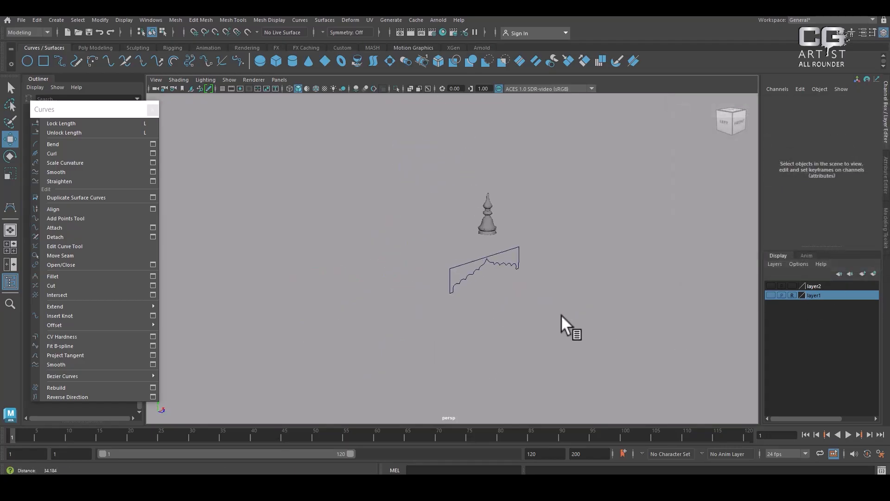
- Attach the two scalloped arch halves with the Connect method, keeping multiple knots and originals
scroll(579, 362, up, 2)
alt+middle_drag(505, 328, 555, 276)
scroll(554, 275, up, 3)
drag(573, 180, 531, 224)
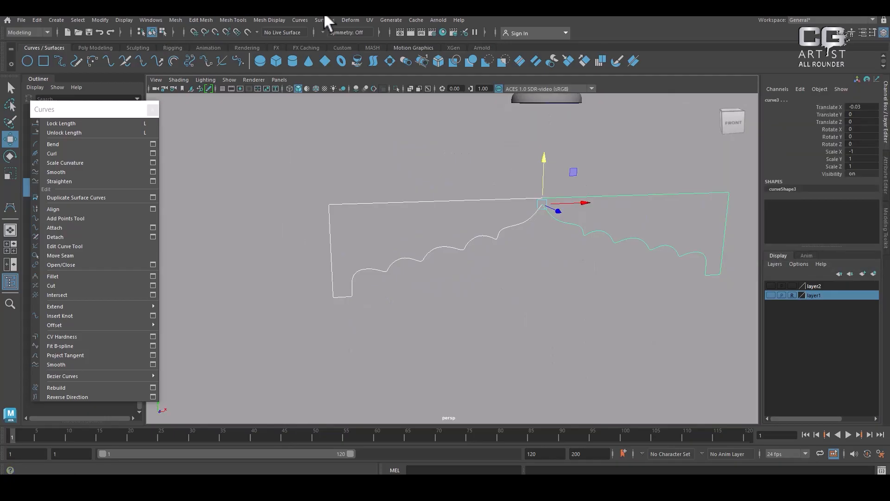
click(153, 227)
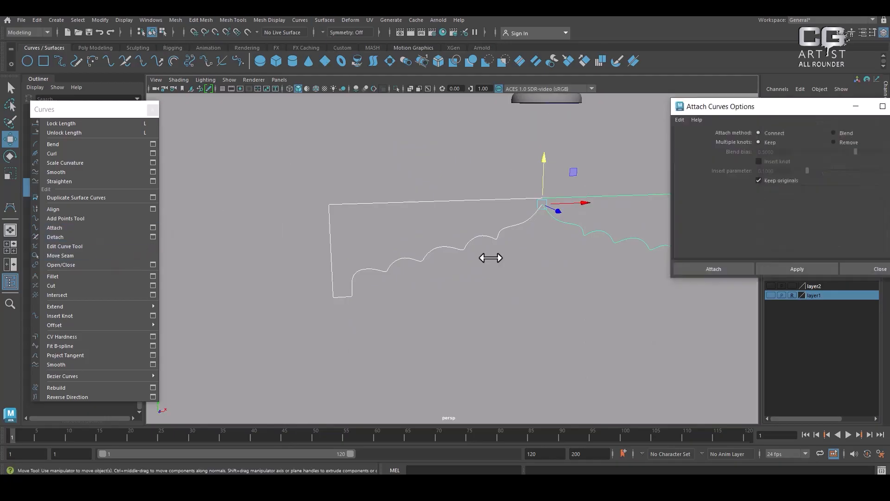
click(811, 267)
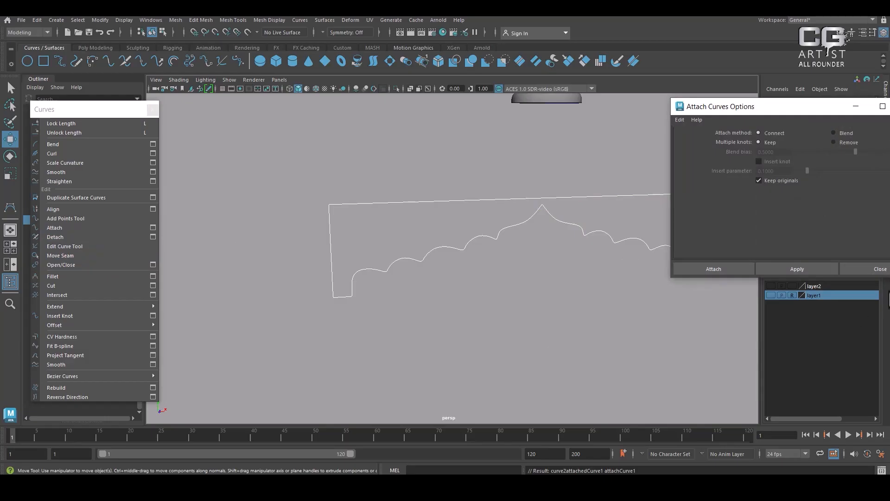
- Close the Attach Curves options and try moving one original arch half about -1.545 units along Z
click(880, 269)
alt+drag(631, 297, 547, 246)
click(548, 247)
click(518, 209)
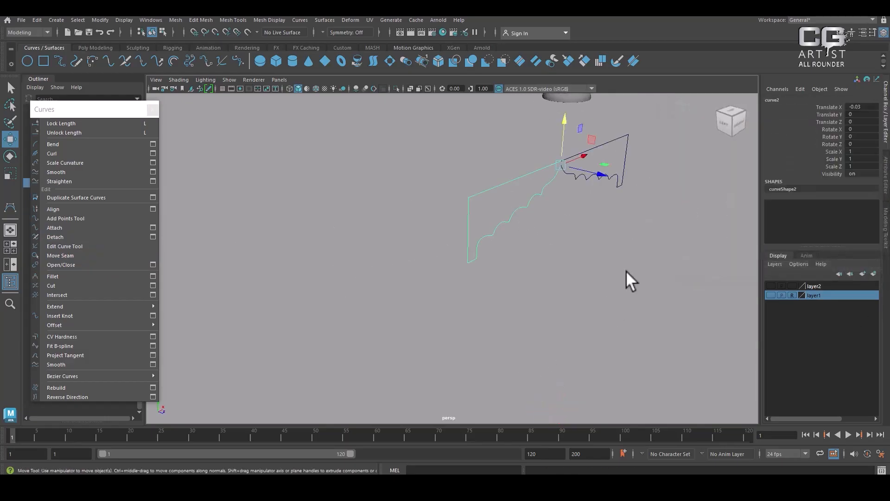
alt+drag(626, 273, 604, 237)
drag(593, 184, 532, 174)
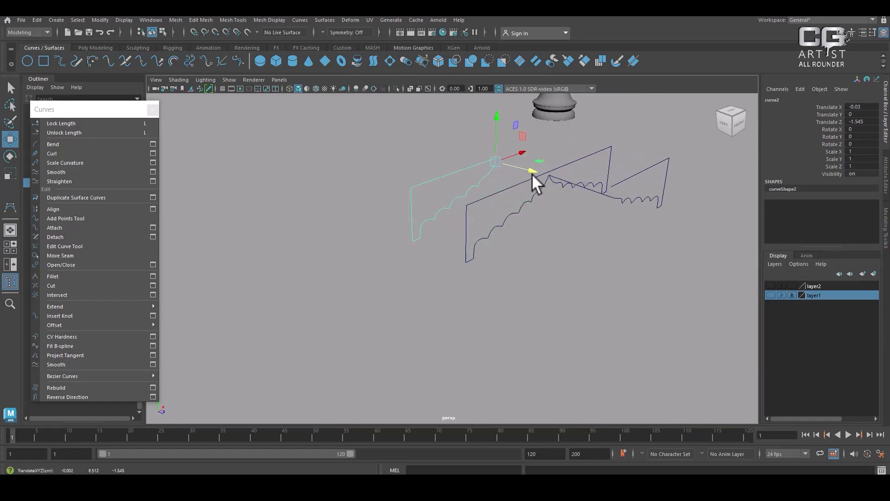
key(ctrl+z)
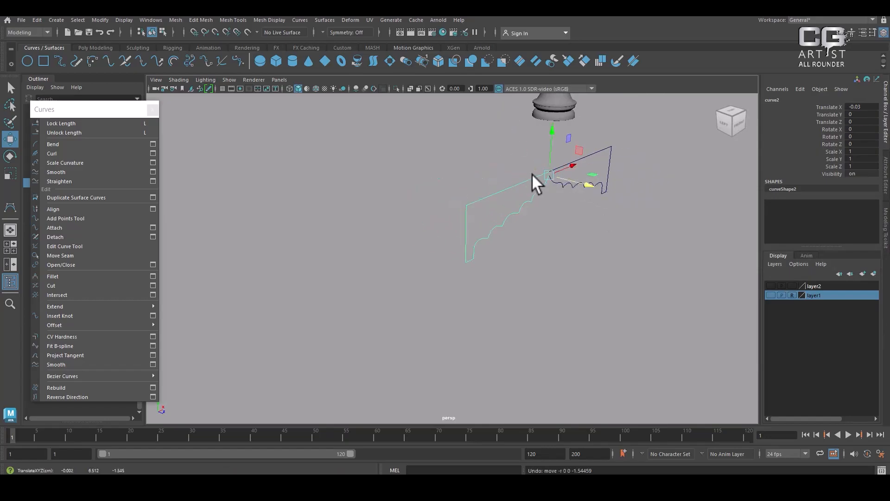
- Delete the construction history of the attached arch curve and its two original halves
click(643, 226)
drag(653, 150, 476, 301)
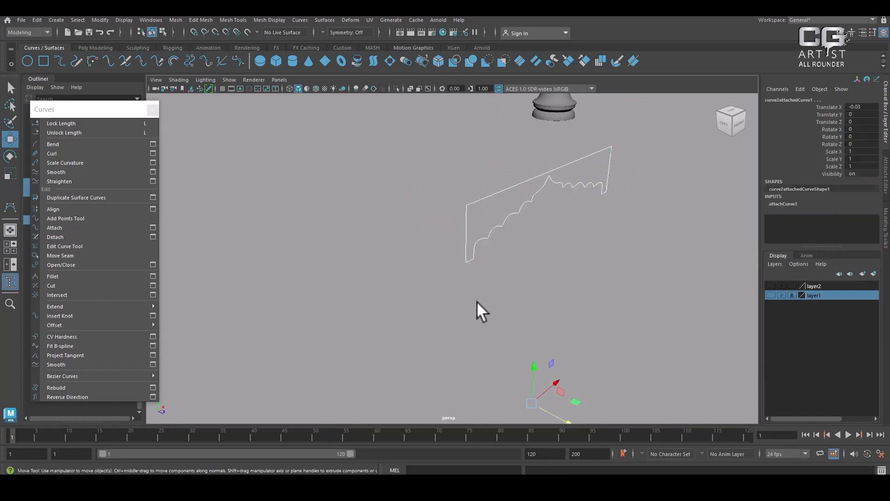
click(37, 20)
mouse_move(111, 130)
click(188, 133)
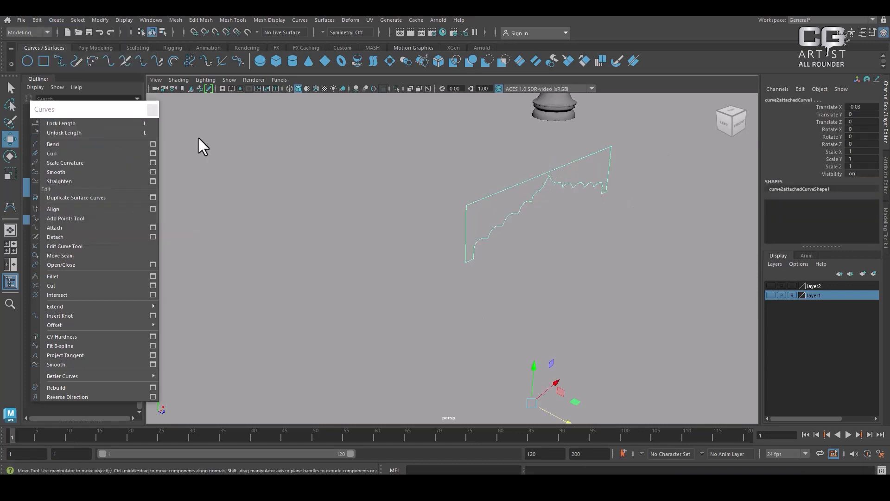
click(198, 138)
- Create a new shelf named cgartistallrounder
click(452, 45)
click(481, 45)
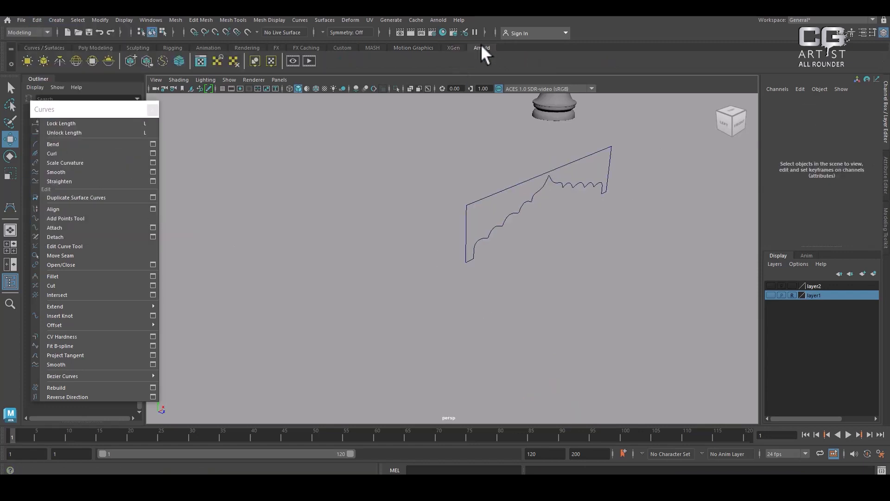
click(11, 63)
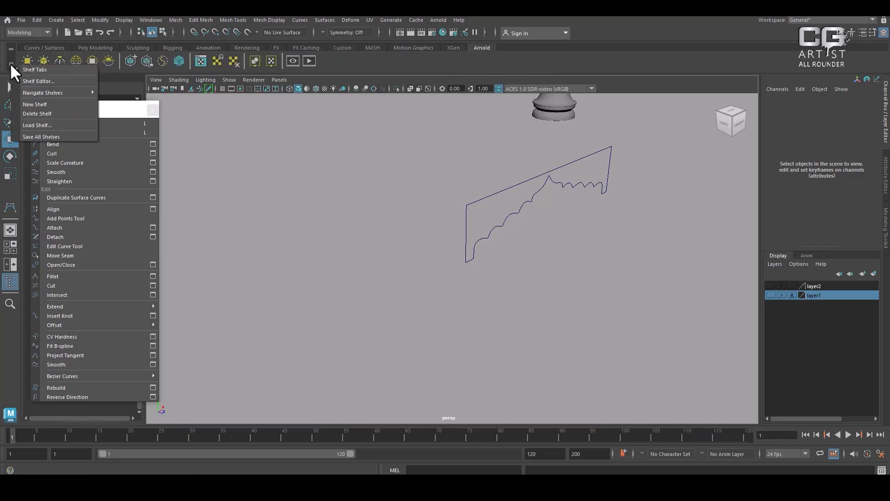
click(38, 105)
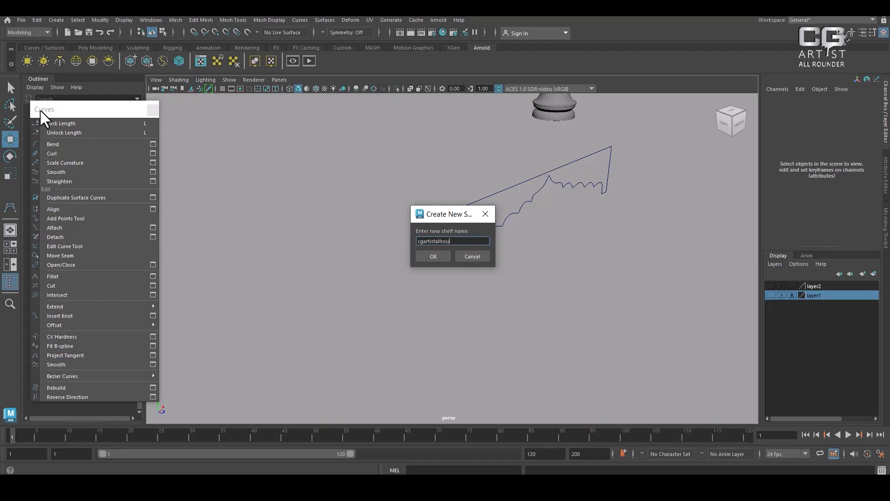
click(434, 255)
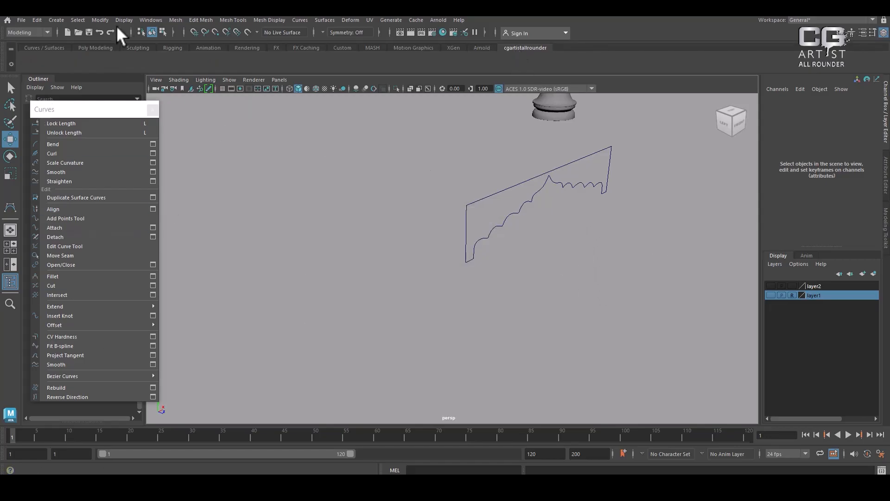
- Add the Delete History command to the cgartistallrounder shelf
click(63, 21)
mouse_move(35, 21)
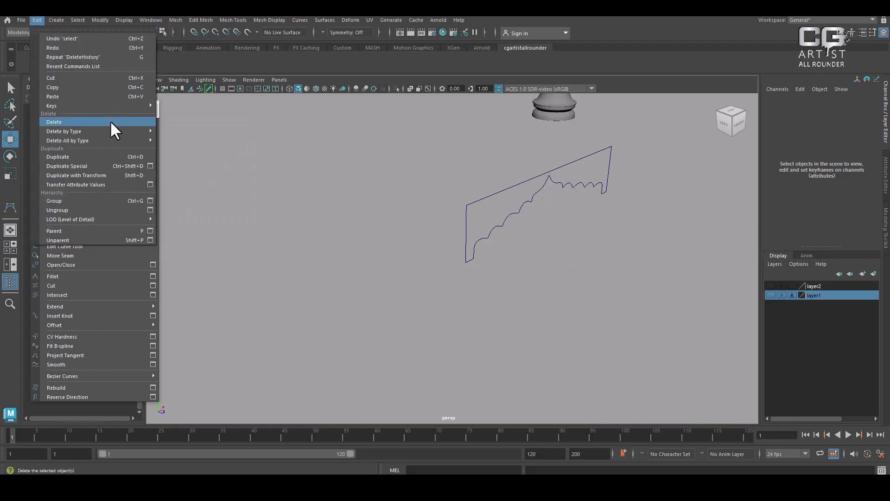
mouse_move(113, 127)
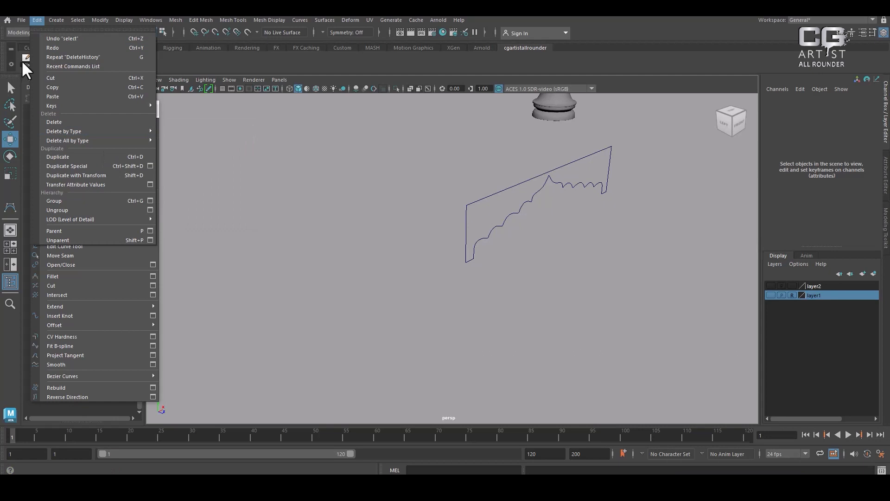
click(211, 198)
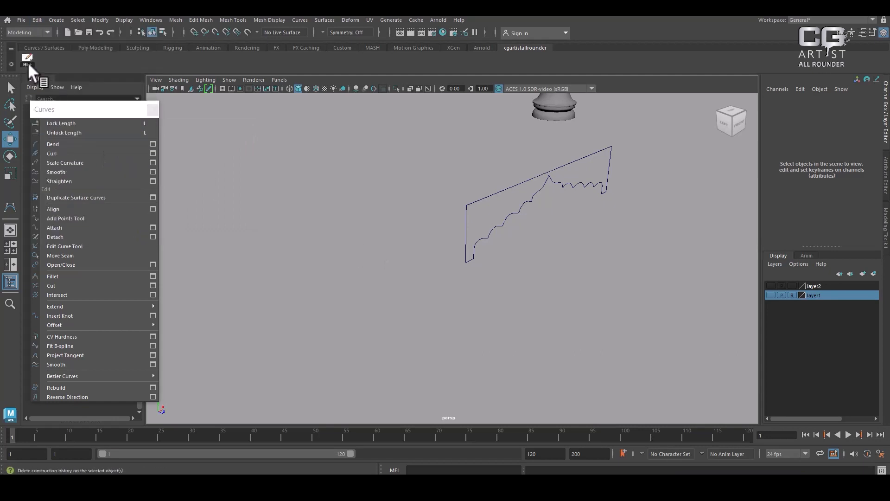
- Delete the construction history of the arch curves and the revolved spire using the custom shelf's Hist shortcut
drag(457, 263, 654, 147)
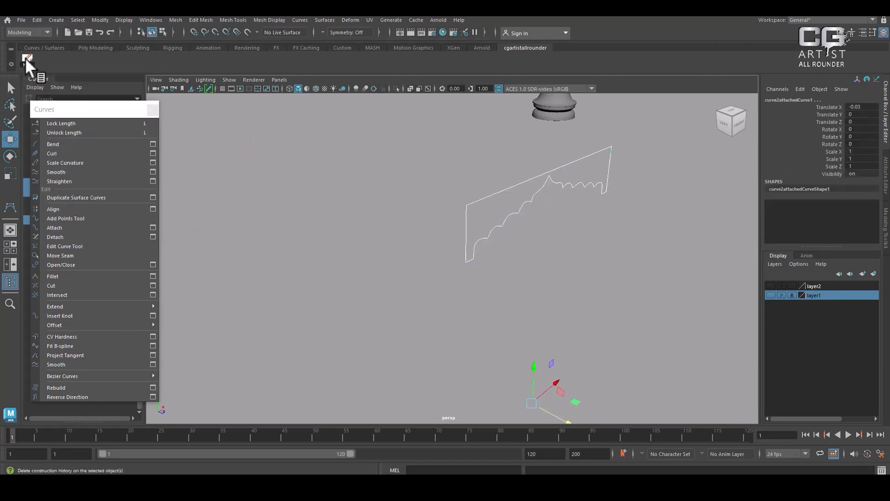
alt+middle_drag(593, 230, 560, 387)
scroll(560, 380, down, 2)
drag(527, 188, 470, 252)
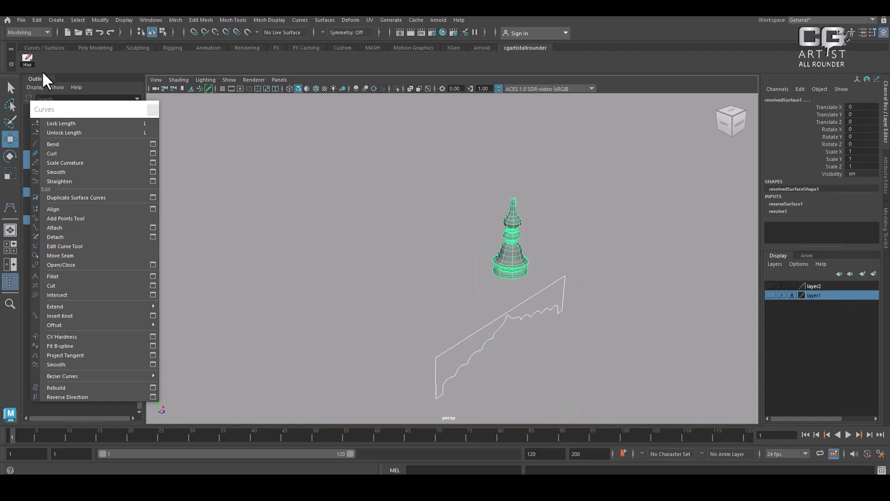
click(28, 60)
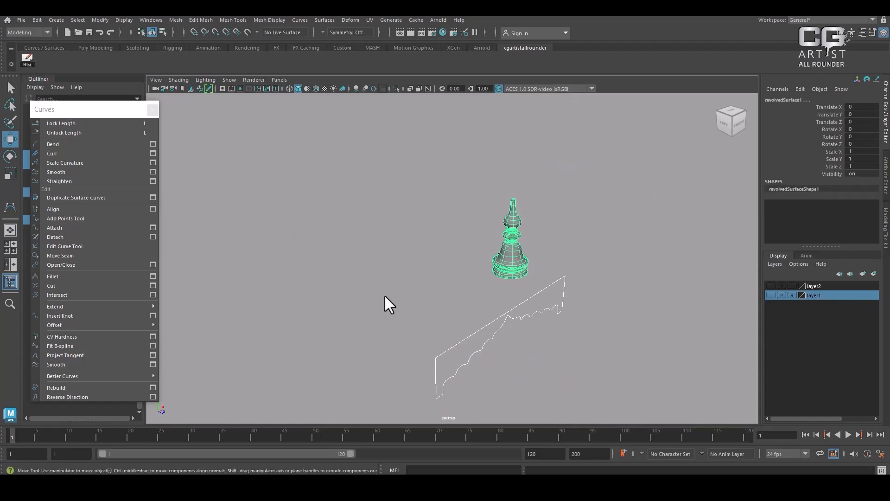
- Add the Center Pivot command to the cgartistallrounder shelf
alt+drag(568, 415, 593, 319)
click(593, 318)
click(585, 208)
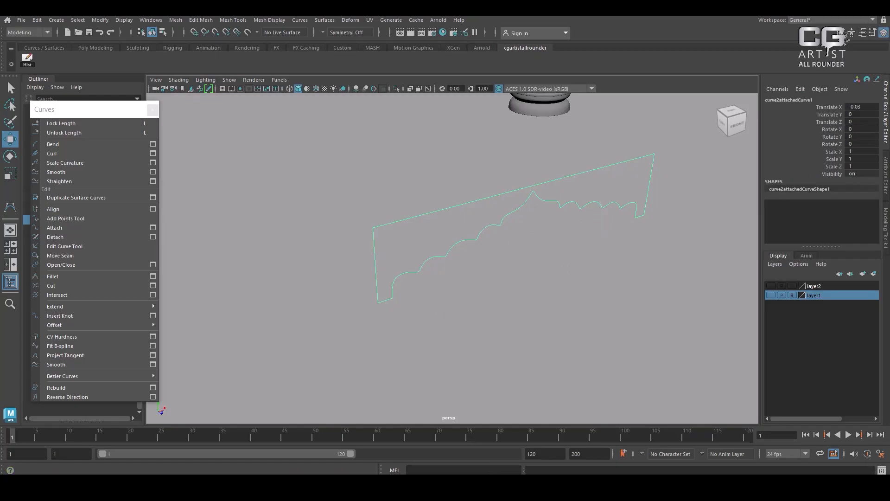
scroll(585, 299, down, 6)
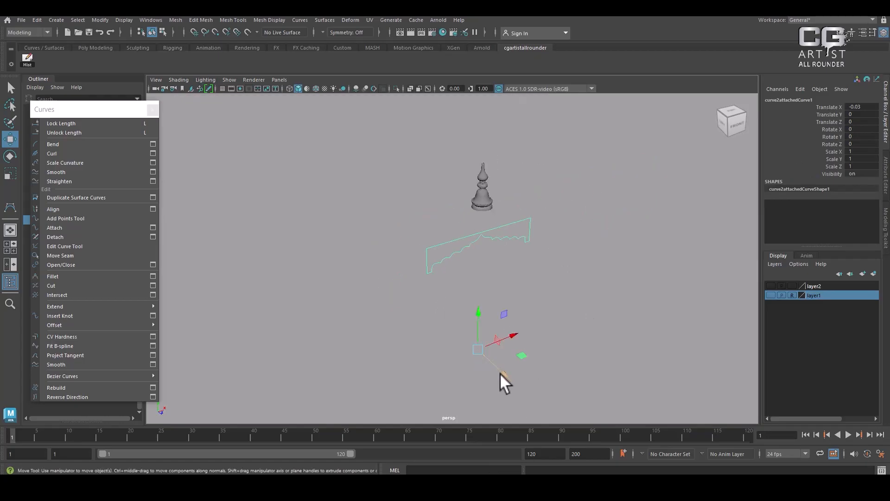
click(100, 19)
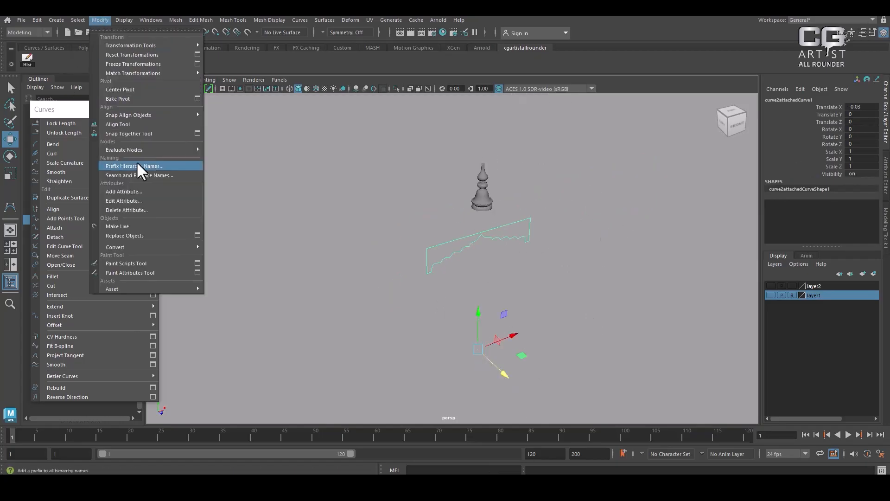
ctrl+shift+click(137, 89)
click(344, 326)
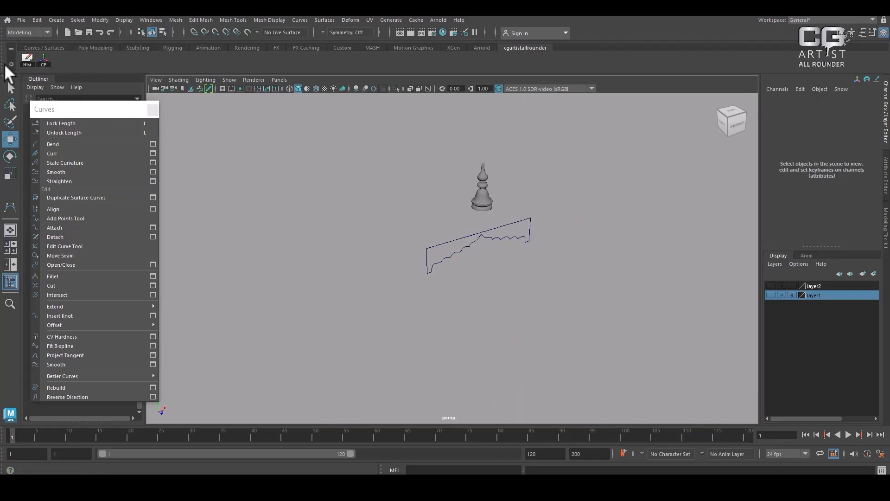
- Center the pivots of all the scalloped arch curves using the custom shelf's CP shortcut
drag(552, 217, 355, 299)
click(42, 58)
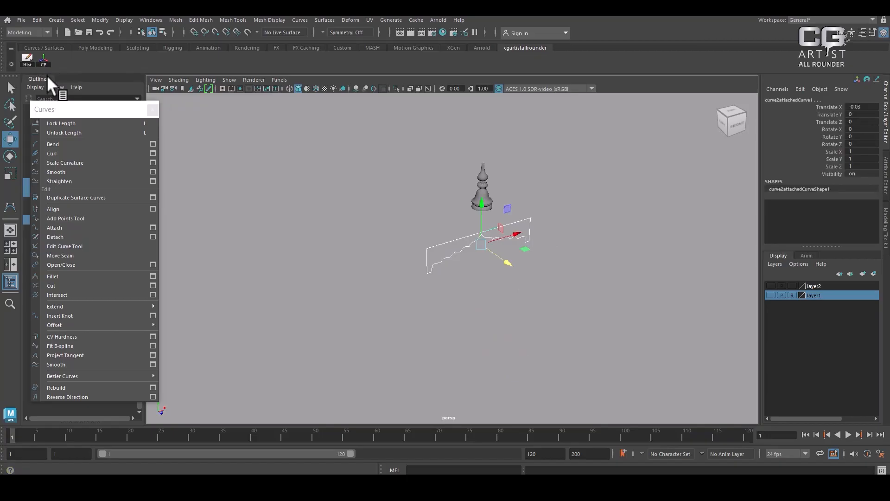
alt+right_drag(370, 269, 607, 302)
click(613, 302)
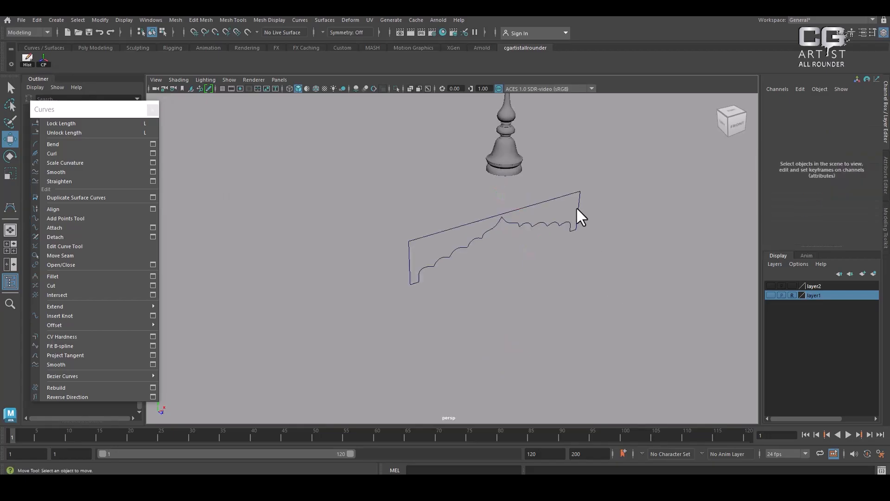
- Delete the two original arch halves while keeping the attached arch curve temporarily hidden
click(578, 206)
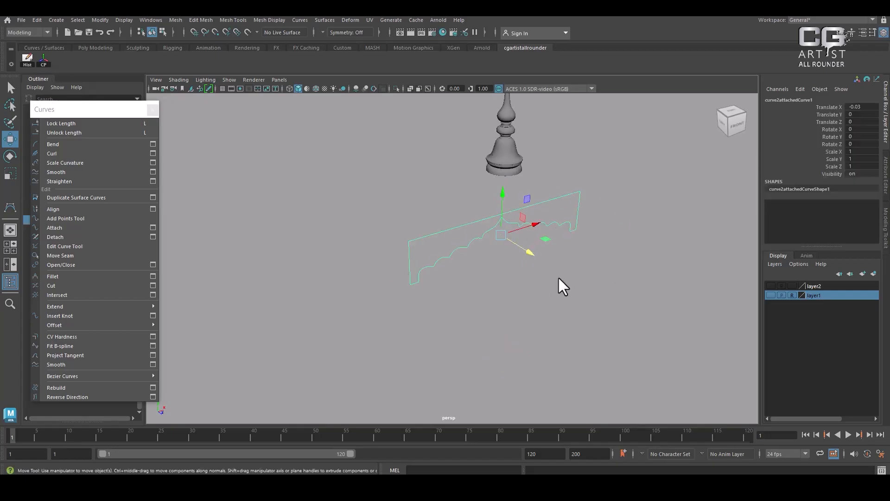
key(h)
drag(582, 203, 448, 268)
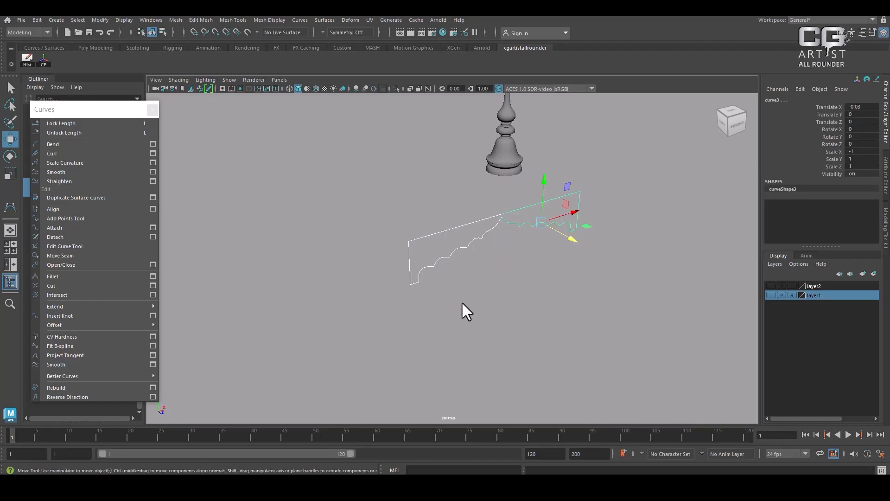
key(Delete)
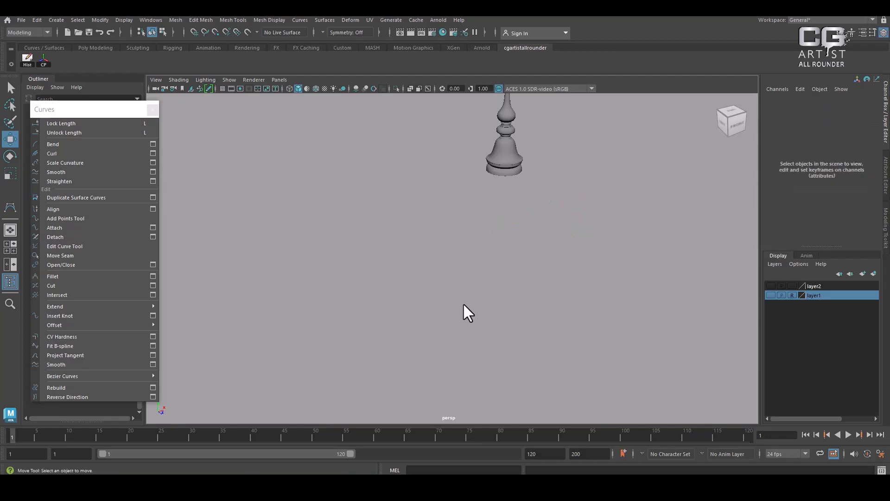
key(ctrl+shift+h)
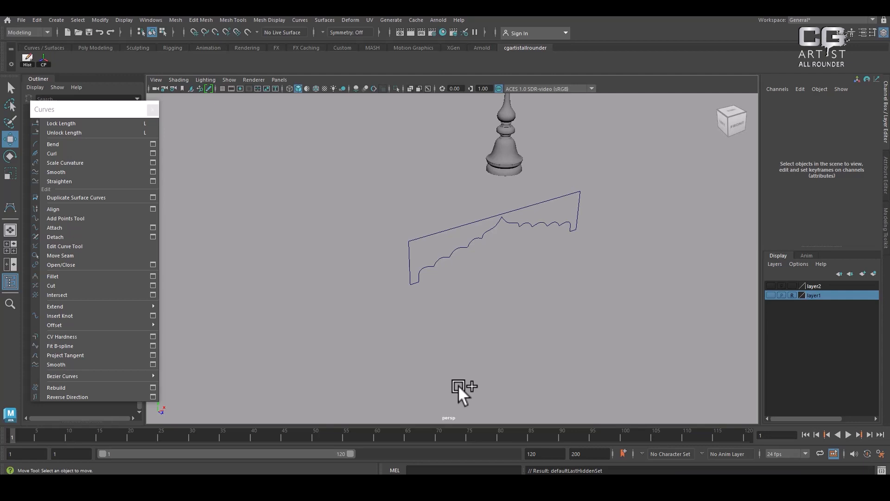
- Hide the revolved spire and show it again
shift+click(494, 159)
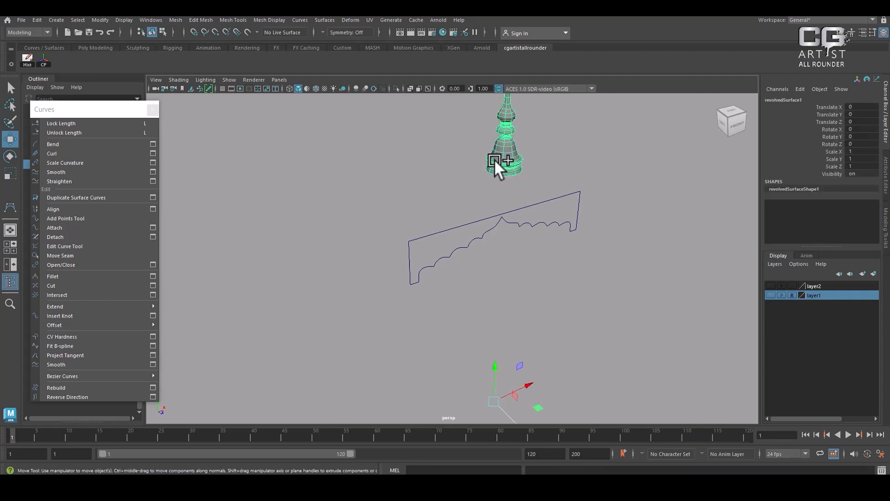
key(h)
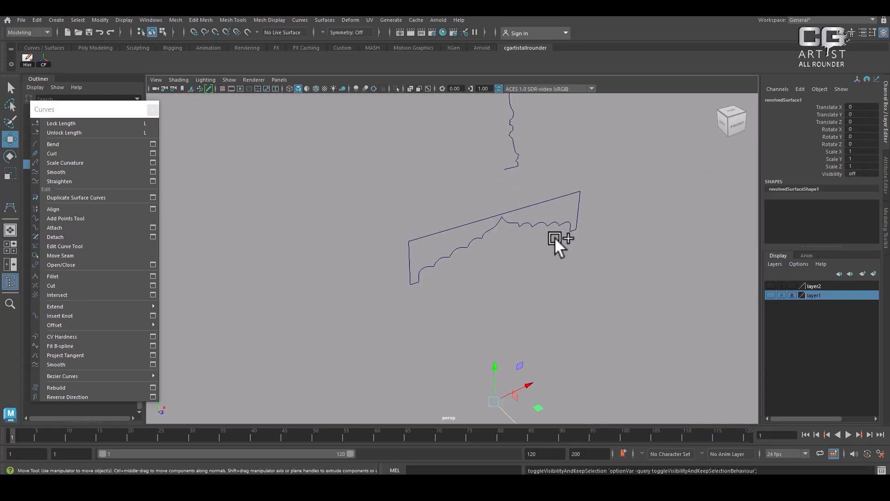
key(ctrl+shift+h)
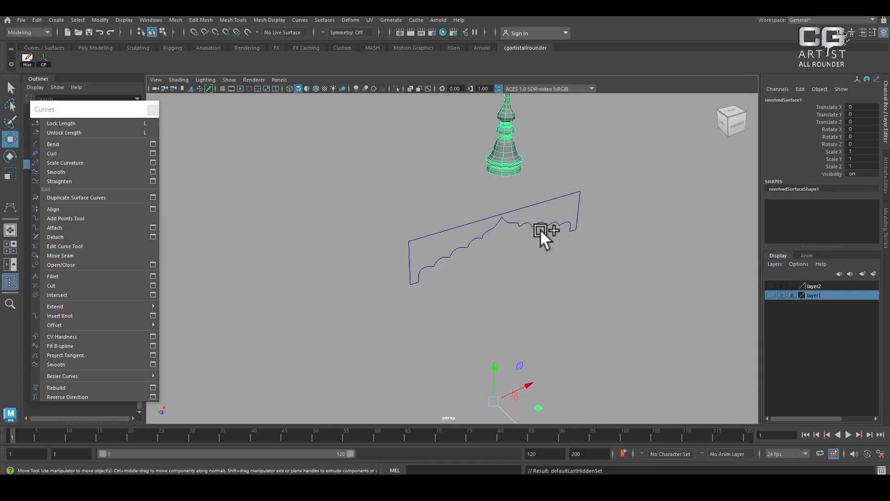
- Select the attached arch curve and examine its shape from the front and at an angle
click(602, 254)
click(521, 226)
scroll(546, 207, down, 3)
scroll(546, 207, up, 3)
alt+drag(616, 297, 599, 291)
mouse_move(573, 335)
alt+mouse_down()
mouse_move(584, 329)
mouse_move(562, 314)
mouse_move(579, 338)
alt+mouse_up()
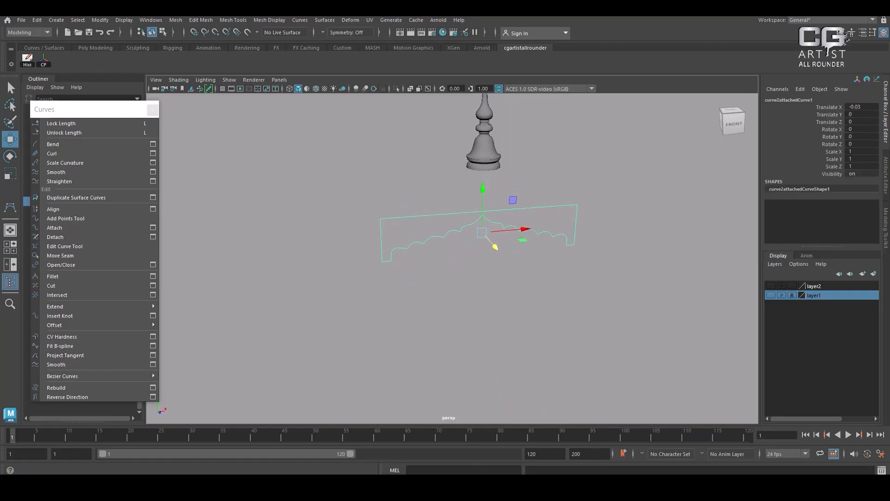
mouse_move(497, 491)
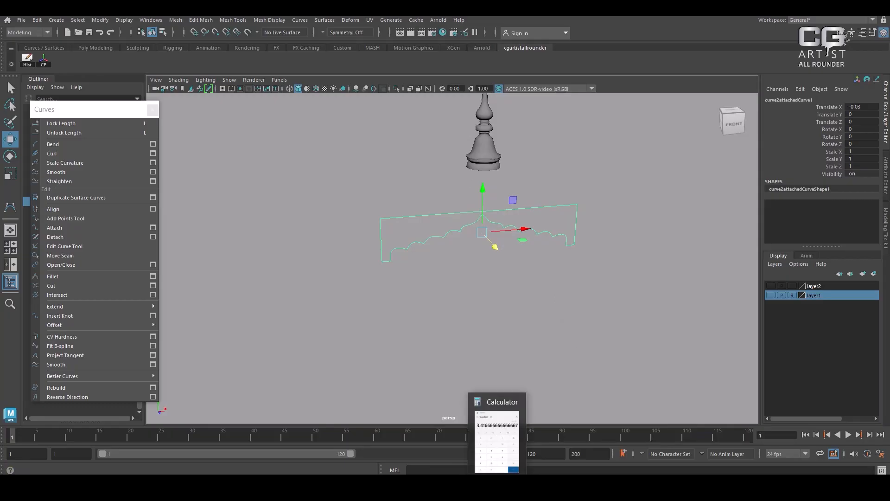
click(497, 492)
click(427, 133)
alt+drag(588, 344, 614, 318)
click(606, 324)
click(471, 182)
mouse_move(597, 316)
alt+mouse_down()
mouse_move(576, 301)
mouse_move(569, 270)
mouse_move(548, 266)
mouse_move(539, 282)
mouse_move(591, 302)
alt+mouse_up()
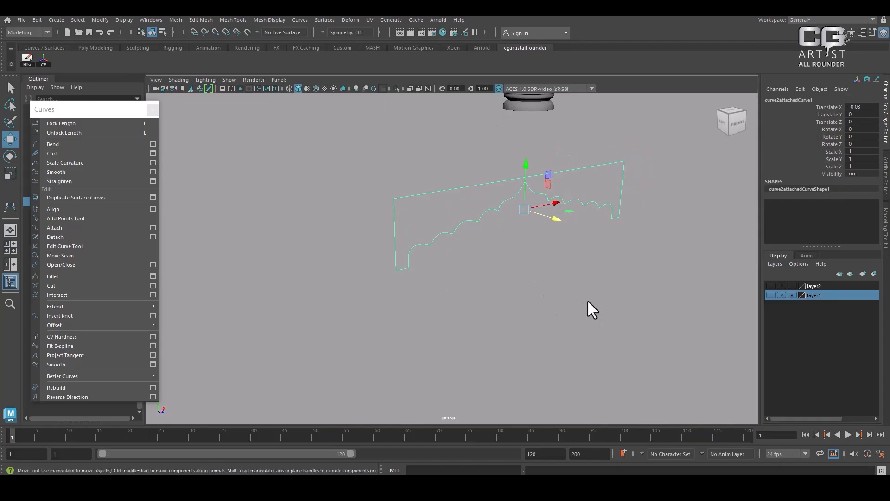
- Duplicate the attached arch curve and move the copy about 0.134 units along Z
click(602, 323)
click(468, 184)
alt+drag(559, 280, 629, 288)
key(ctrl+d)
drag(606, 197, 695, 238)
key(space)
alt+right_drag(517, 255, 625, 309)
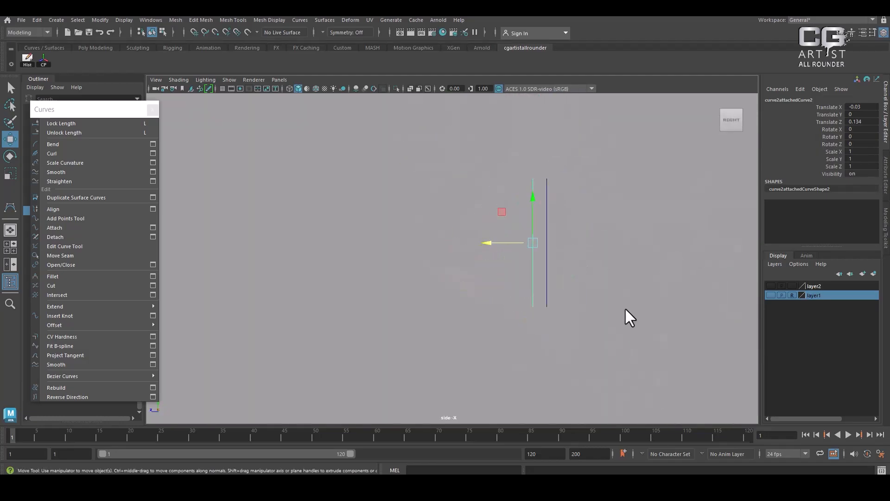
- Select both arch curves in shaded display and keep the surface commands open in a floating palette
alt+drag(613, 300, 632, 238)
click(648, 223)
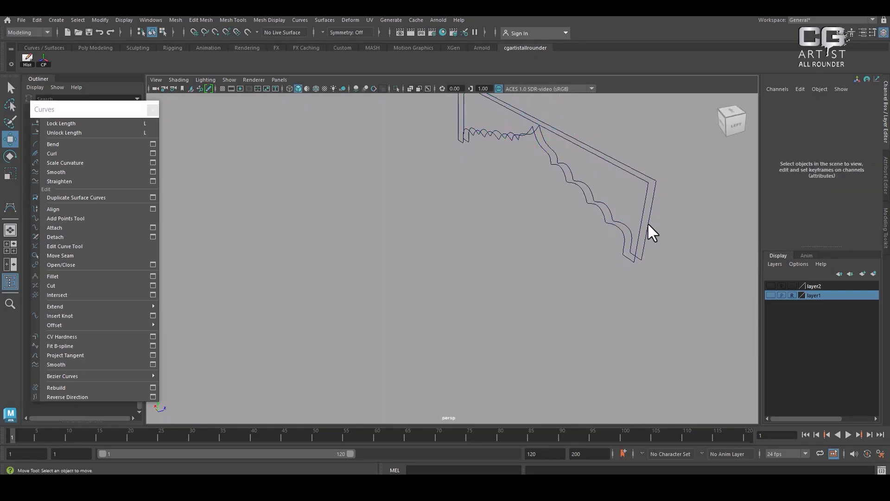
click(649, 217)
shift+click(622, 230)
mouse_move(622, 234)
alt+mouse_down()
mouse_move(585, 253)
mouse_move(487, 261)
mouse_move(442, 285)
mouse_move(485, 311)
mouse_move(529, 276)
mouse_move(485, 290)
alt+mouse_up()
key(5)
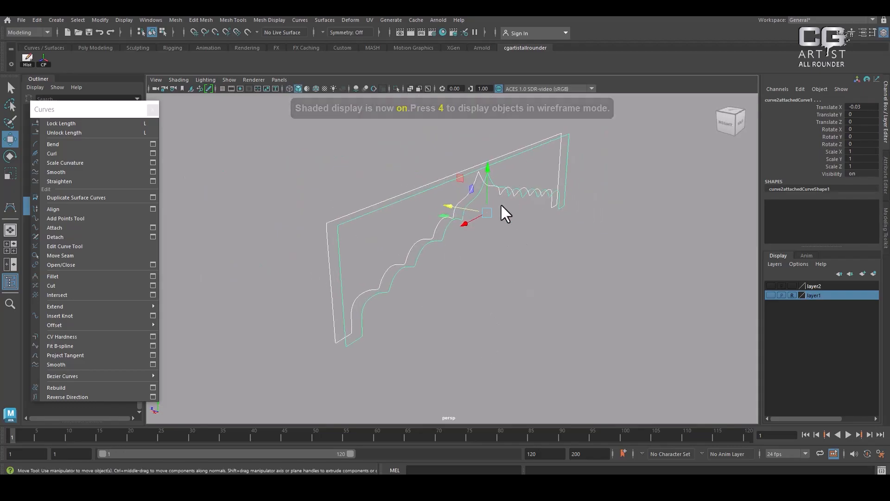
click(324, 19)
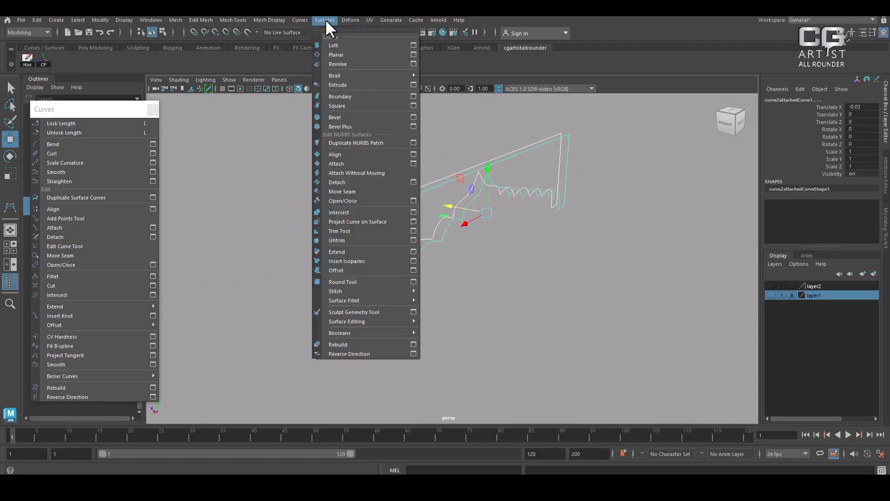
click(357, 31)
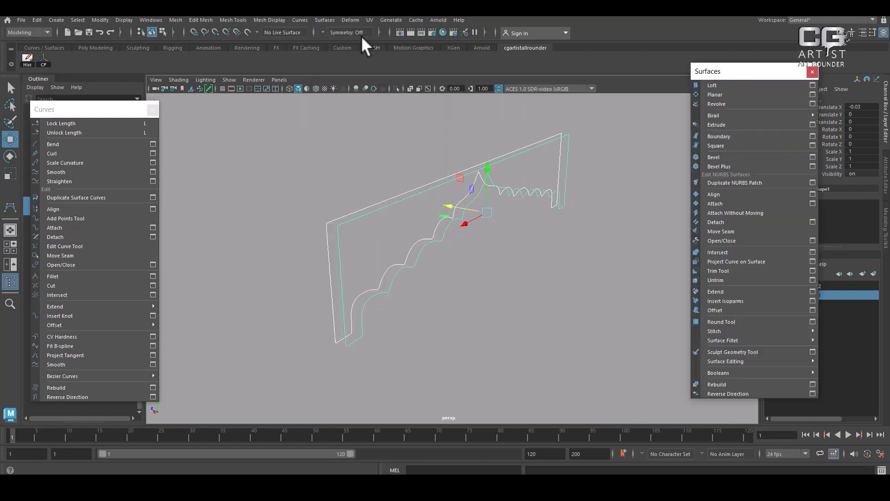
click(720, 86)
alt+drag(523, 283, 443, 276)
key(ctrl+z)
- Loft a surface between the offset copy and the original arch curve
click(444, 274)
alt+drag(489, 242, 524, 242)
click(319, 263)
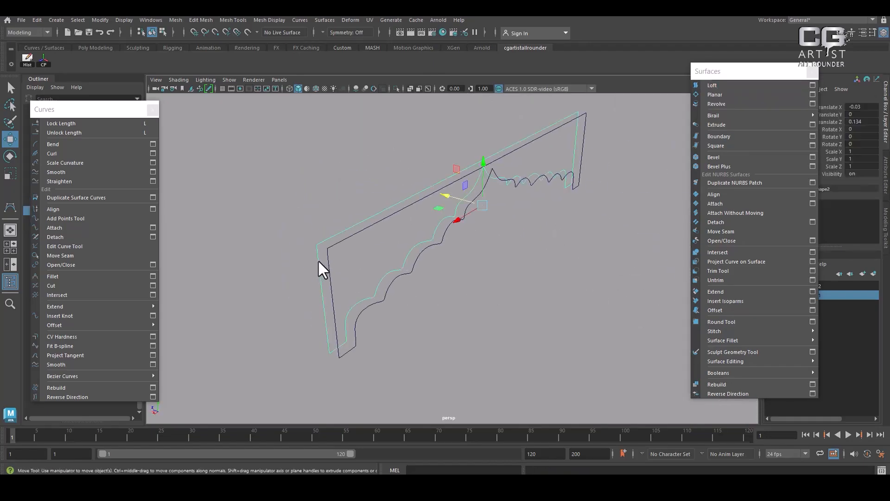
shift+click(340, 241)
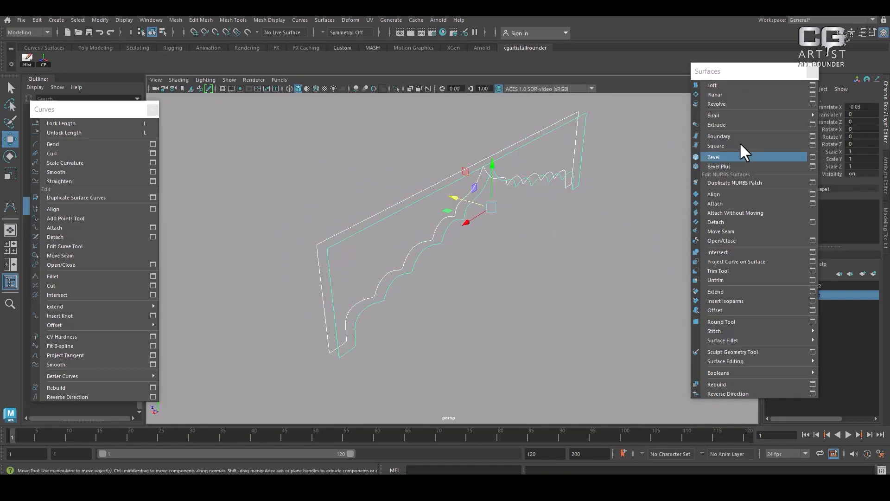
click(738, 84)
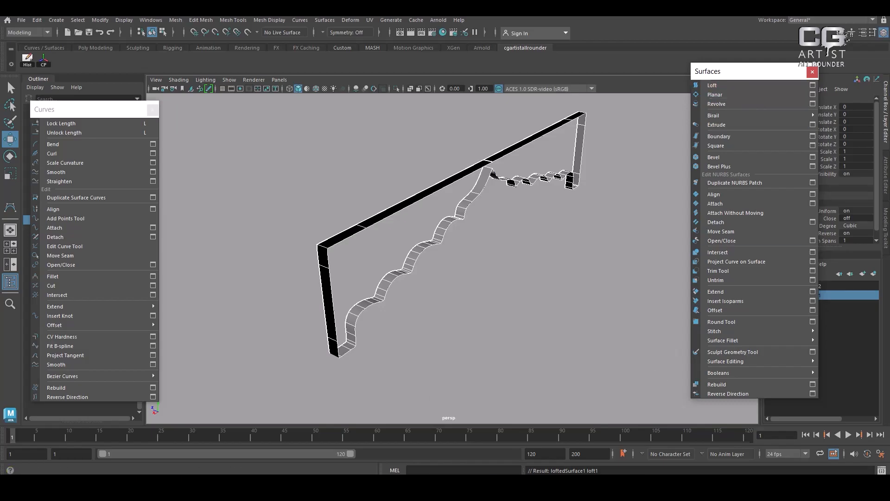
- Switch to ACDSee Quick View, examine the arch shapes in the pooja mandir reference photos, and minimize the viewer
click(454, 433)
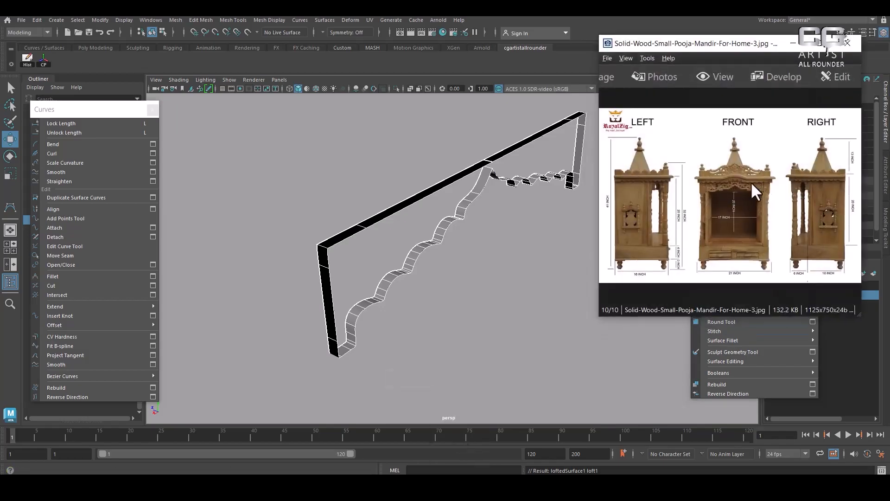
scroll(751, 202, up, 1)
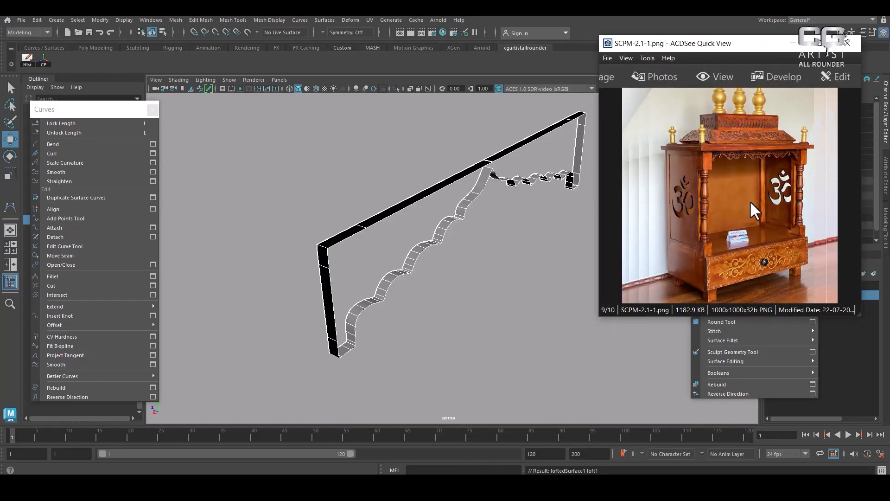
scroll(729, 164, up, 2)
scroll(732, 166, down, 1)
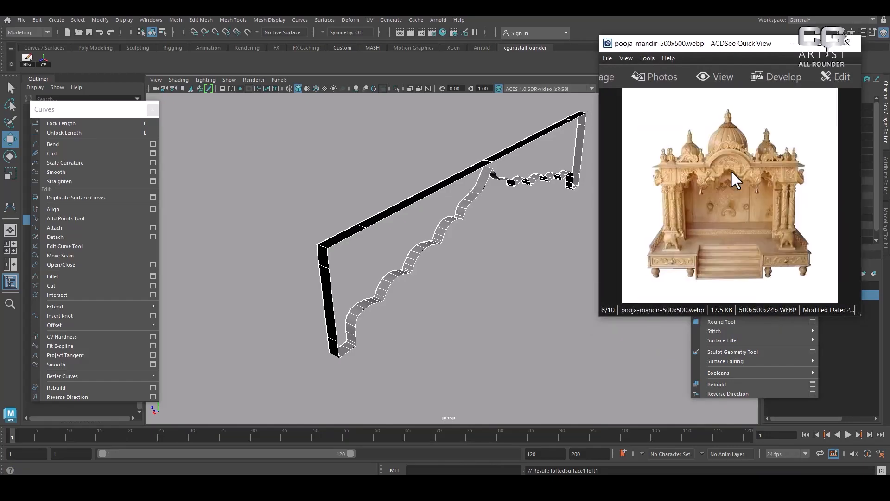
scroll(731, 169, up, 2)
scroll(731, 170, up, 4)
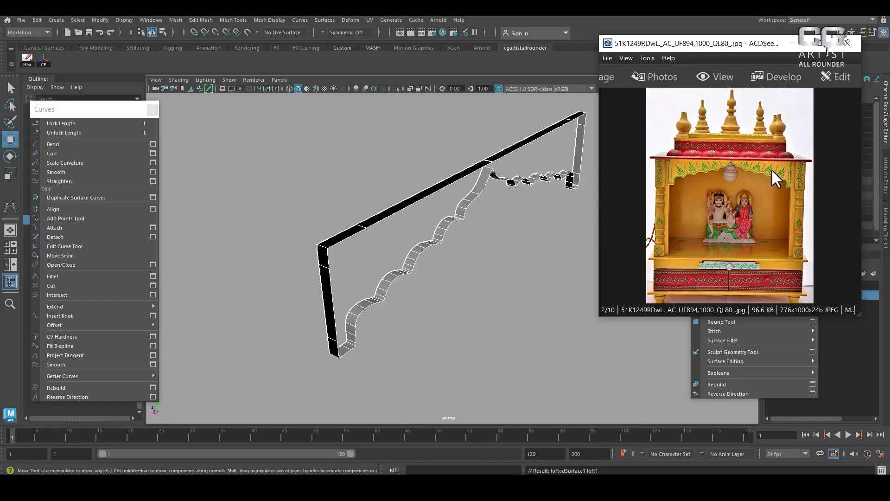
click(793, 43)
- Show the selection mask icons and disable the selection of surface objects so only the curves can be picked
click(528, 184)
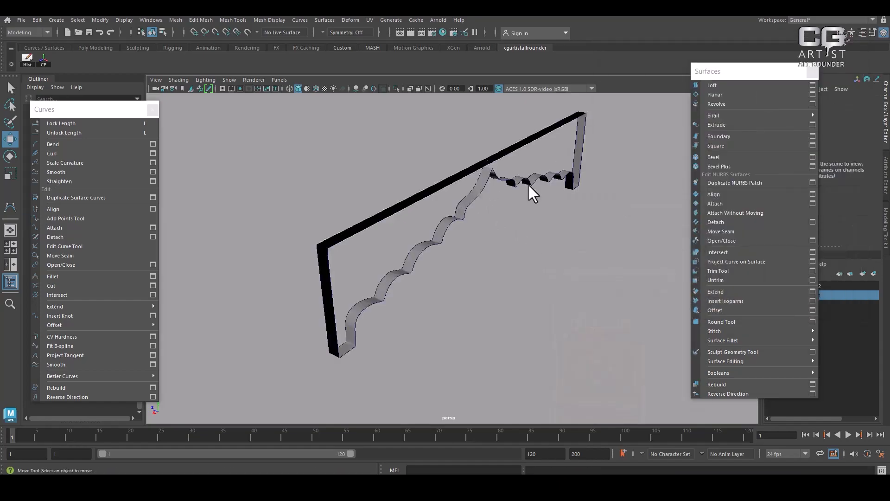
click(581, 146)
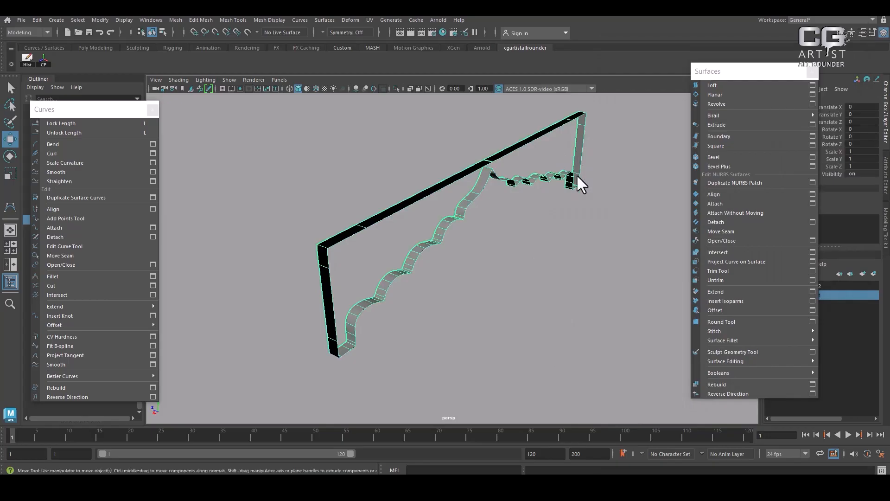
click(174, 32)
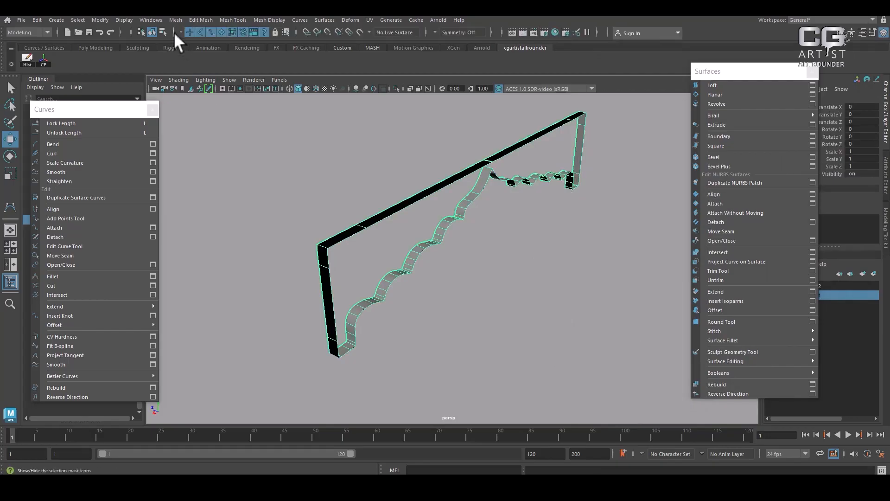
click(374, 143)
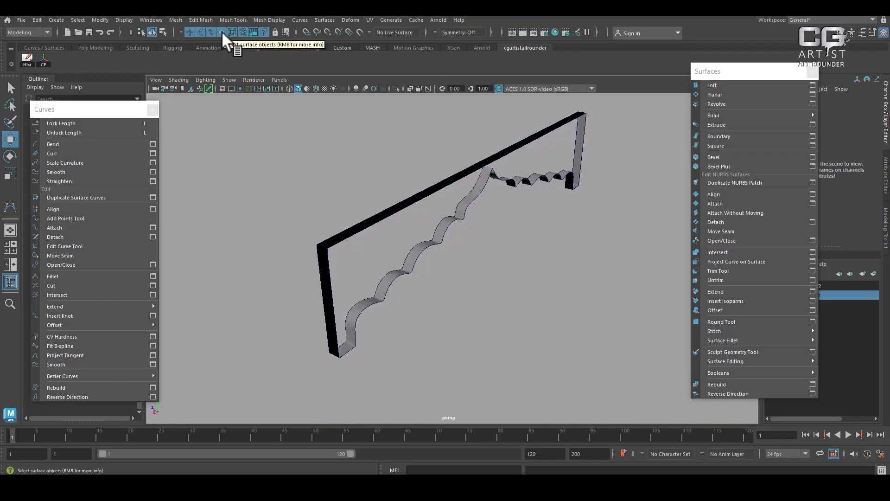
- Try to fill the offset copy of the arch curve with a planar surface
click(532, 176)
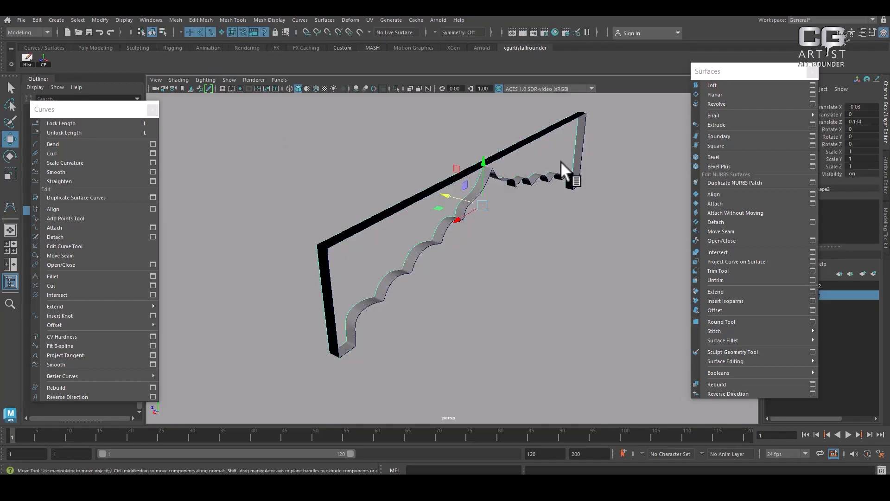
click(580, 144)
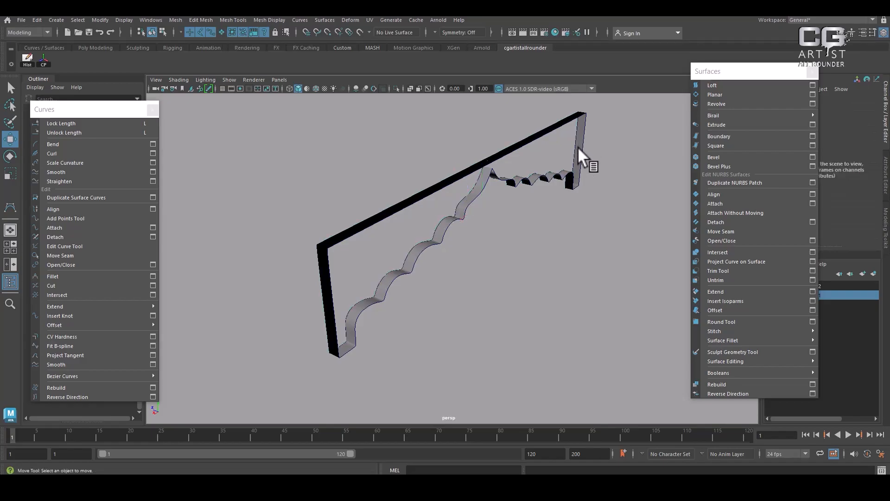
click(574, 142)
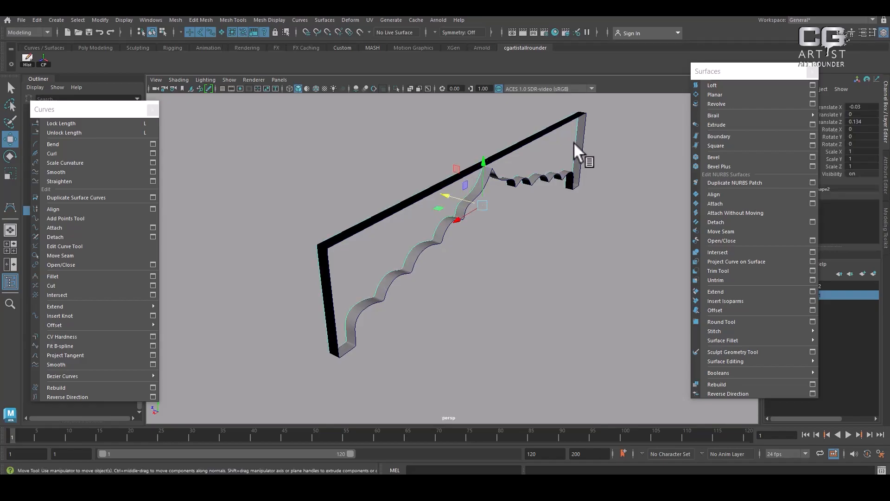
click(733, 92)
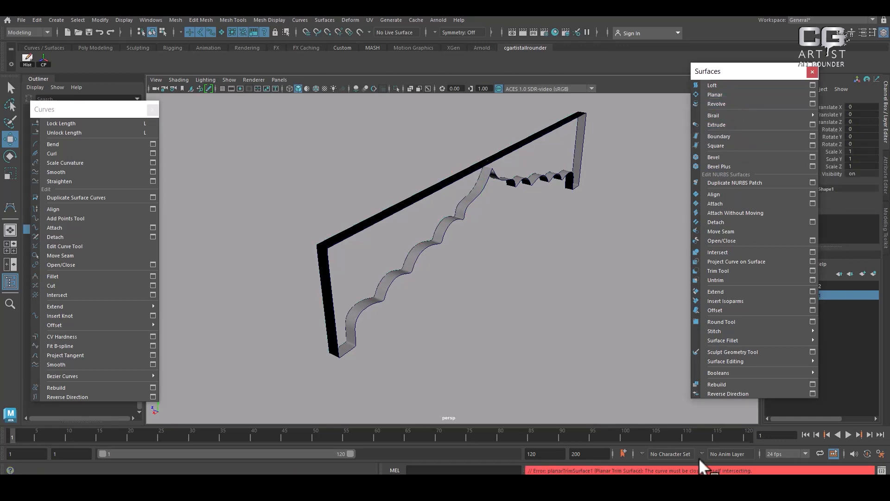
click(612, 413)
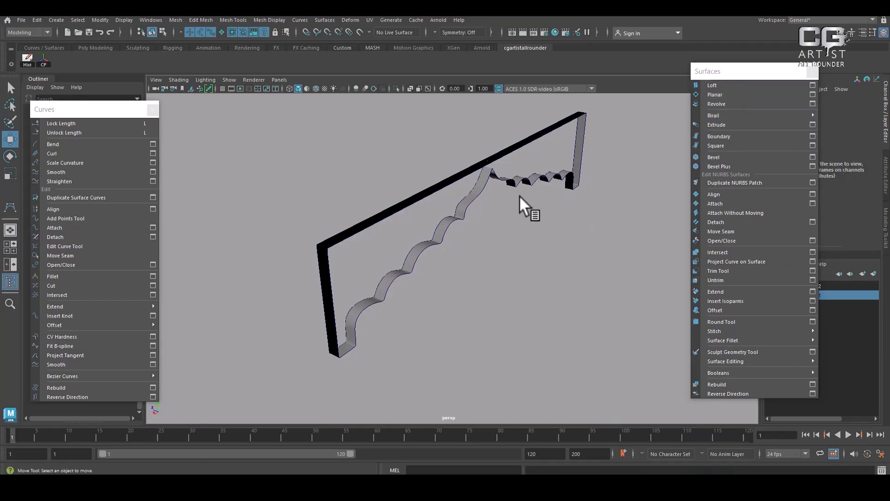
- Create a NURBS square at the origin and fill it with a planar surface as a test
click(464, 197)
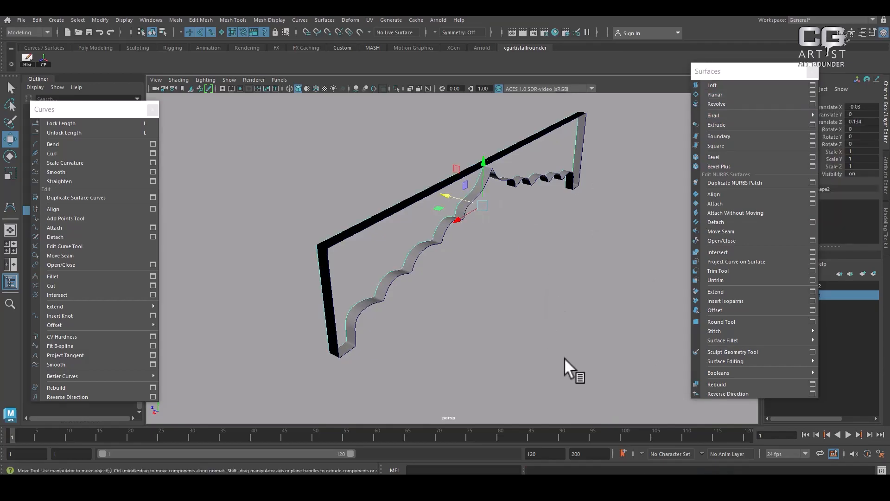
alt+right_drag(563, 357, 534, 313)
click(65, 20)
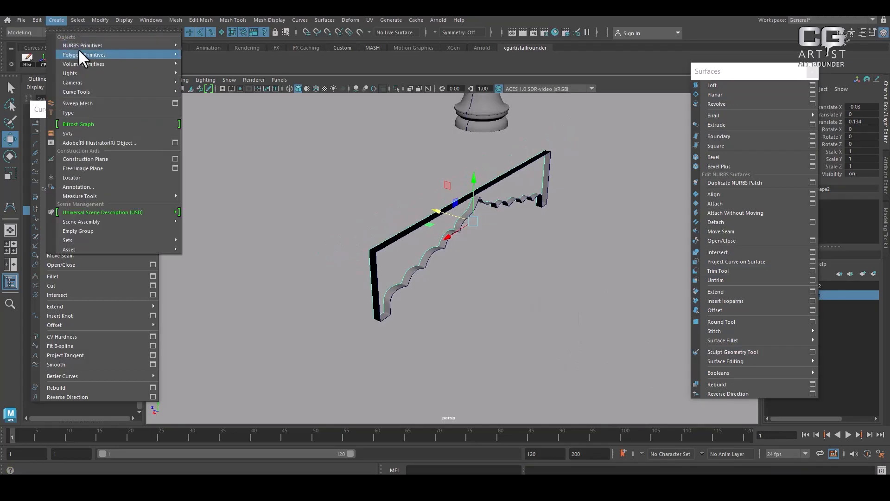
mouse_move(105, 46)
click(201, 109)
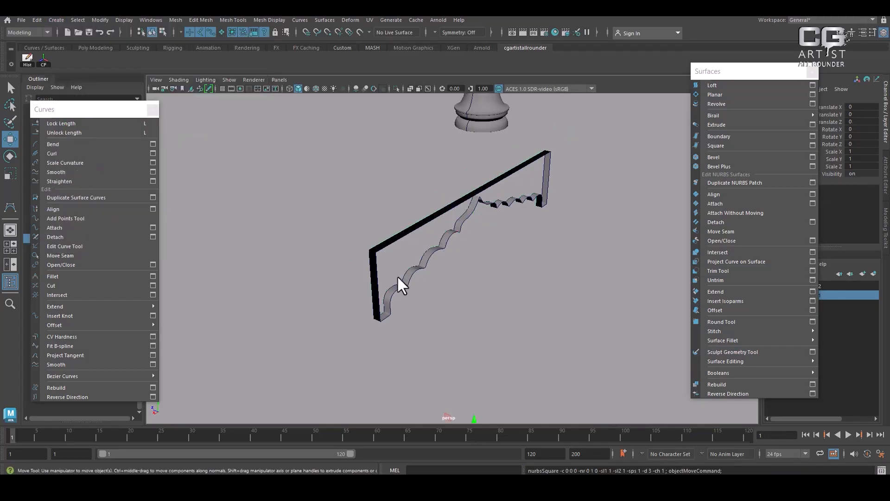
alt+right_drag(559, 342, 530, 304)
alt+drag(529, 304, 570, 251)
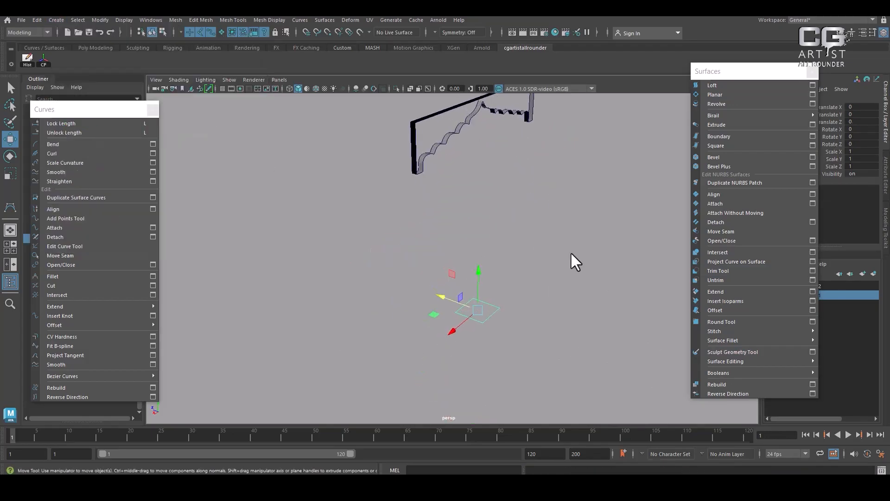
click(748, 93)
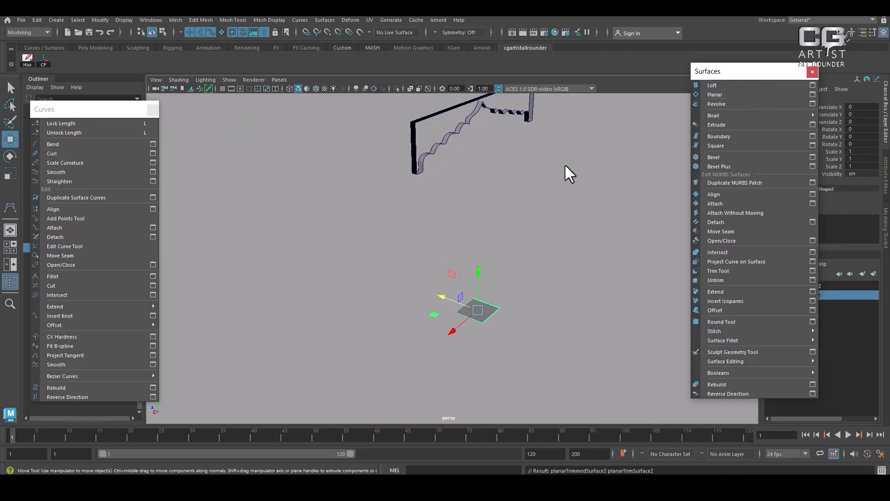
- Try to fill the original attached arch curve with a planar surface
alt+middle_drag(496, 115, 510, 203)
alt+right_drag(510, 203, 611, 357)
alt+drag(611, 357, 521, 392)
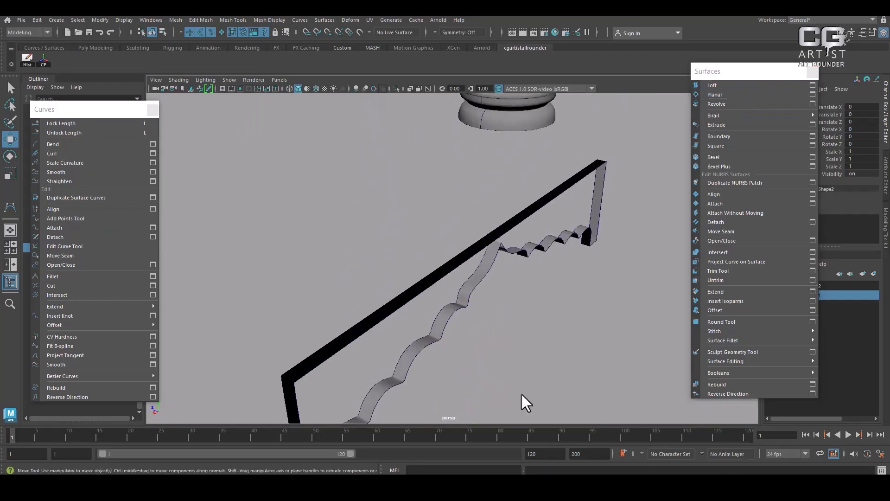
alt+right_drag(493, 241, 518, 262)
click(518, 263)
alt+drag(512, 254, 521, 252)
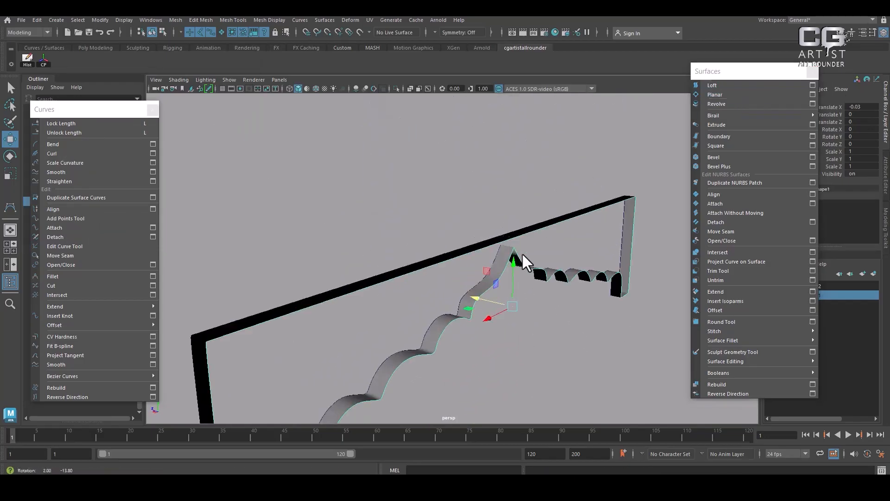
click(743, 90)
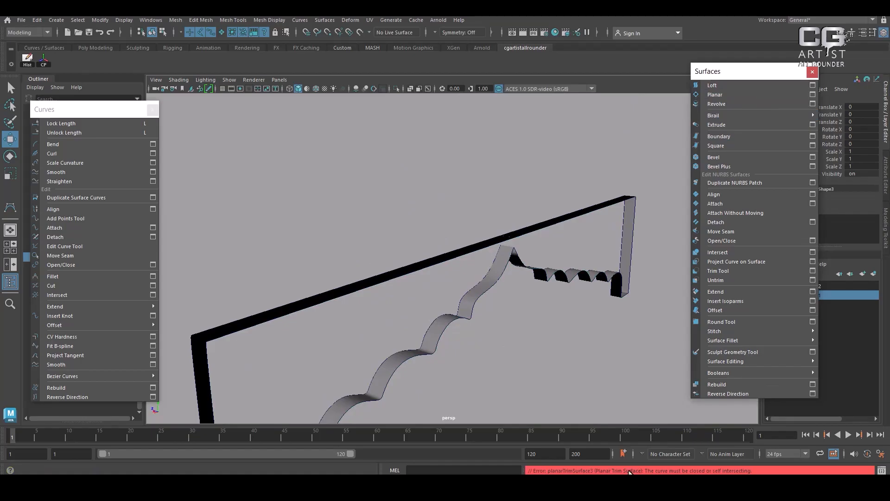
- Read the planar surface error in a widened Script Editor and close it
click(881, 470)
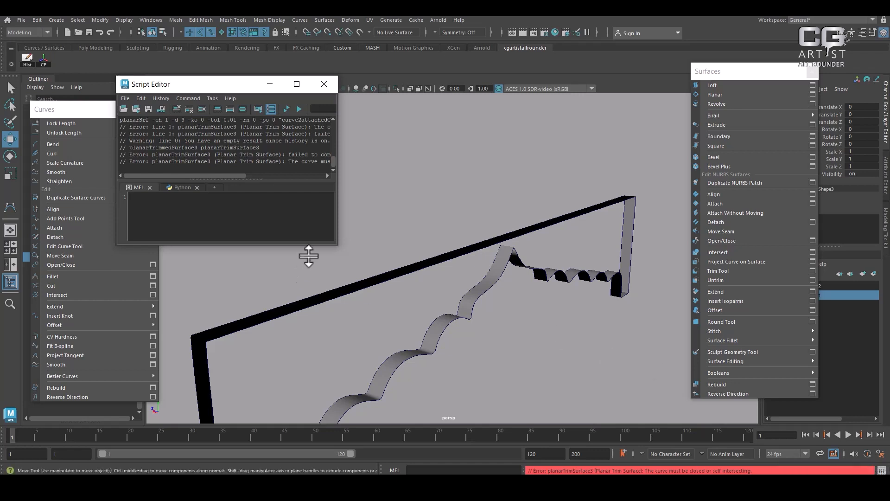
drag(336, 247, 497, 259)
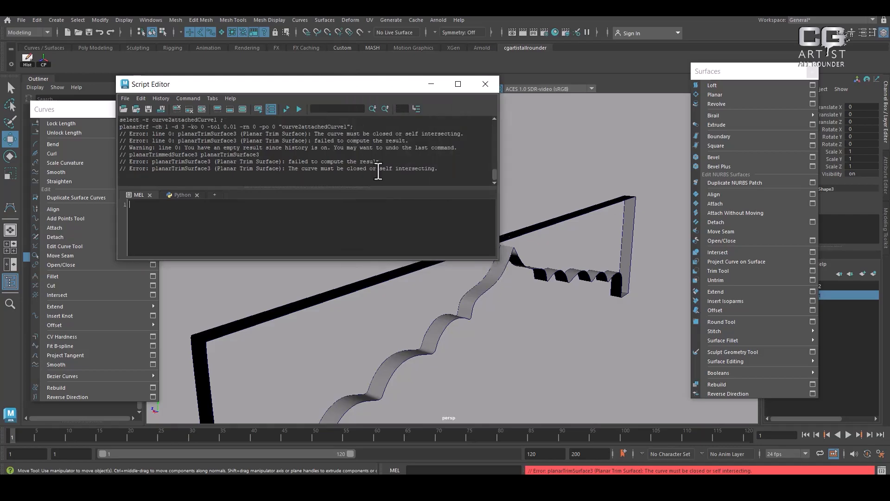
click(485, 84)
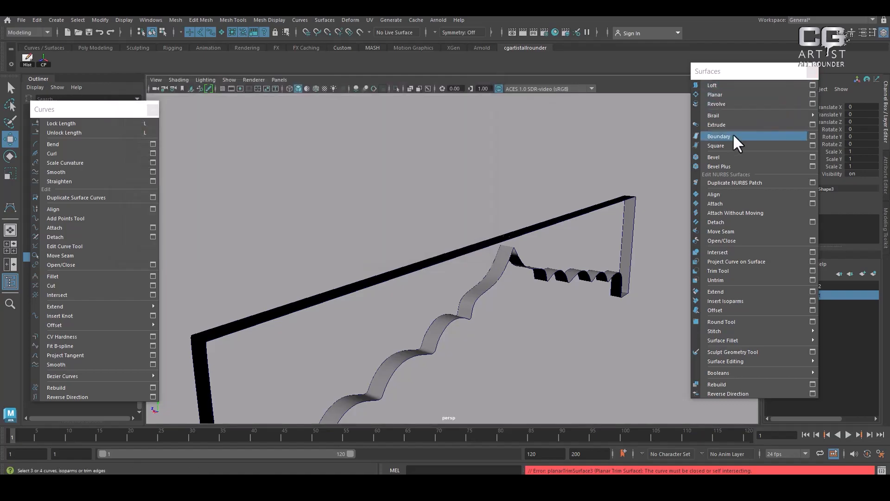
- Isolate the original attached arch curve by hiding all unselected objects and display its control vertices
click(516, 280)
click(516, 256)
mouse_move(520, 254)
alt+mouse_down()
mouse_move(557, 338)
mouse_move(517, 203)
mouse_move(471, 171)
mouse_move(516, 181)
mouse_move(489, 181)
mouse_move(560, 241)
mouse_move(520, 223)
mouse_move(541, 272)
alt+mouse_up()
key(alt+h)
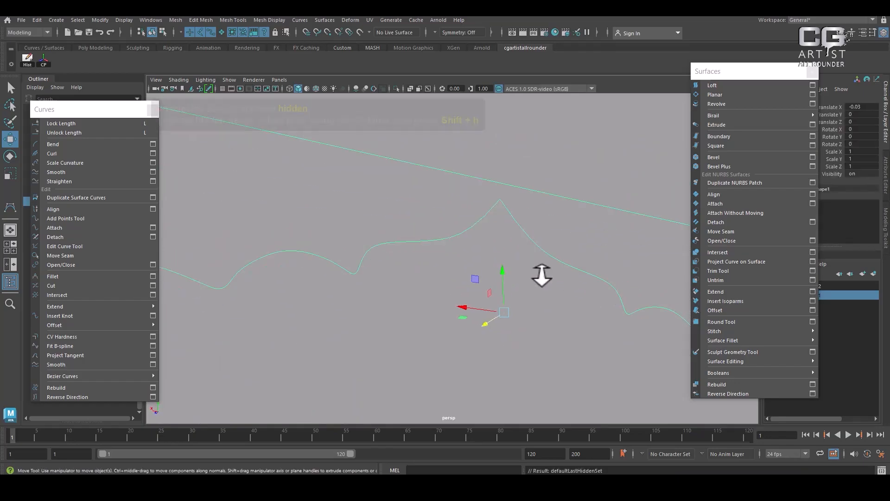
right_click(546, 190)
right_drag(547, 191, 503, 190)
- Examine the overlapping control vertices at the middle of the arch curve's straight upper edge
alt+drag(512, 179, 535, 177)
key(f)
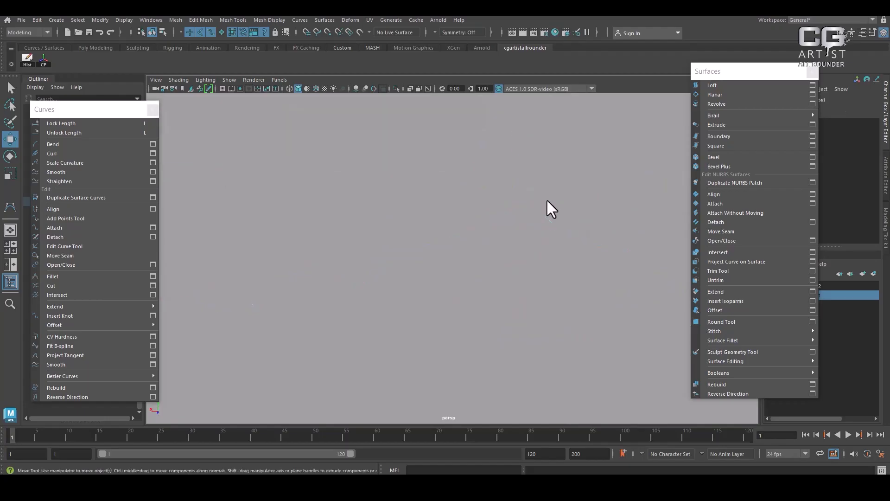
scroll(564, 318, down, 5)
alt+drag(523, 274, 477, 281)
scroll(477, 281, up, 2)
alt+right_drag(476, 281, 517, 359)
alt+drag(517, 359, 506, 319)
alt+right_drag(506, 318, 529, 355)
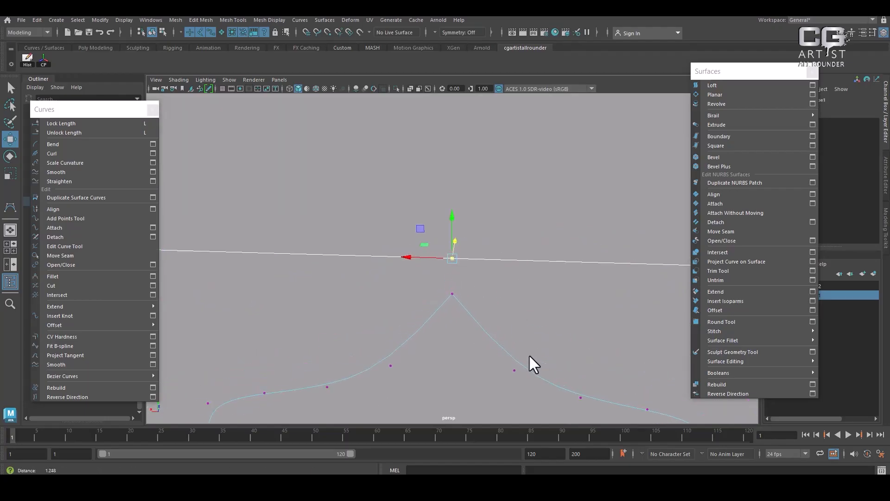
click(532, 311)
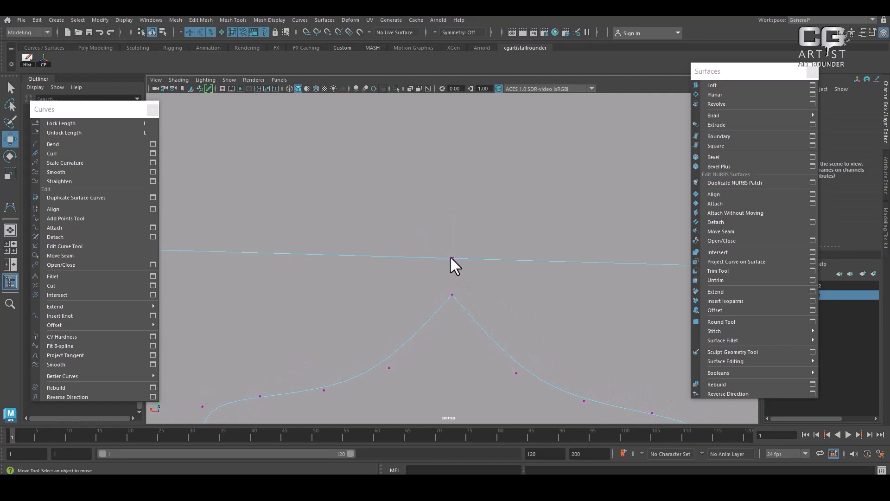
drag(456, 250, 448, 268)
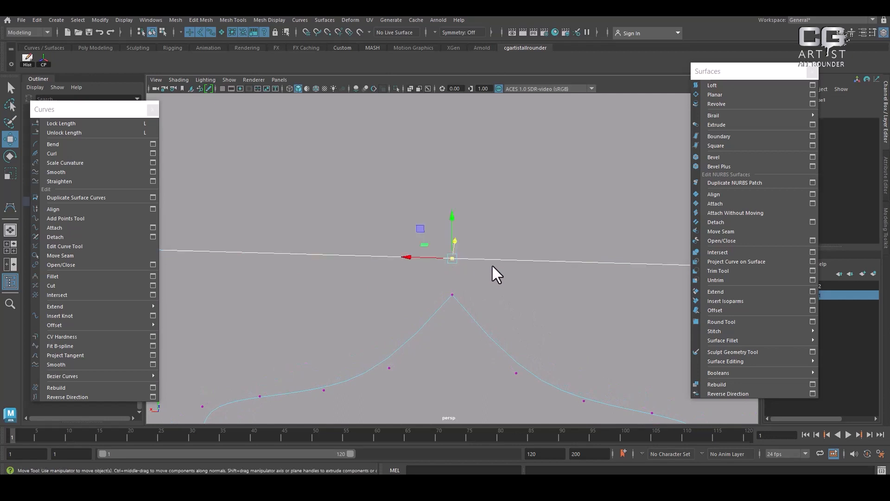
click(483, 249)
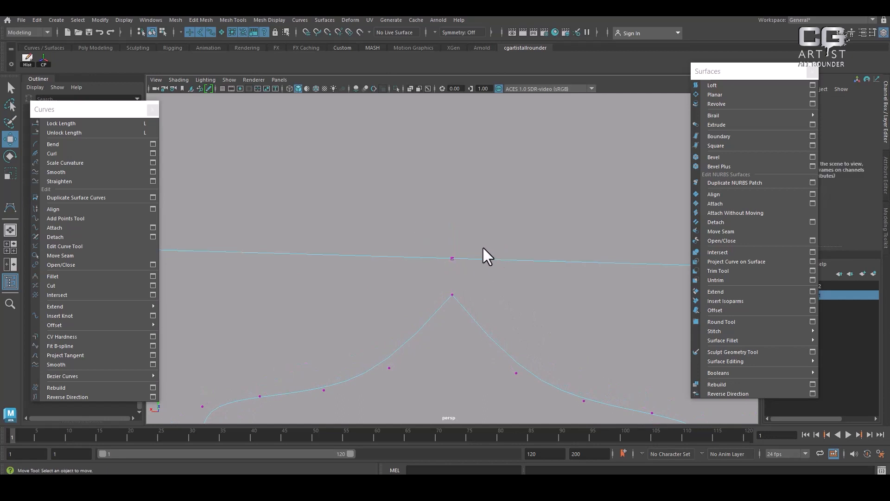
- Try moving the selected overlapping vertices at the middle of the upper edge along X
click(450, 263)
drag(410, 257, 380, 256)
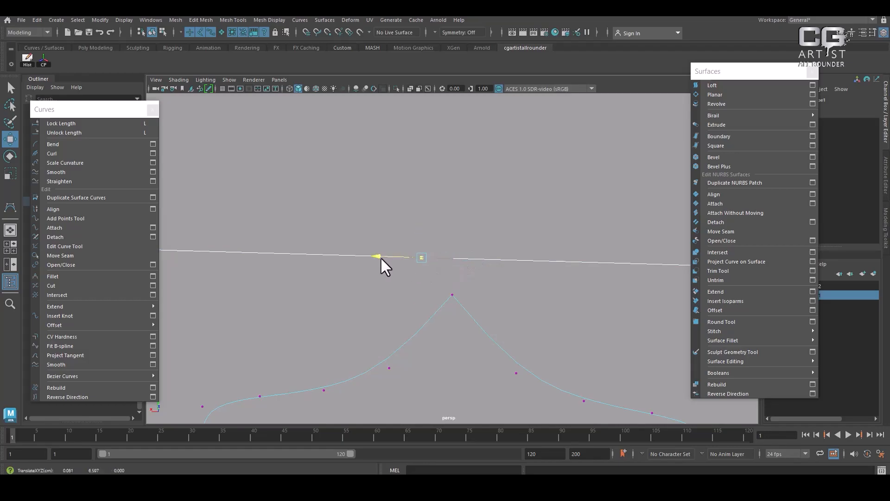
alt+drag(443, 350, 495, 380)
click(495, 279)
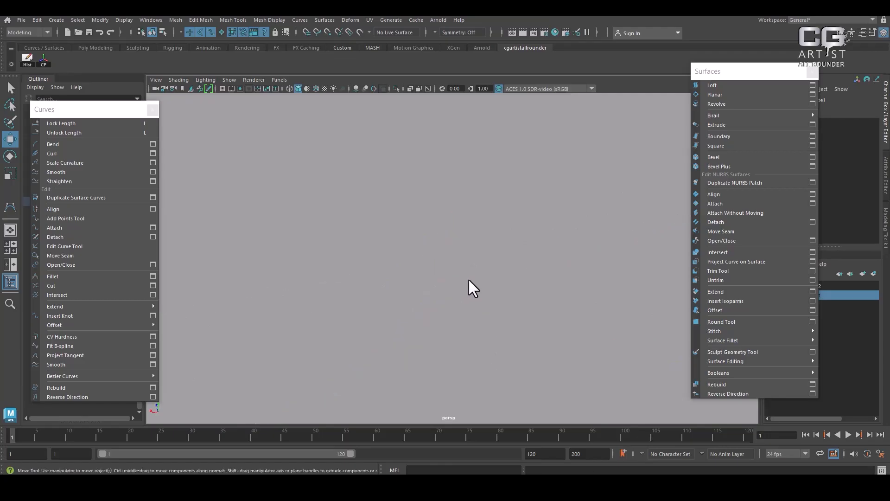
alt+drag(488, 327, 530, 305)
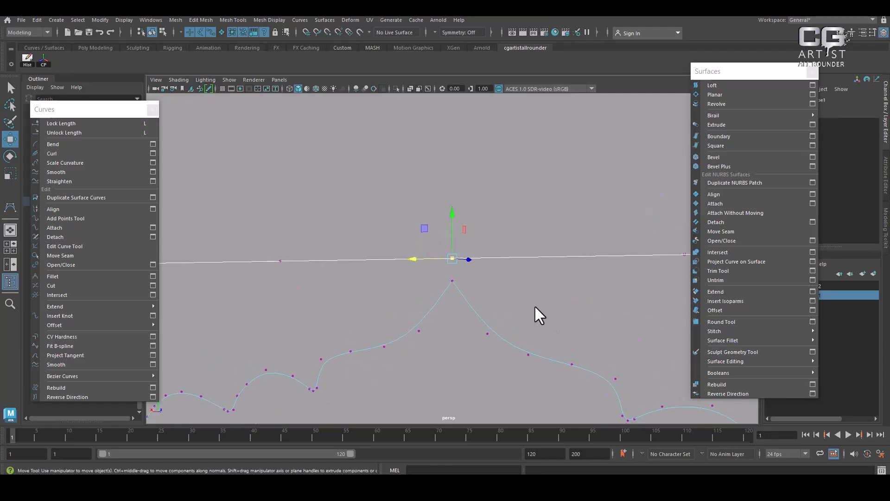
click(539, 302)
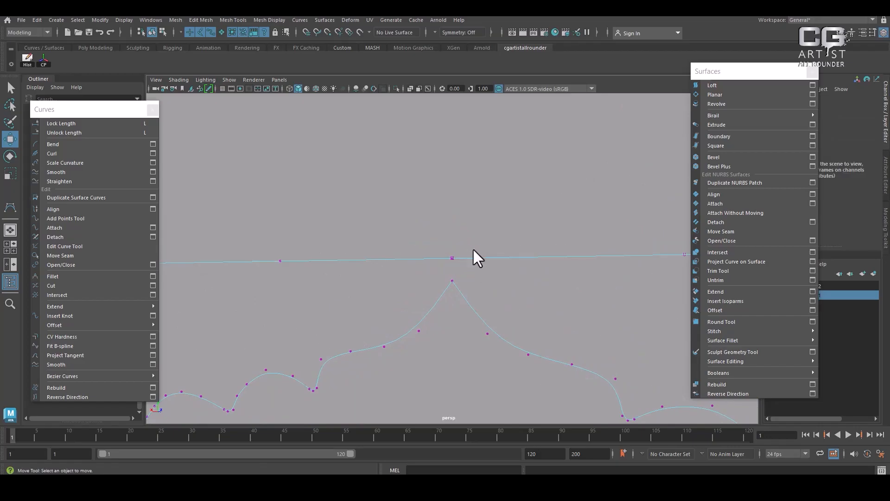
- Shift only one of the two overlapping end vertices a short distance along X on the upper edge
click(453, 259)
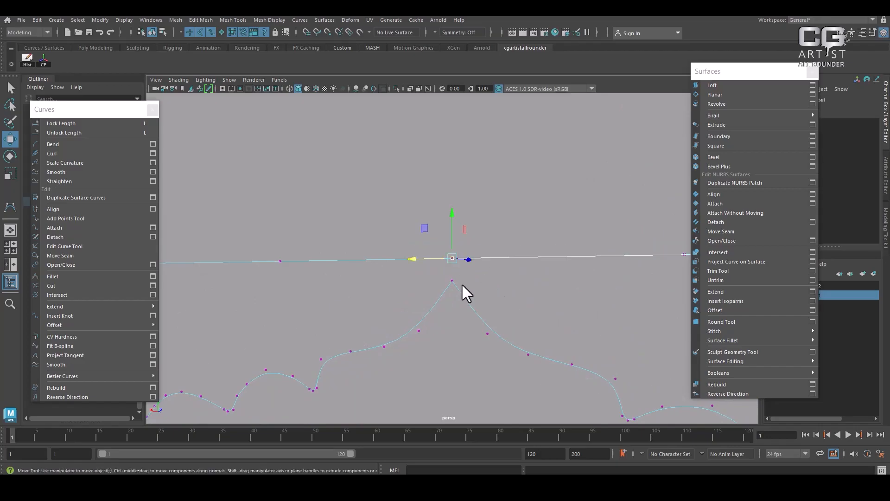
drag(420, 260, 407, 260)
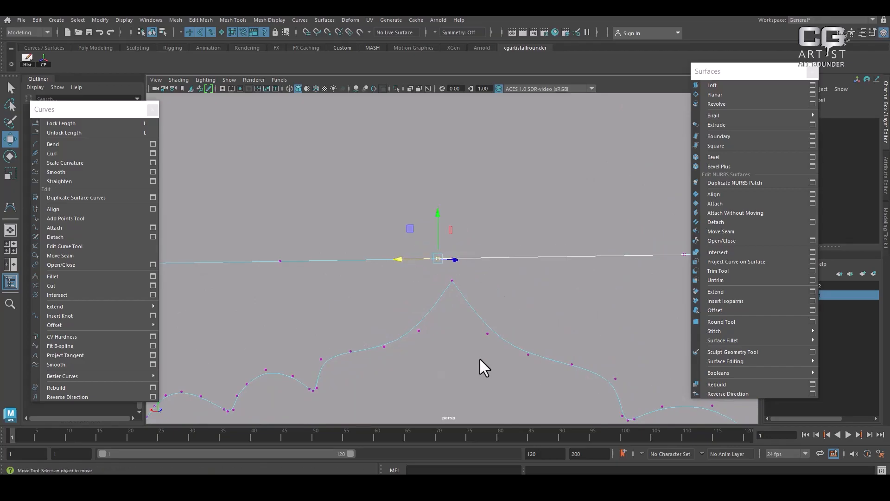
click(490, 380)
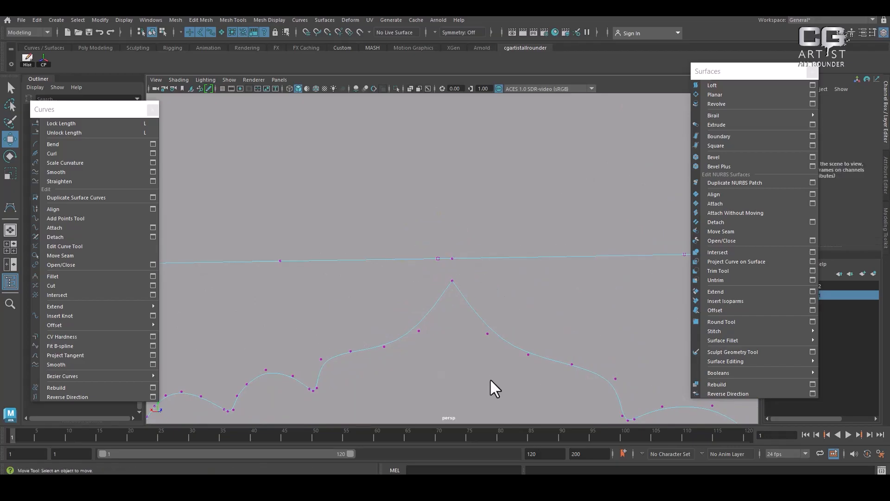
- Pull the other end vertex away along X past the first one to open a gap in the curve
click(453, 260)
drag(461, 261, 414, 259)
click(458, 351)
click(502, 255)
drag(515, 260, 393, 261)
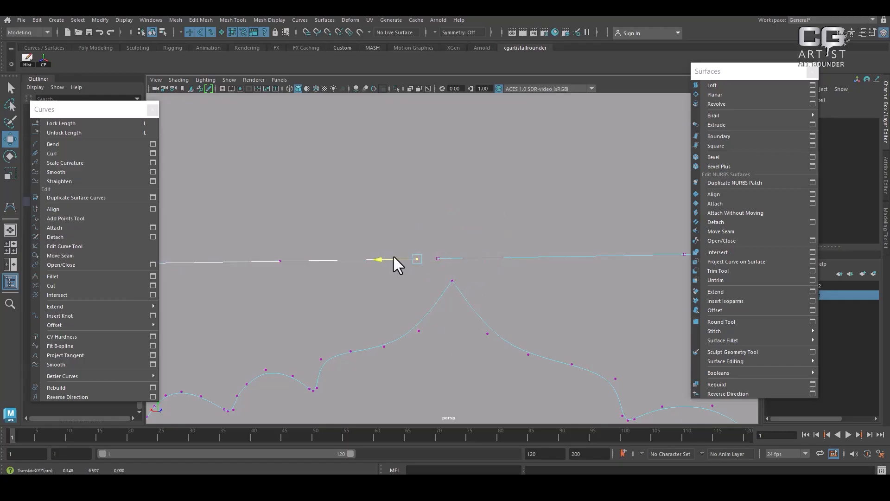
click(452, 361)
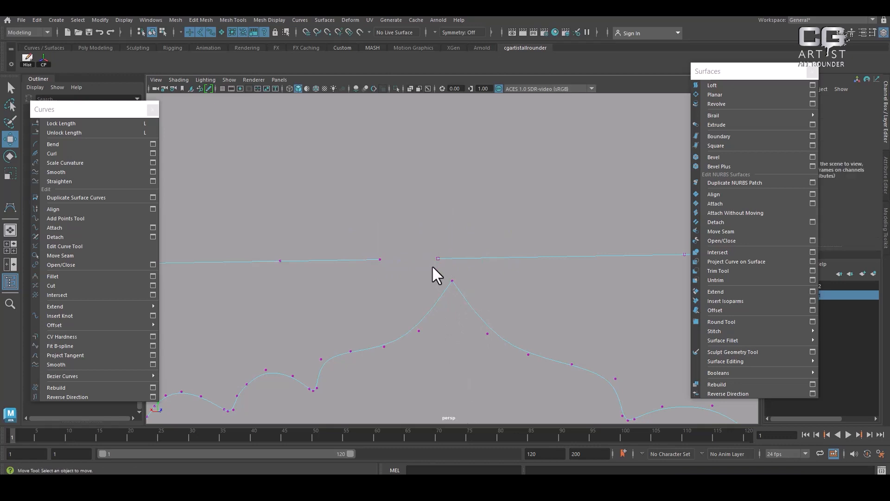
- Snap the pulled end vertex onto the curve's opposite end vertex to close the gap exactly
click(383, 259)
key(v)
middle_drag(430, 259, 448, 257)
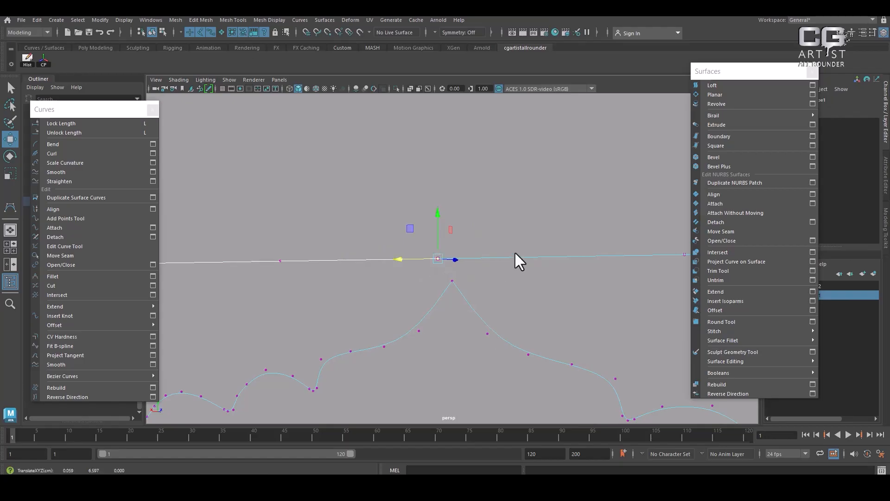
- Return to object selection and fill the closed arch curve with a planar surface
key(F8)
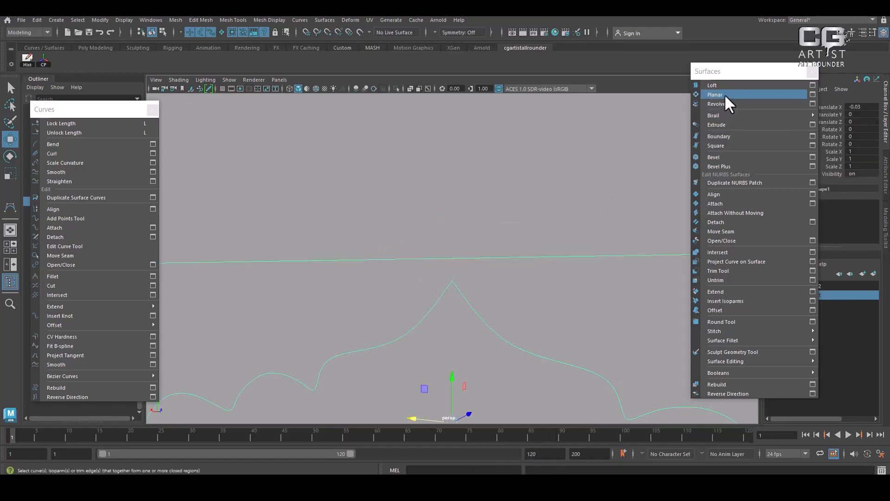
click(723, 94)
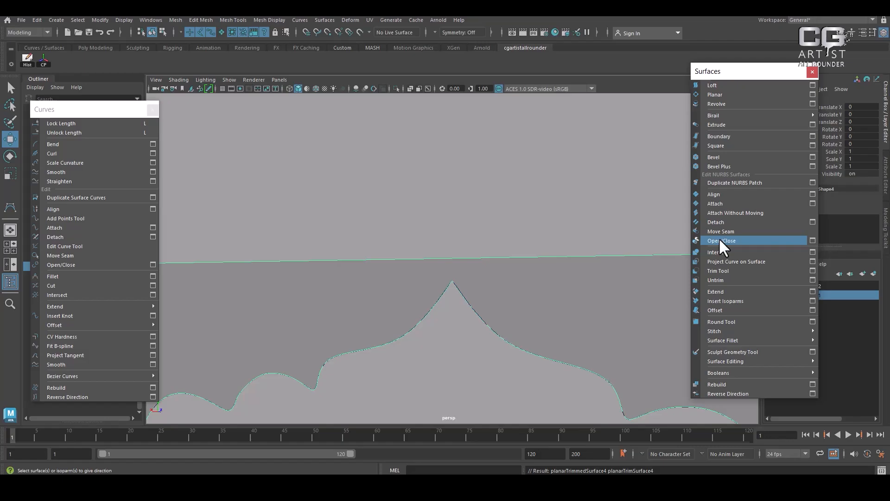
key(w)
click(503, 256)
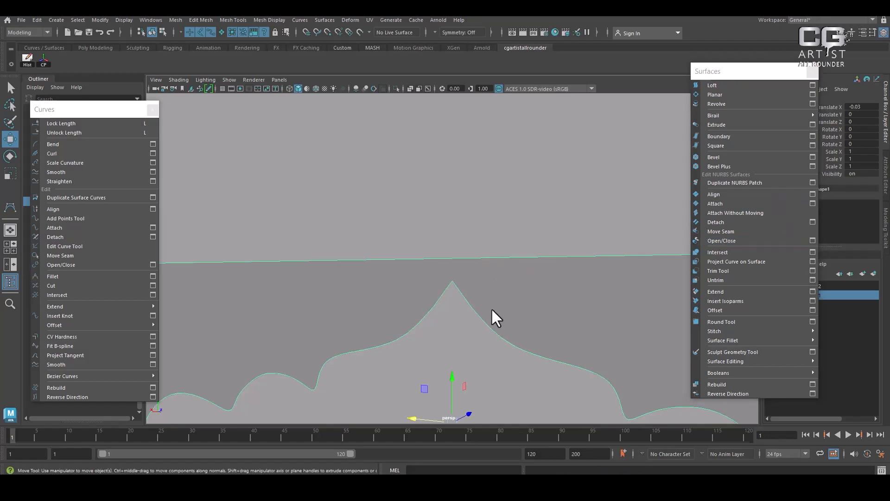
alt+drag(569, 319, 514, 242)
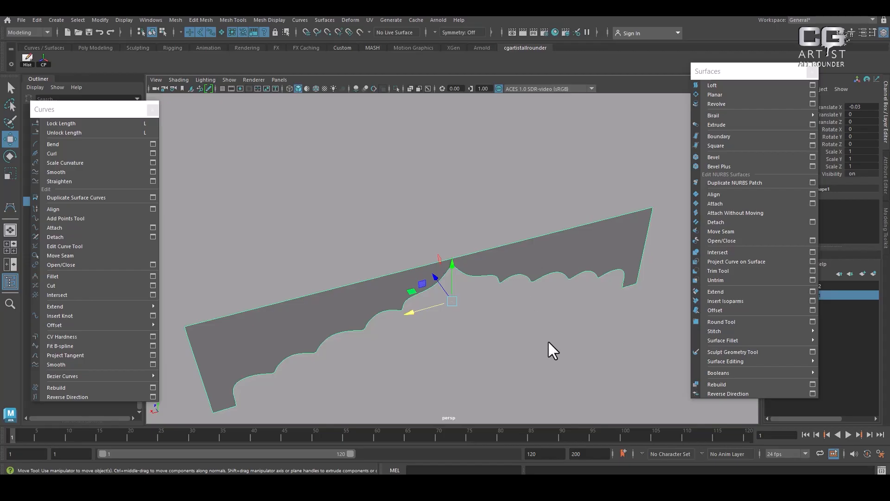
mouse_move(544, 340)
alt+mouse_down()
mouse_move(521, 330)
mouse_move(536, 347)
alt+mouse_up()
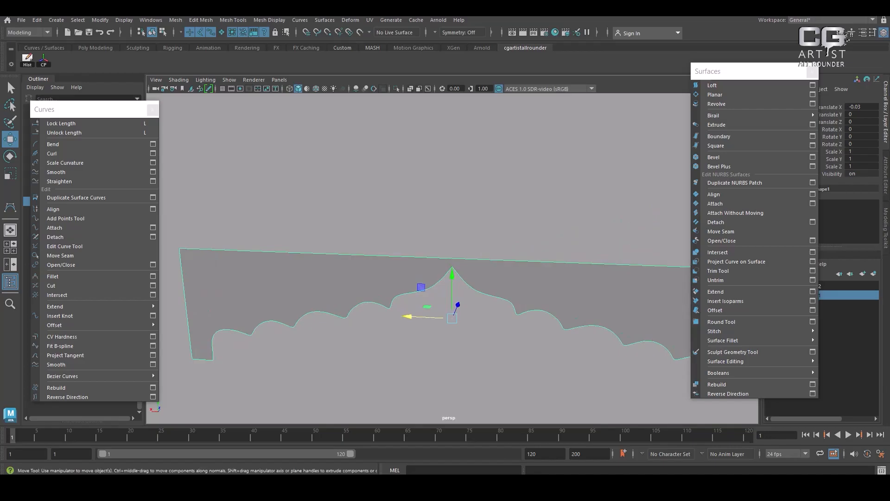
alt+drag(341, 120, 252, 130)
alt+drag(519, 272, 516, 291)
- Isolate the second attached arch curve by hiding unselected objects and display its control vertices
click(514, 289)
click(476, 219)
mouse_move(469, 224)
alt+mouse_down()
mouse_move(524, 243)
mouse_move(603, 219)
mouse_move(579, 213)
mouse_move(556, 239)
alt+mouse_up()
key(alt+h)
alt+drag(476, 318, 492, 259)
right_click(509, 241)
right_drag(508, 251, 457, 240)
scroll(443, 307, up, 5)
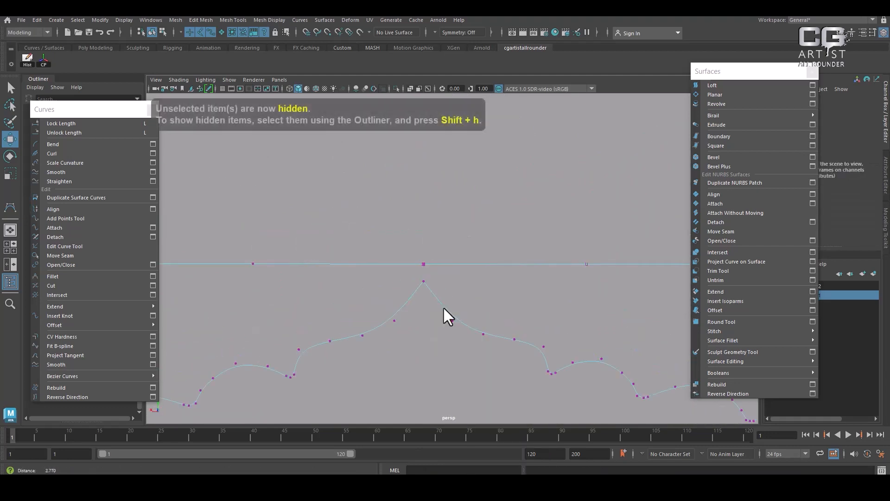
- Pull apart the second curve's overlapping end vertices on the upper edge and rejoin them exactly with point snapping
click(418, 267)
drag(385, 265, 344, 275)
click(420, 383)
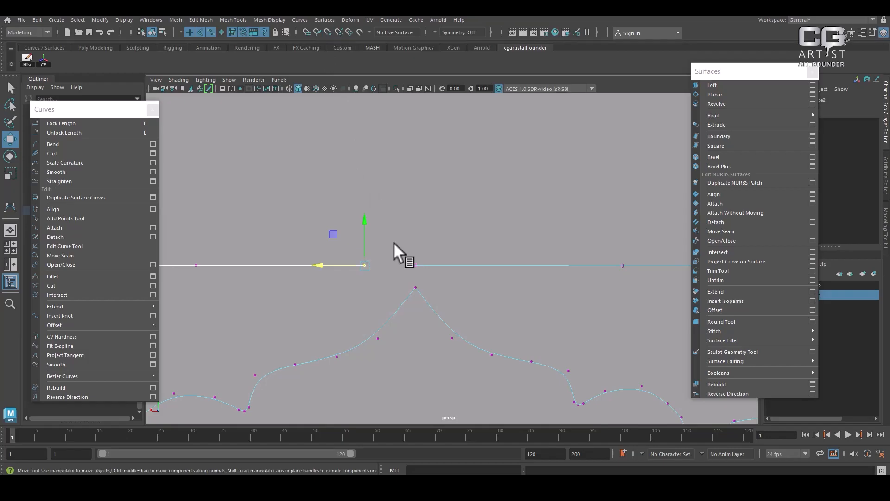
click(326, 34)
drag(324, 264, 415, 267)
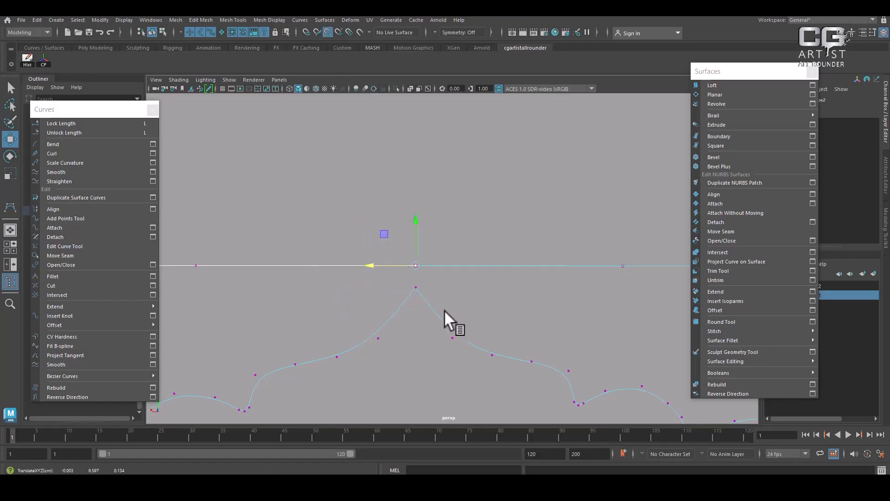
- Fill the second arch curve with a planar surface and show the last hidden objects
right_drag(491, 243, 542, 227)
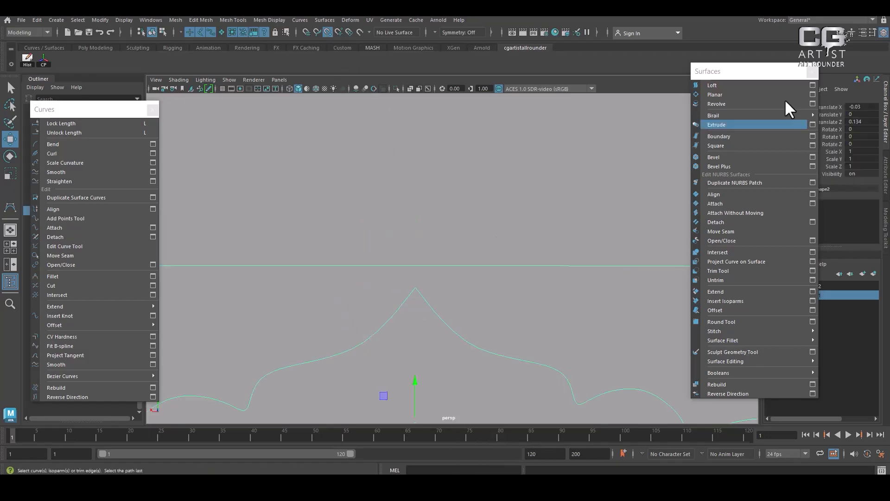
click(743, 95)
alt+drag(601, 299, 468, 251)
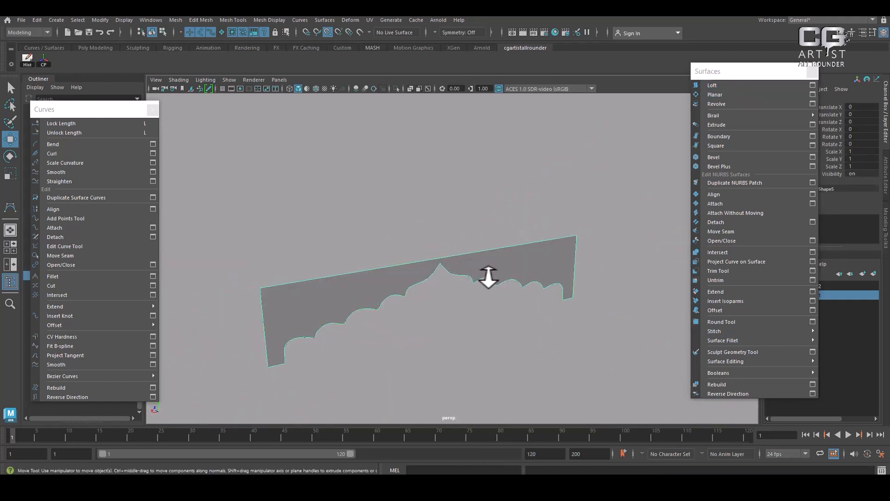
alt+drag(477, 308, 501, 314)
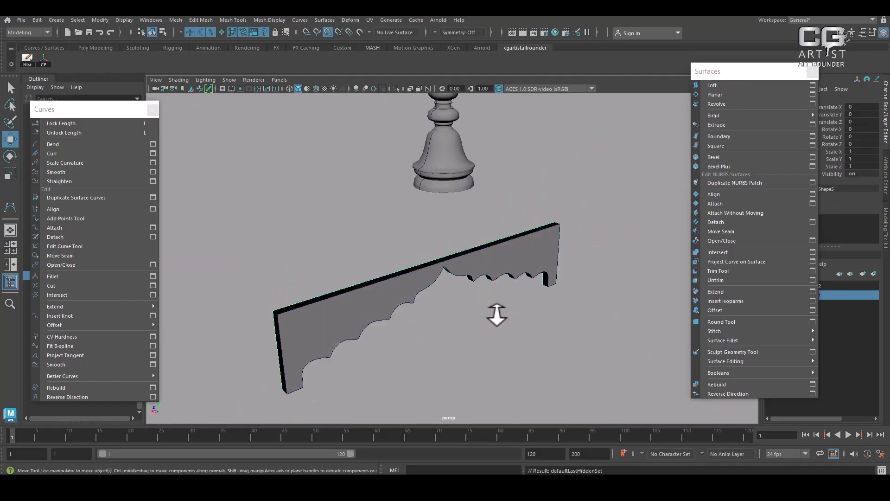
- Make surfaces selectable and reverse the direction of the lofted surface around the arch's edge
alt+drag(452, 327, 543, 284)
click(512, 319)
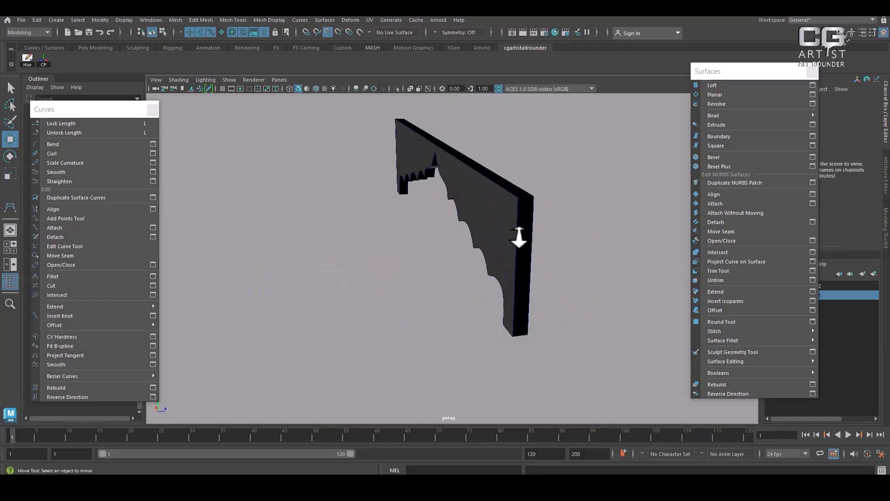
alt+drag(530, 228, 326, 387)
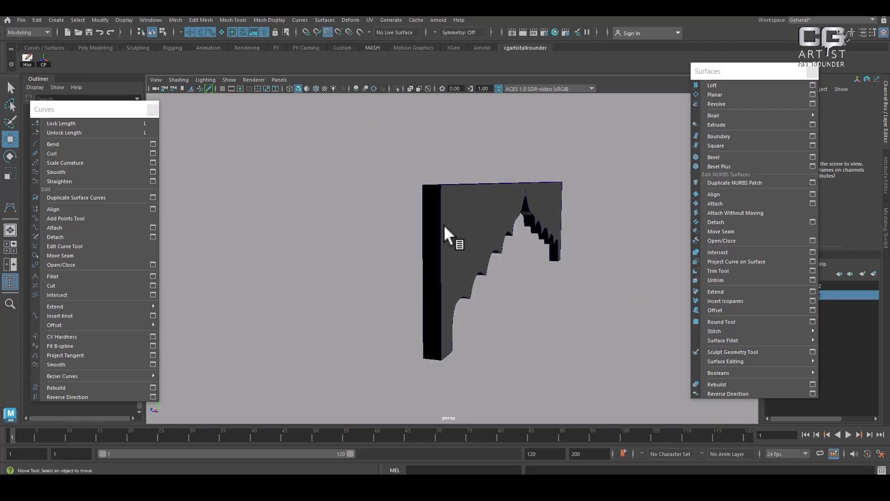
click(427, 210)
click(366, 247)
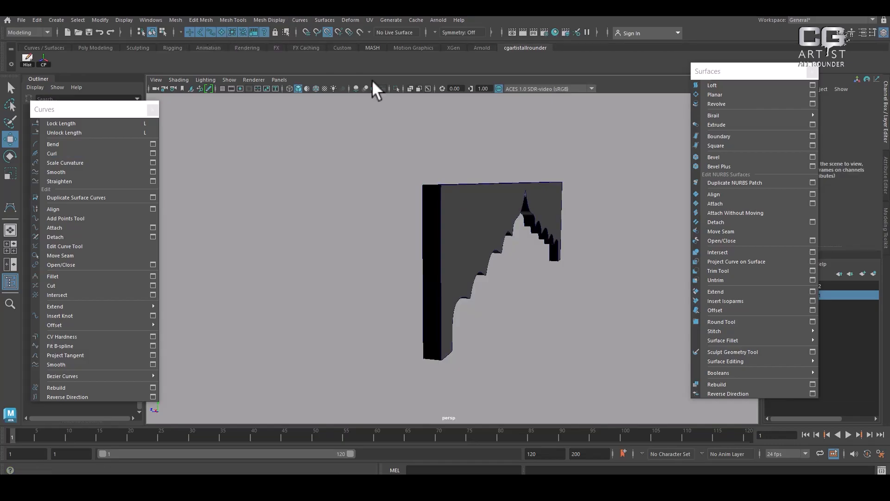
click(434, 202)
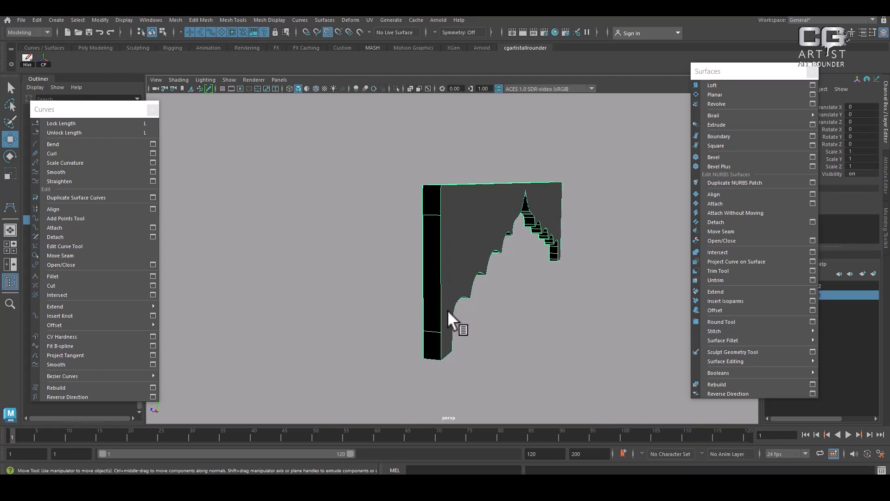
click(751, 393)
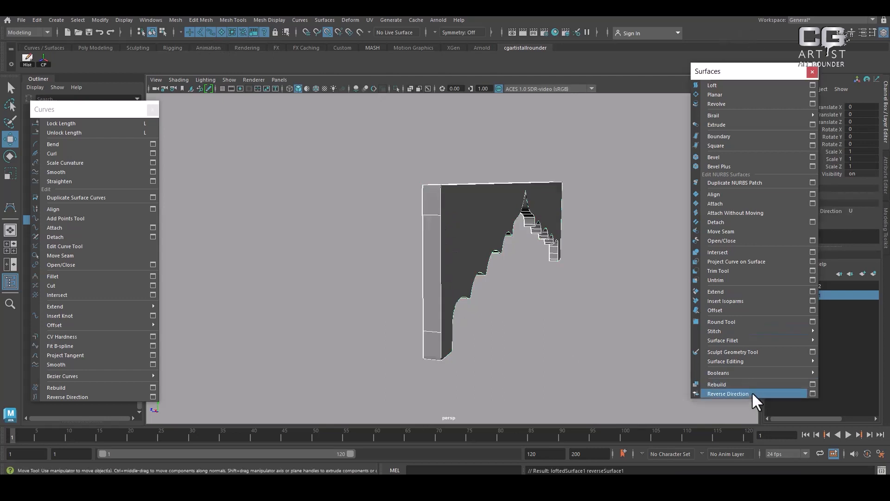
click(590, 366)
- Inspect the closed arch from several angles together with the finial above it
alt+right_drag(591, 282, 464, 209)
alt+drag(465, 209, 394, 260)
alt+right_drag(393, 260, 489, 307)
alt+drag(489, 309, 538, 306)
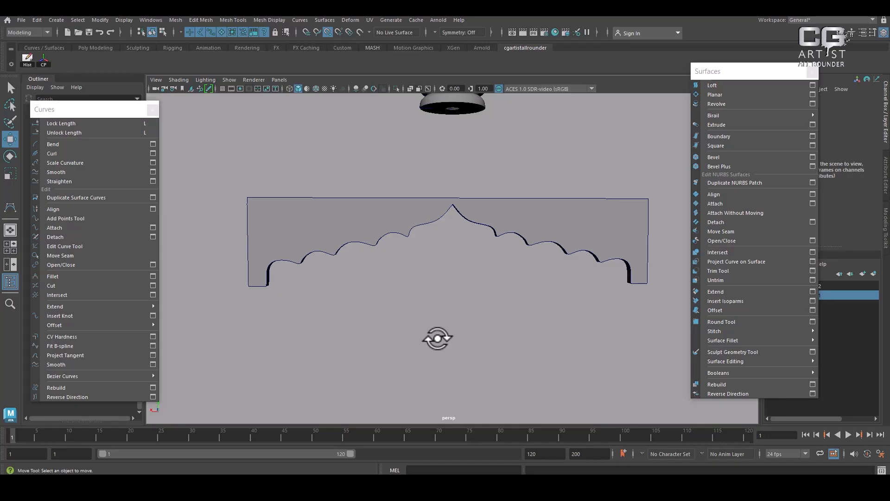
alt+drag(452, 352, 557, 284)
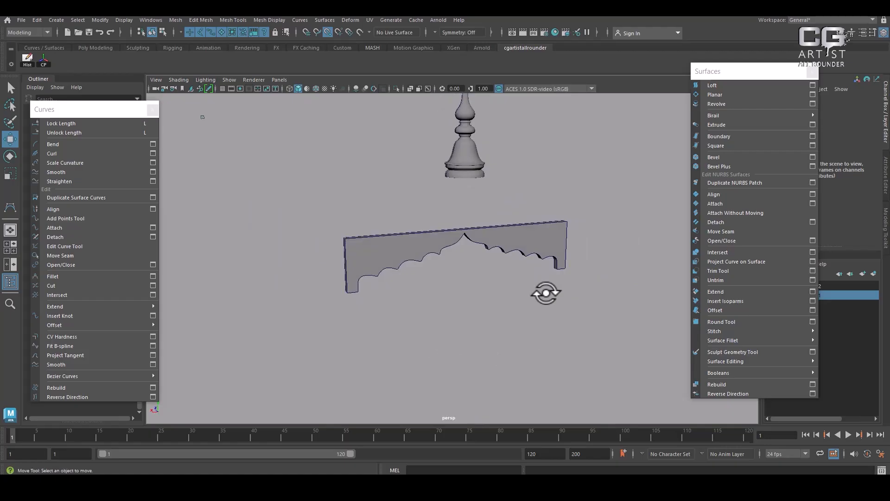
mouse_move(530, 288)
alt+right_down()
mouse_move(501, 284)
mouse_move(486, 302)
mouse_move(523, 302)
alt+right_up()
alt+drag(522, 302, 557, 331)
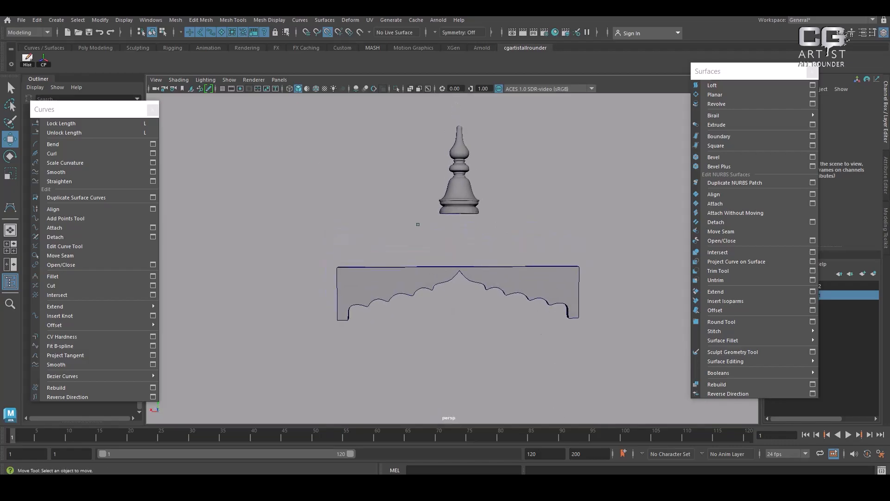